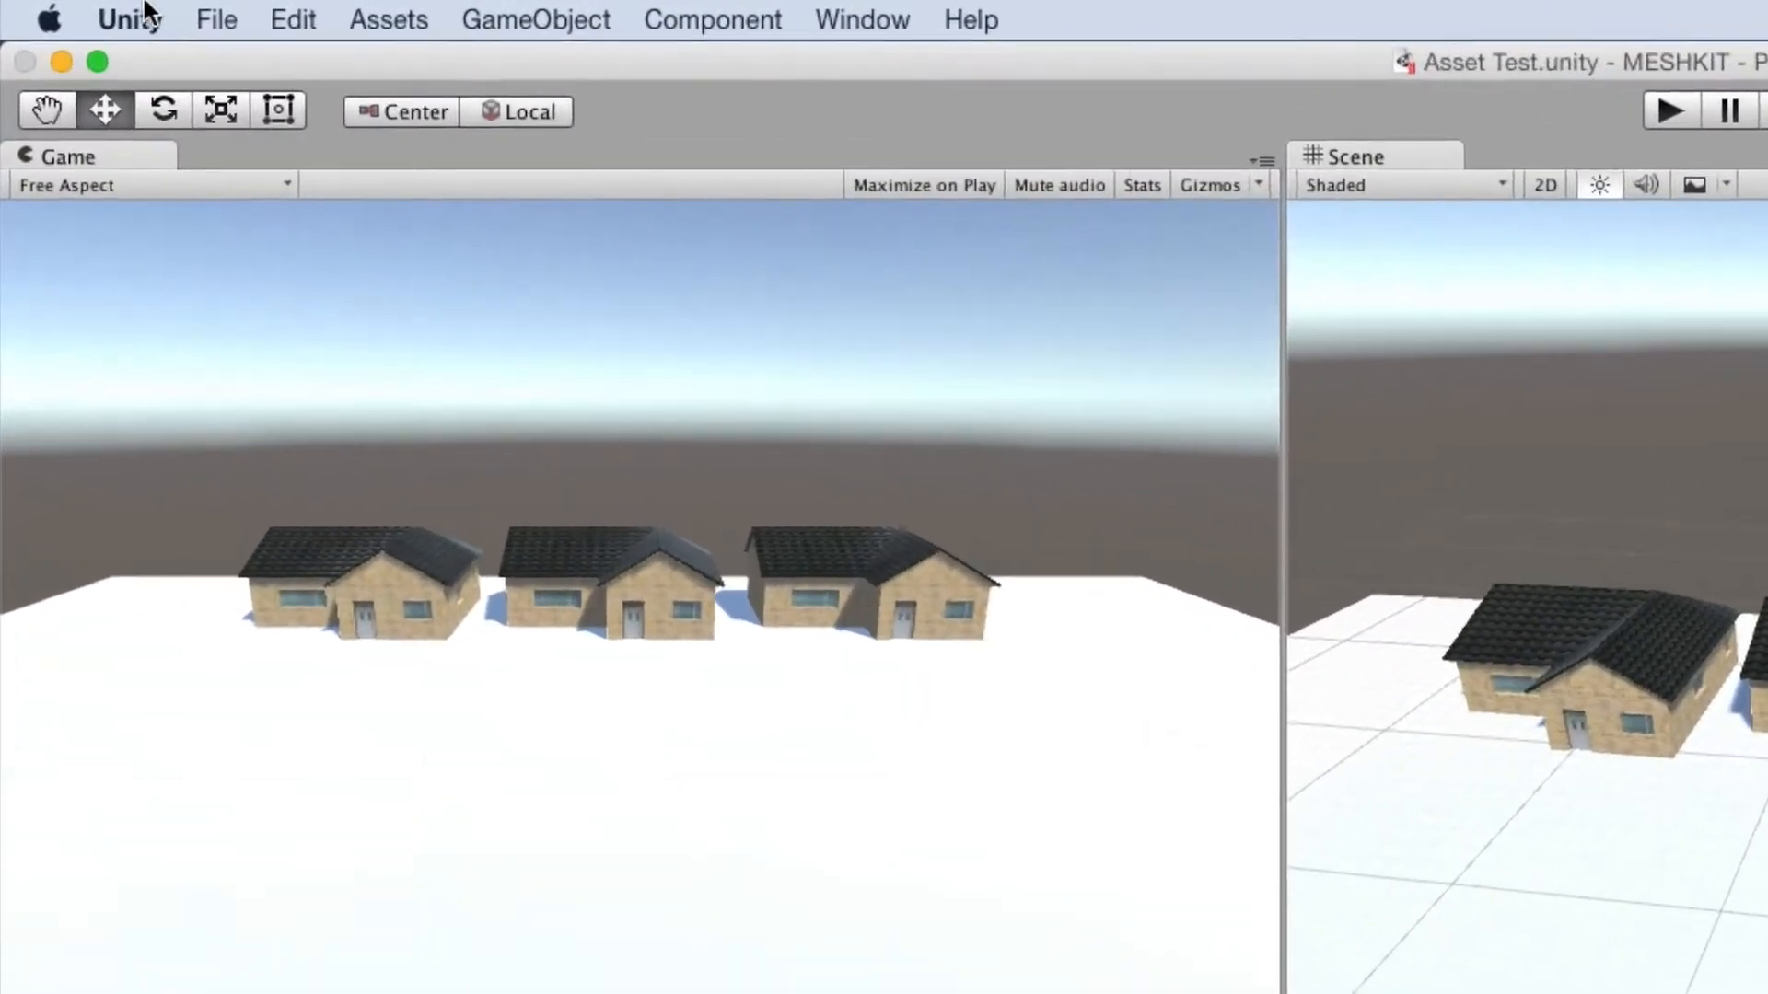
Enable Realtime Prefab Checks and Realtime Mesh Checks in the MeshKit preferences, and close the preferences window.
{"action": "left_click", "coordinate": [143, 11]}
{"action": "left_click", "coordinate": [166, 97]}
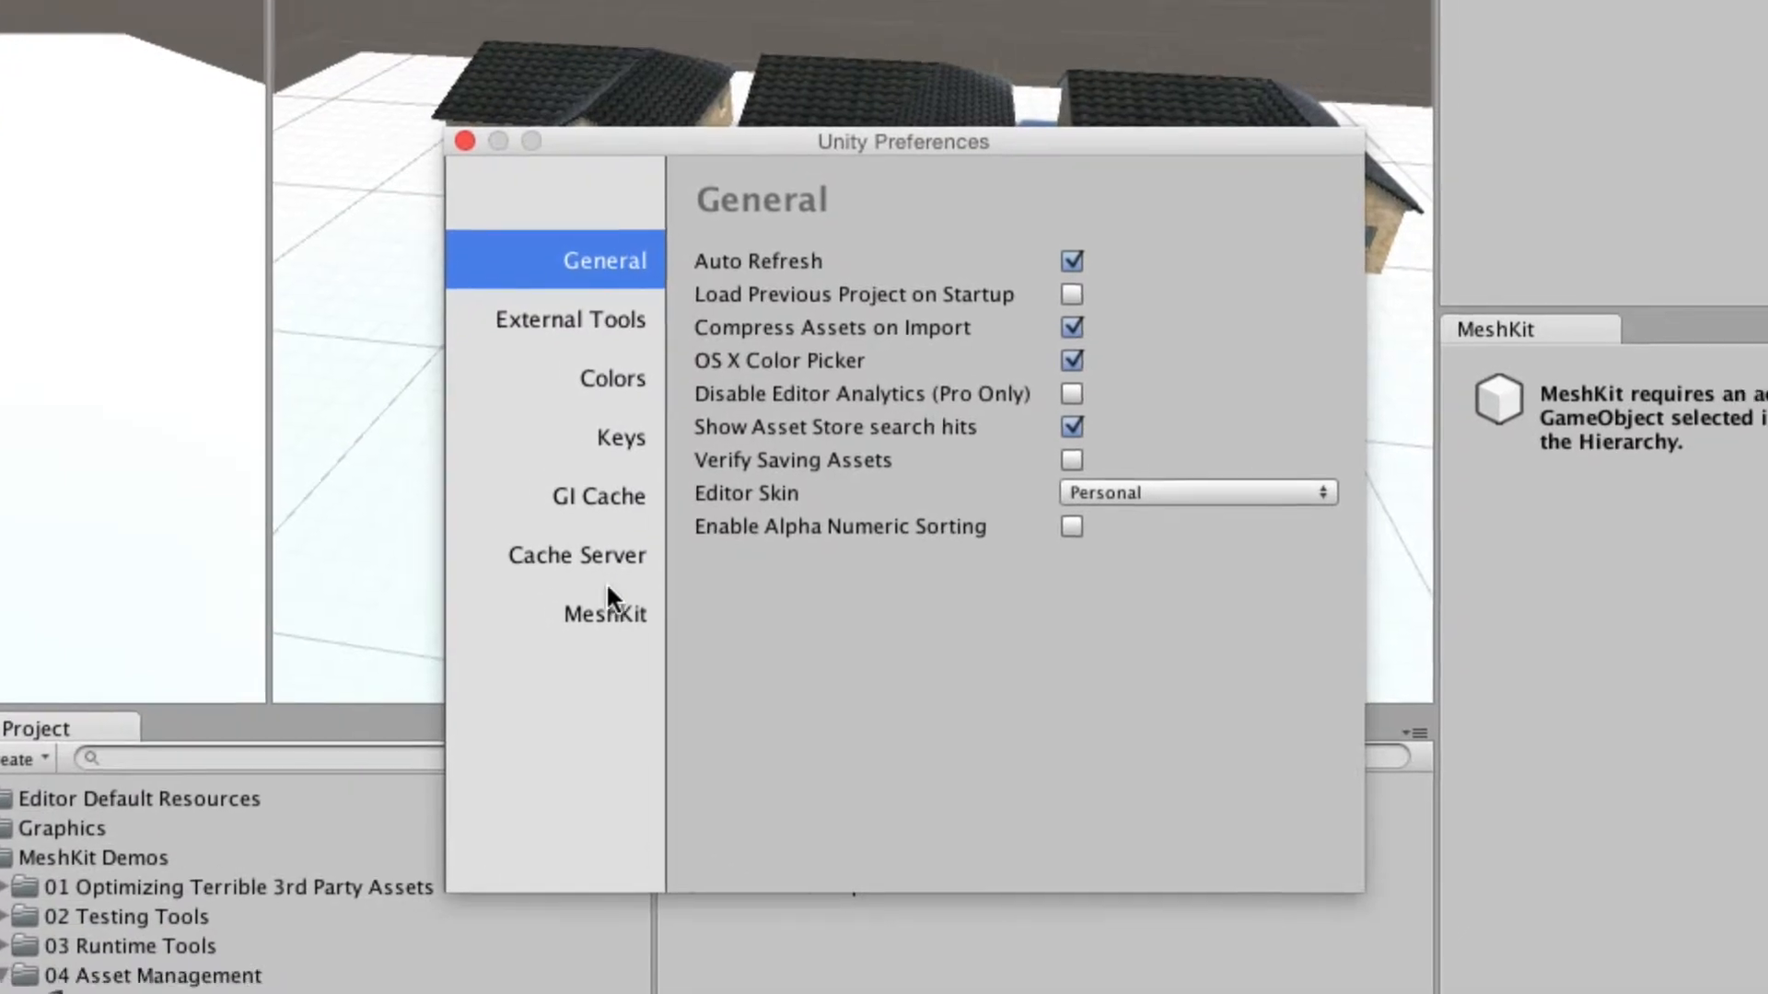
{"action": "left_click", "coordinate": [1260, 953]}
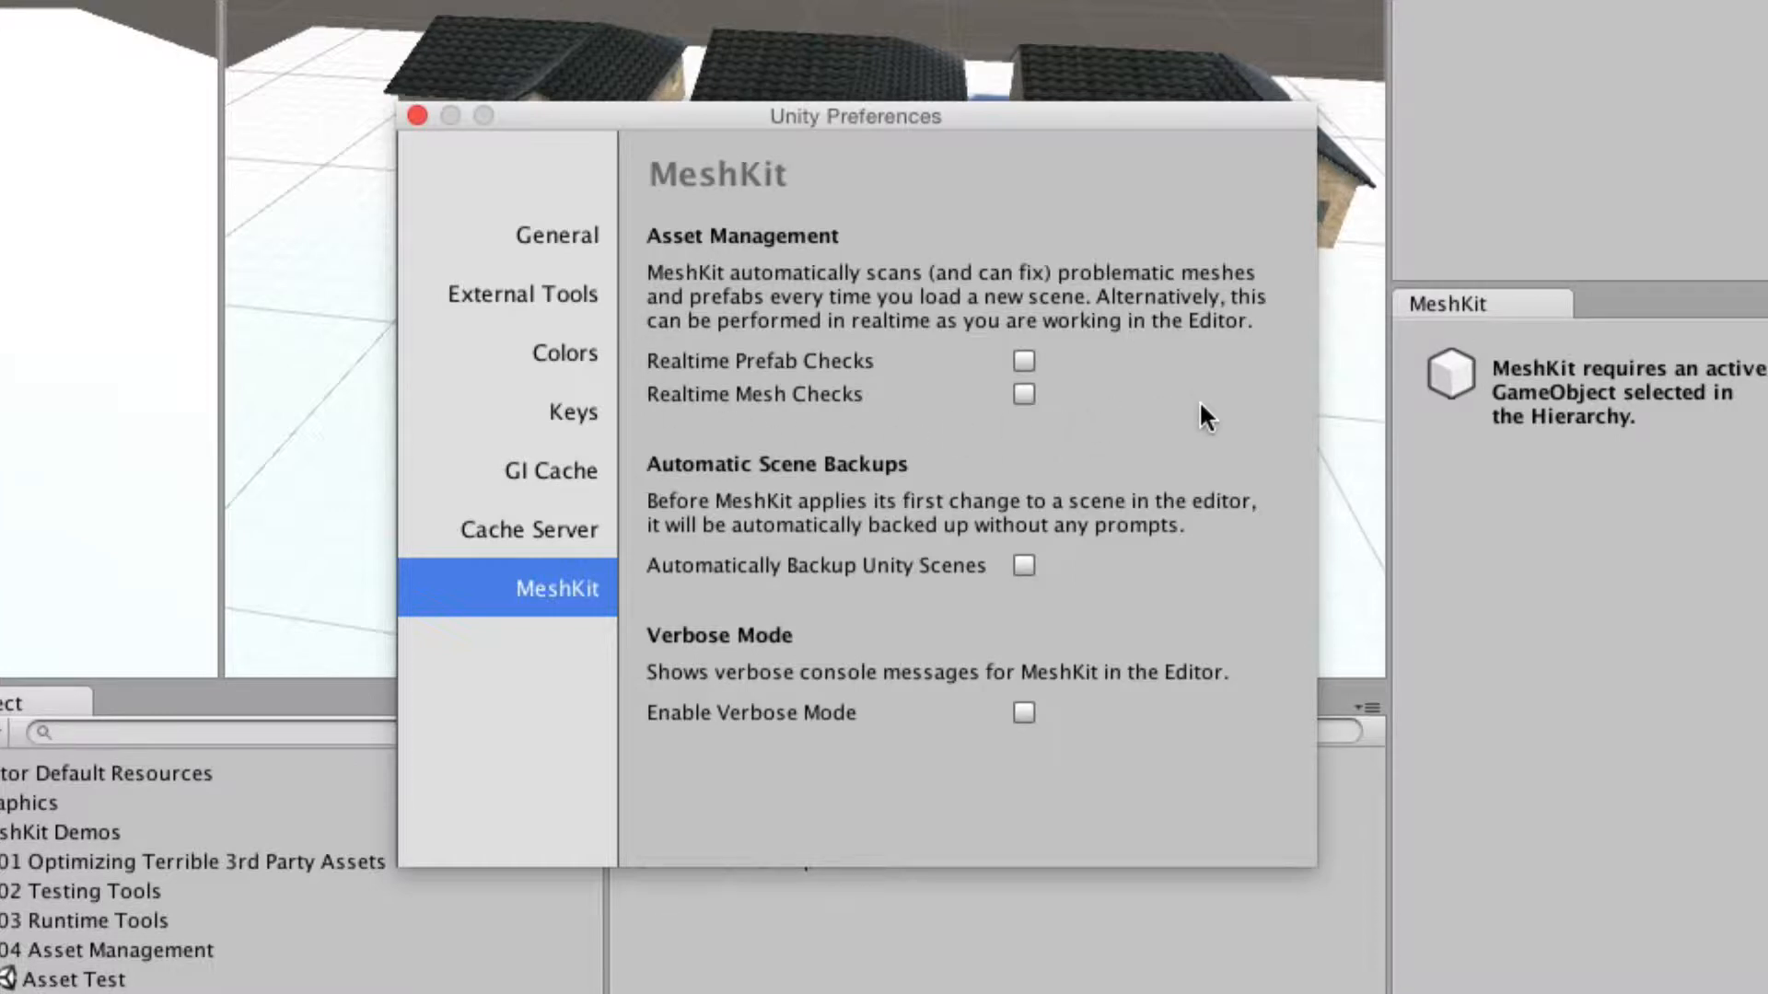
{"action": "left_click", "coordinate": [1025, 360]}
{"action": "left_click", "coordinate": [1025, 393]}
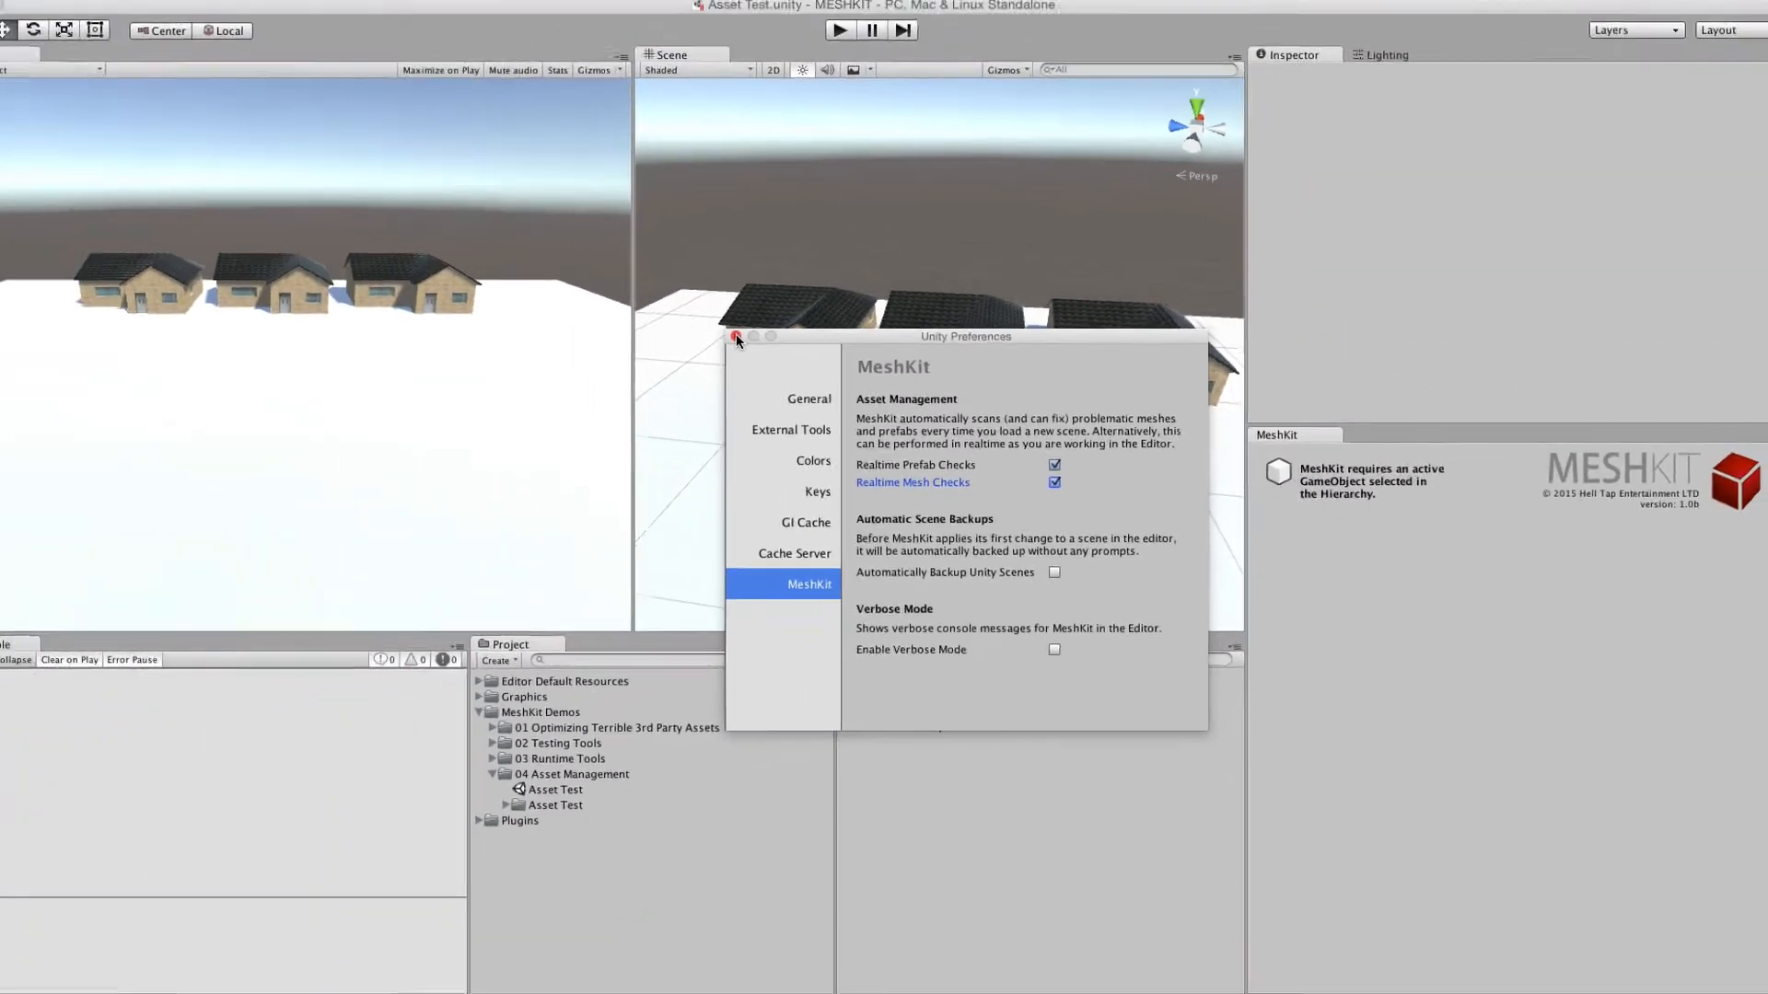
{"action": "left_click", "coordinate": [753, 349]}
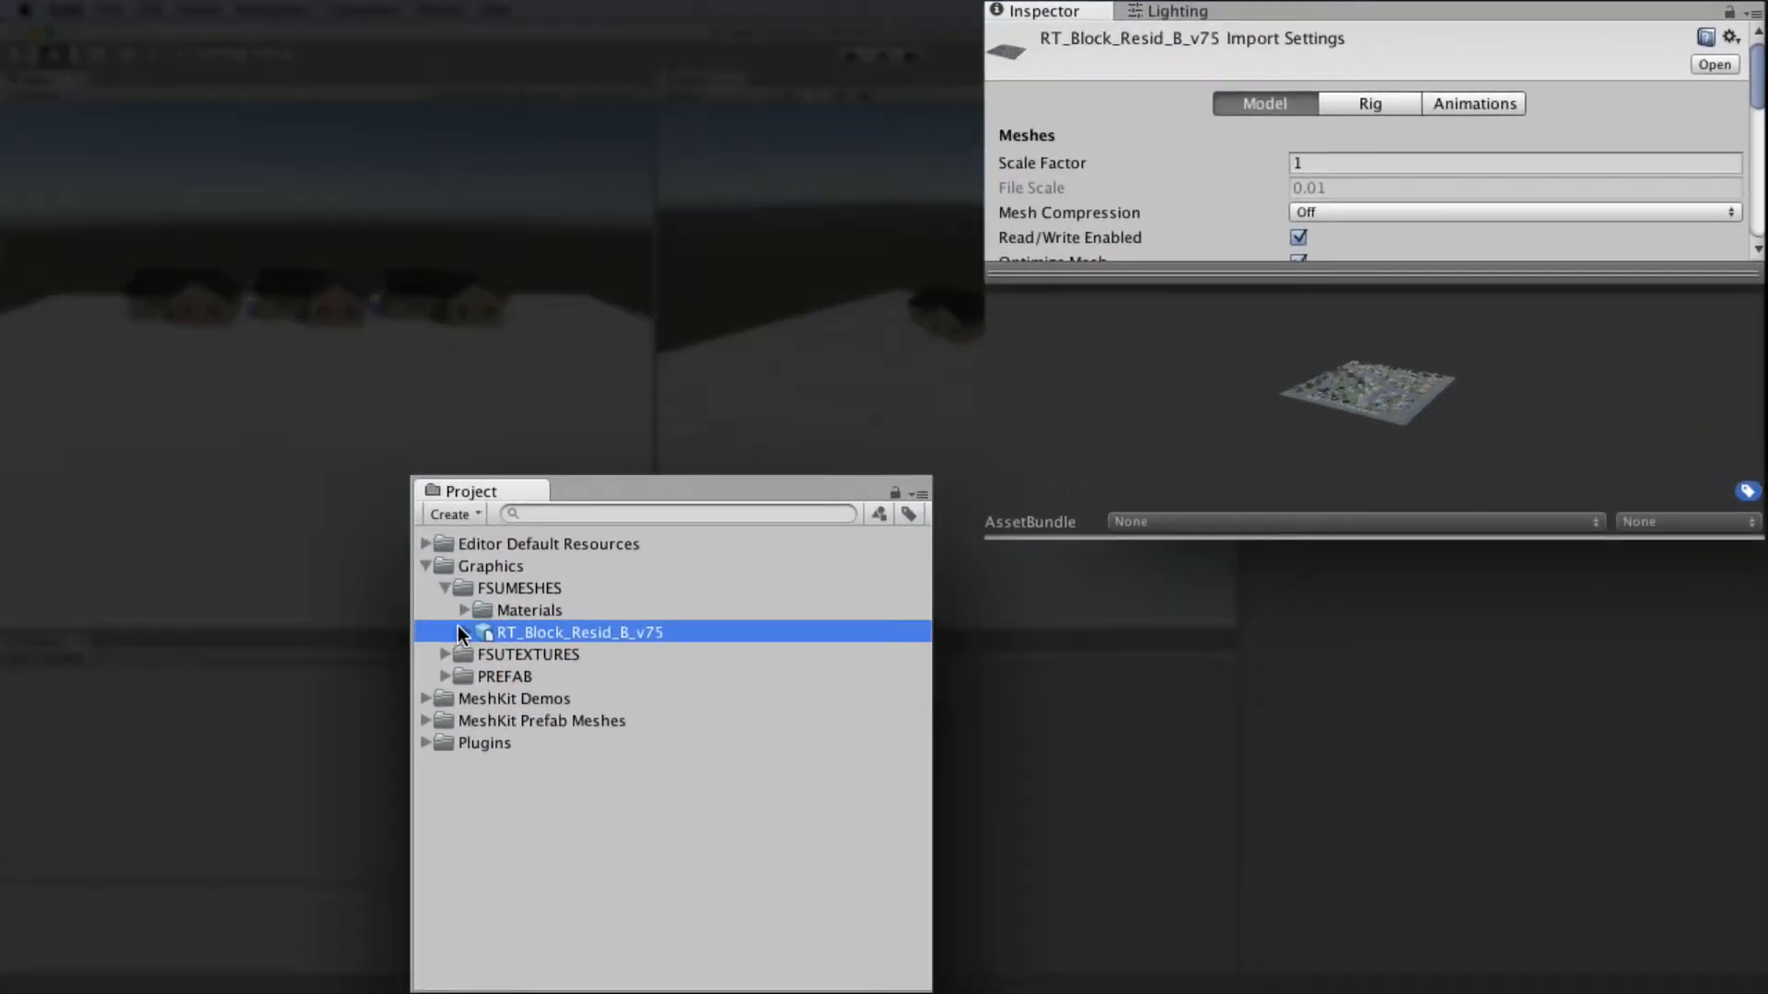
Expand the RT_Block_Resid_B_v75 model in the project, look through its sub-objects and meshes, and enlarge the import settings area.
{"action": "left_click", "coordinate": [462, 633]}
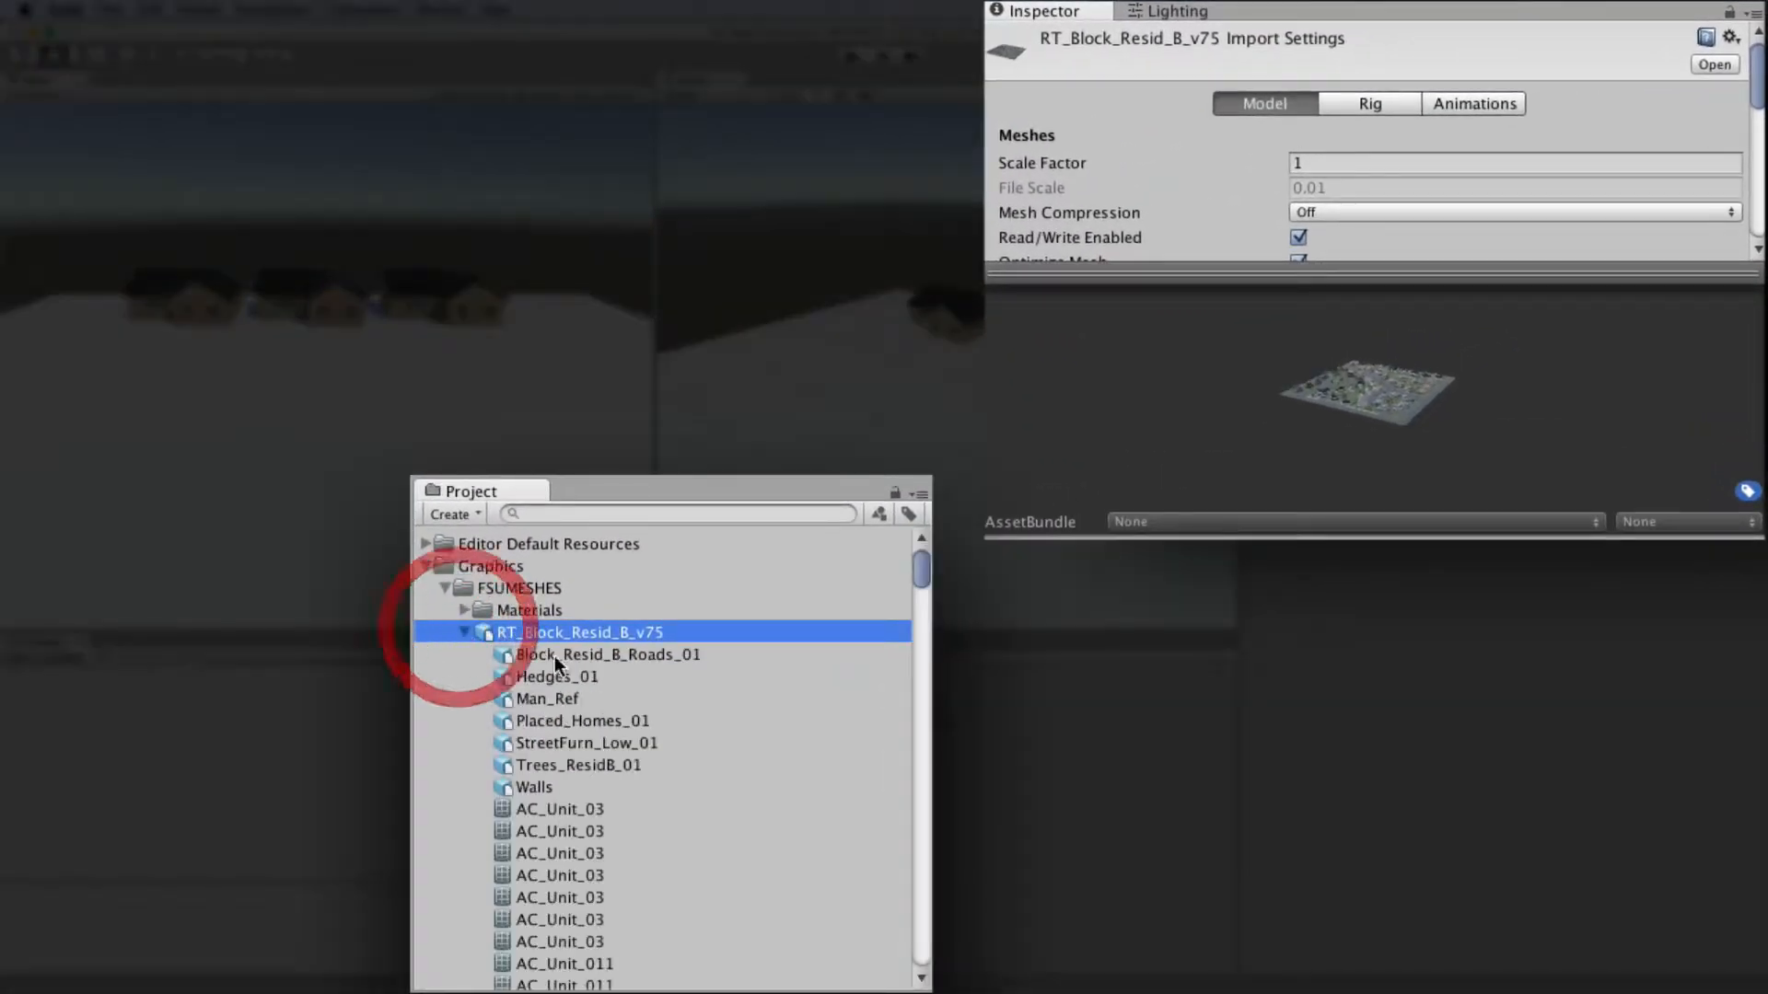
{"action": "scroll", "coordinate": [566, 659], "scroll_direction": "down", "scroll_amount": 15}
{"action": "scroll", "coordinate": [594, 869], "scroll_direction": "up", "scroll_amount": 15}
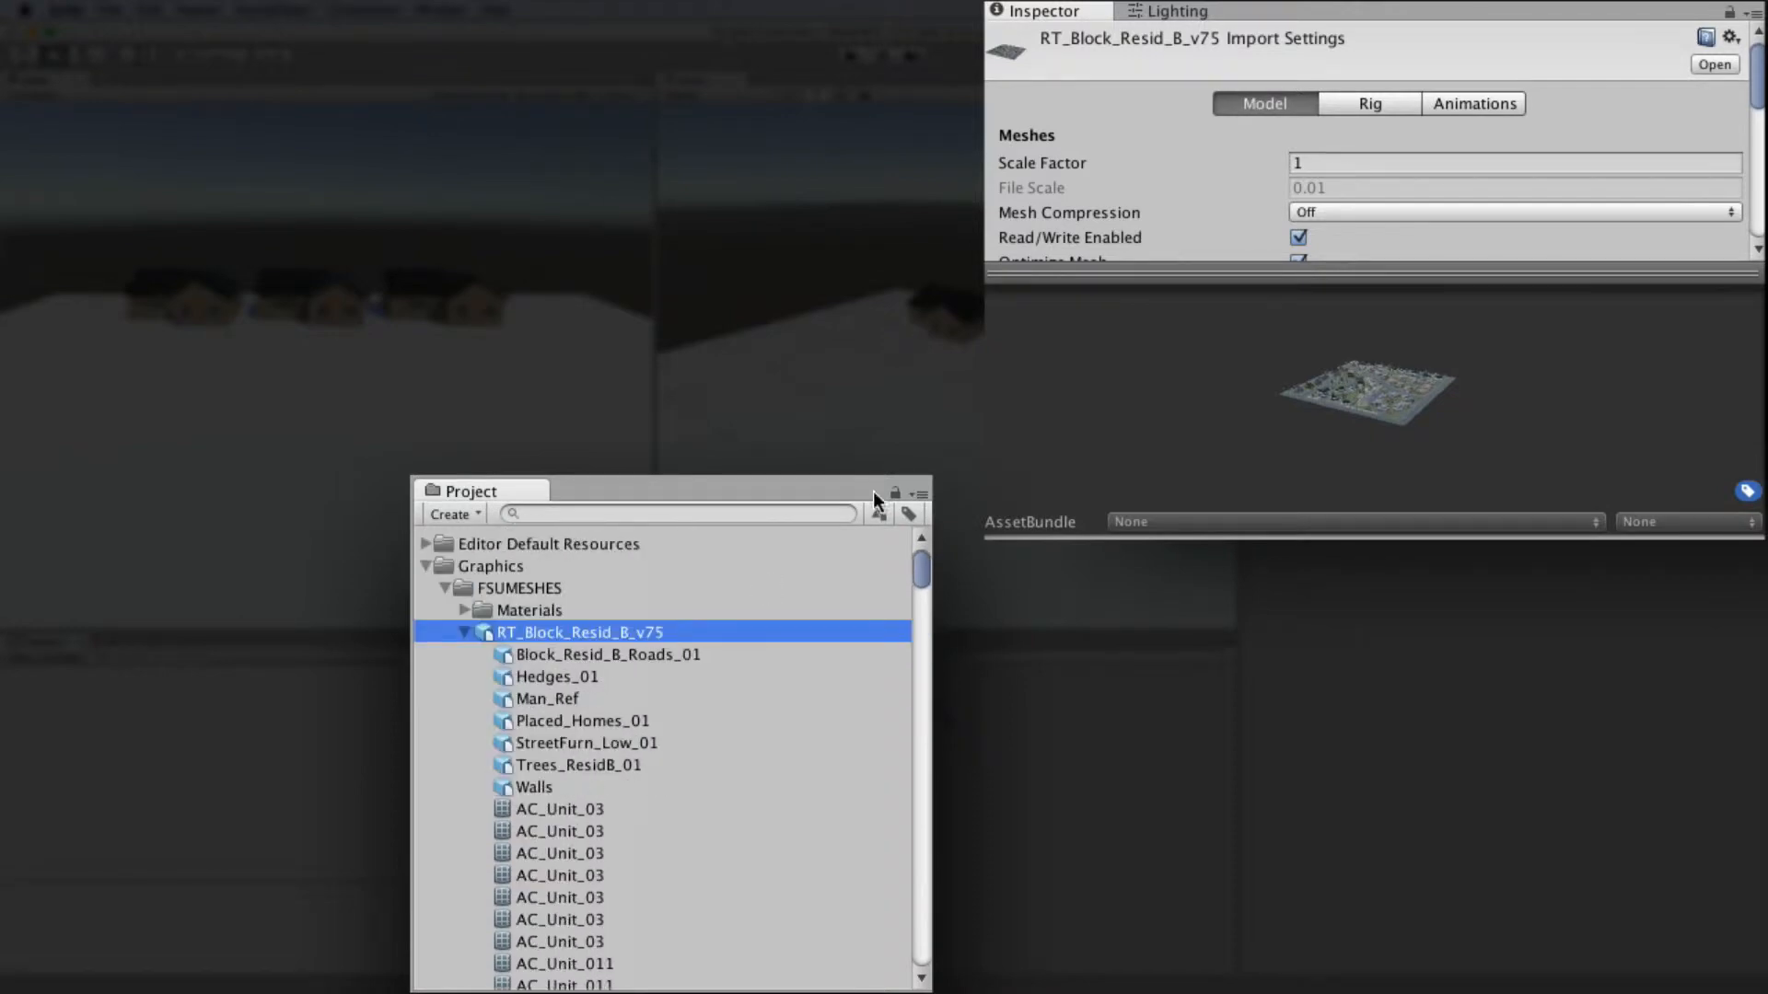
{"action": "left_click_drag", "start_coordinate": [1125, 273], "coordinate": [1124, 360]}
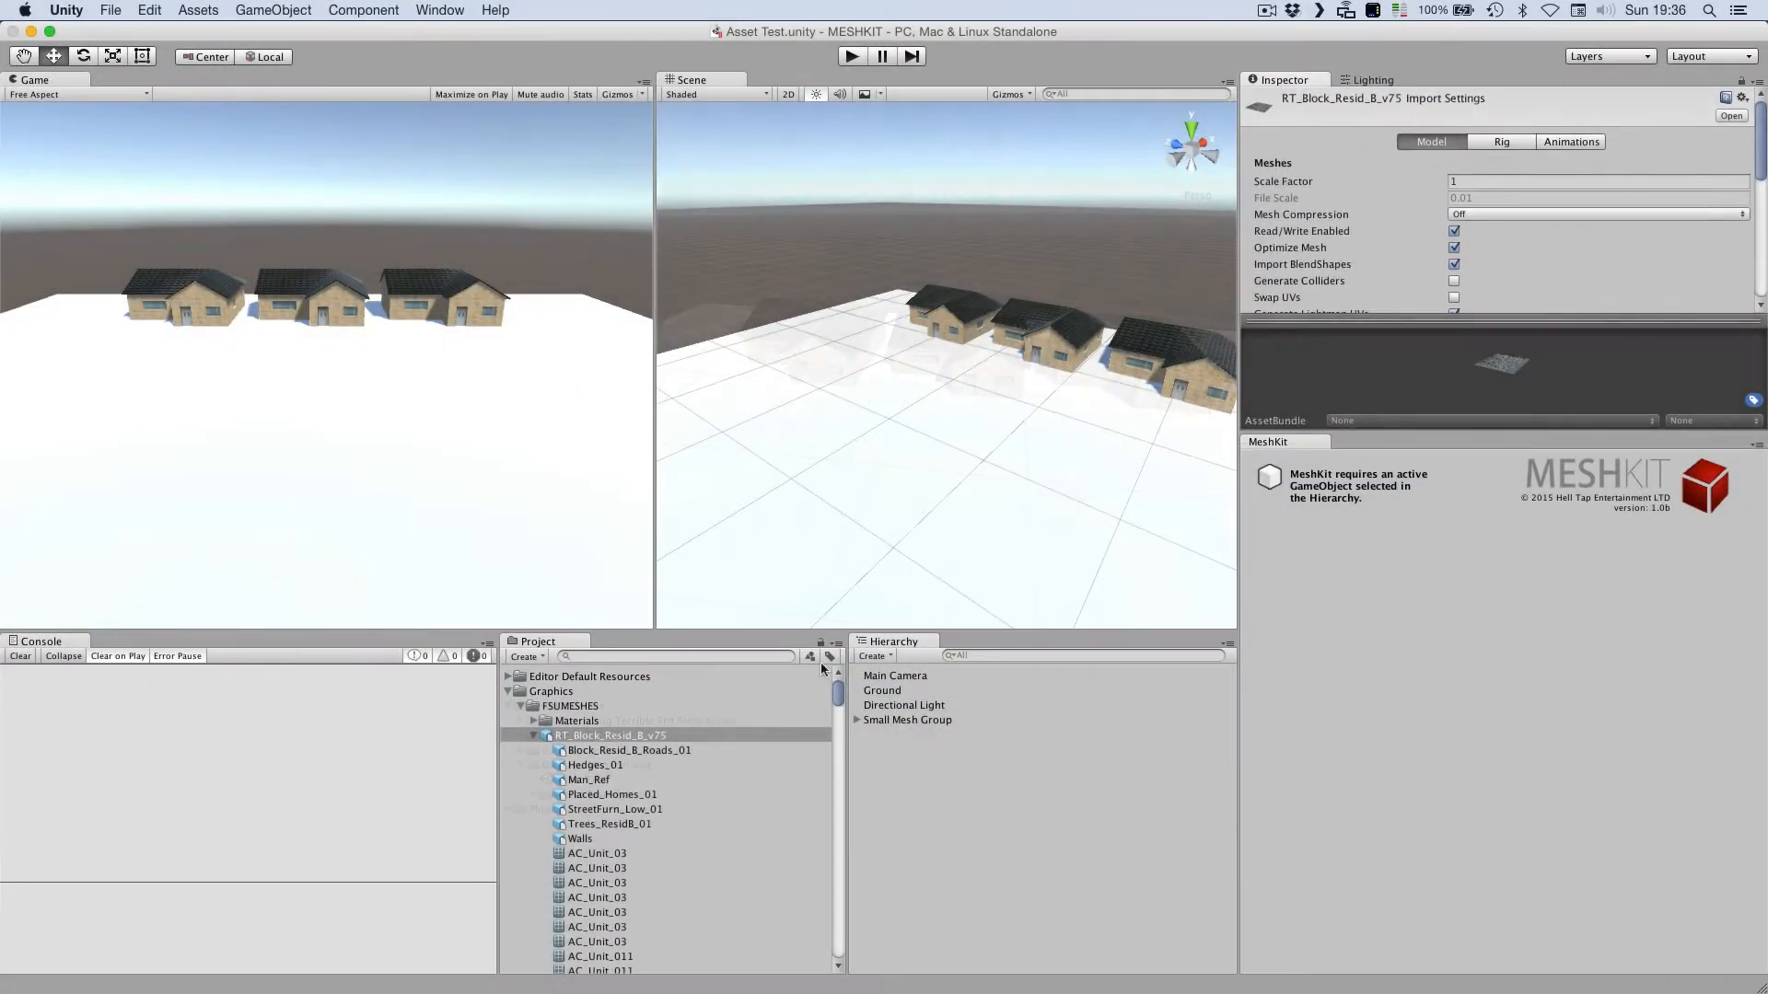
Inspect the separated child meshes of Bungalow_C_01 inside Small Mesh Group, then collapse the group and clear the selection.
{"action": "left_click", "coordinate": [921, 732]}
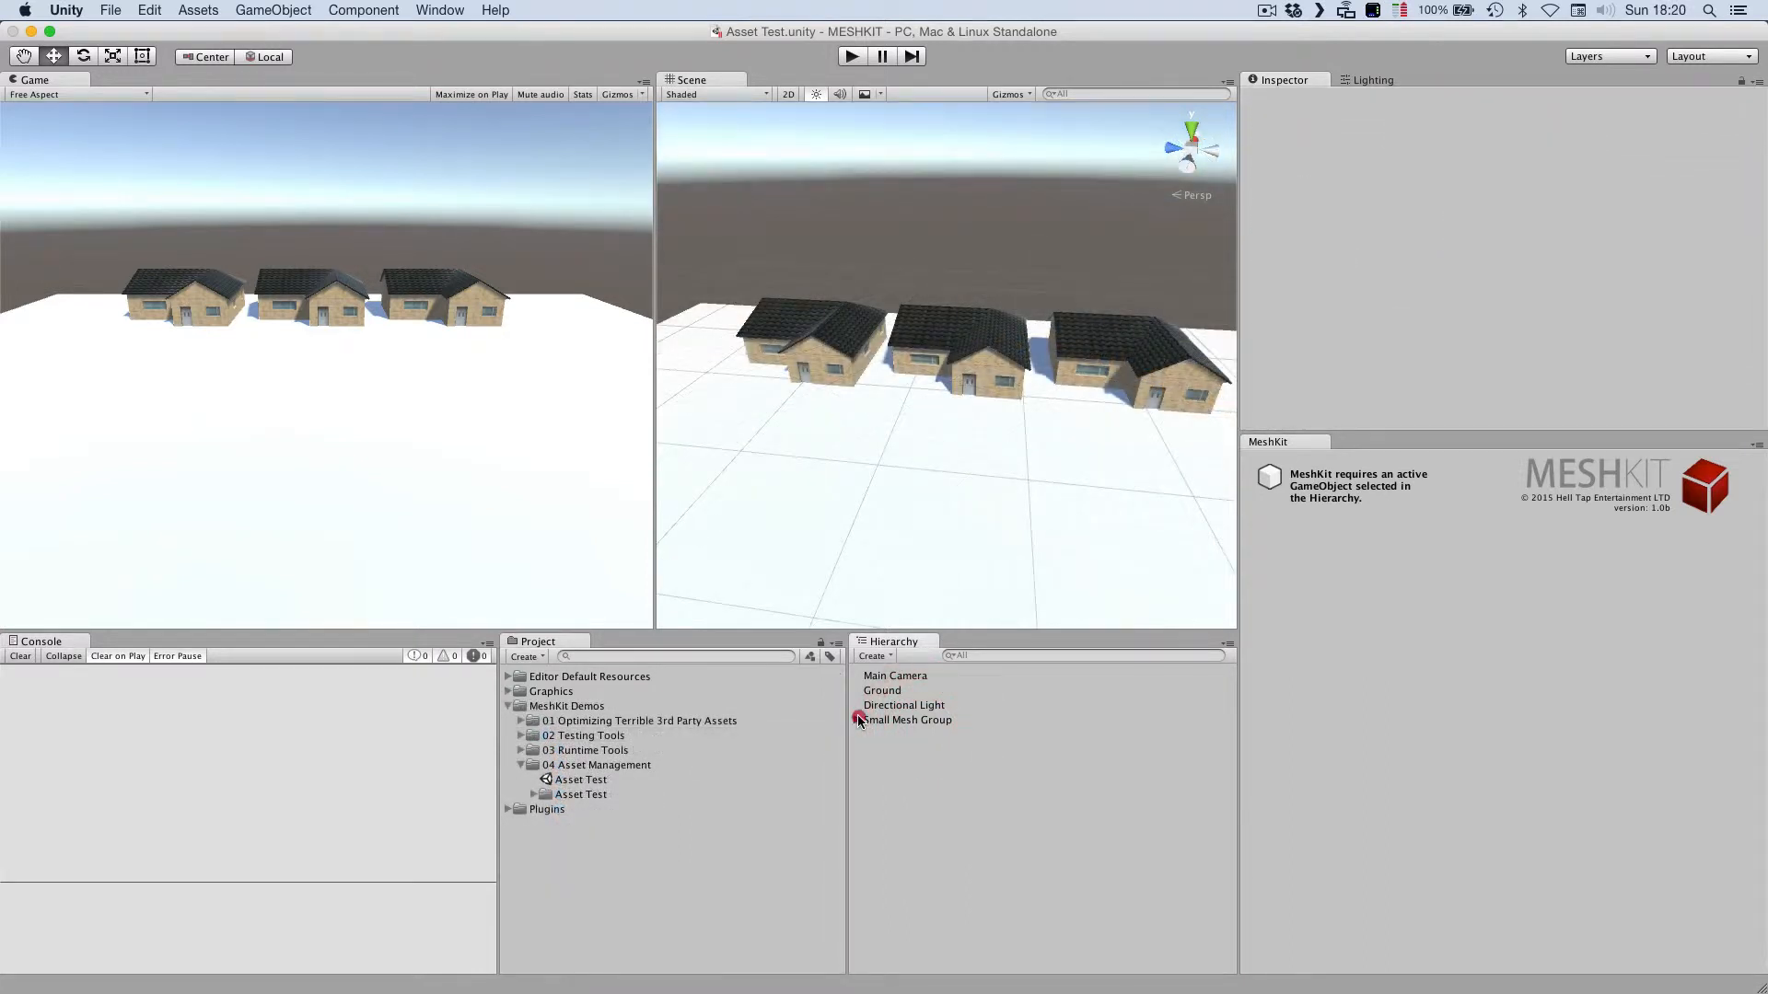
{"action": "left_click", "coordinate": [857, 719]}
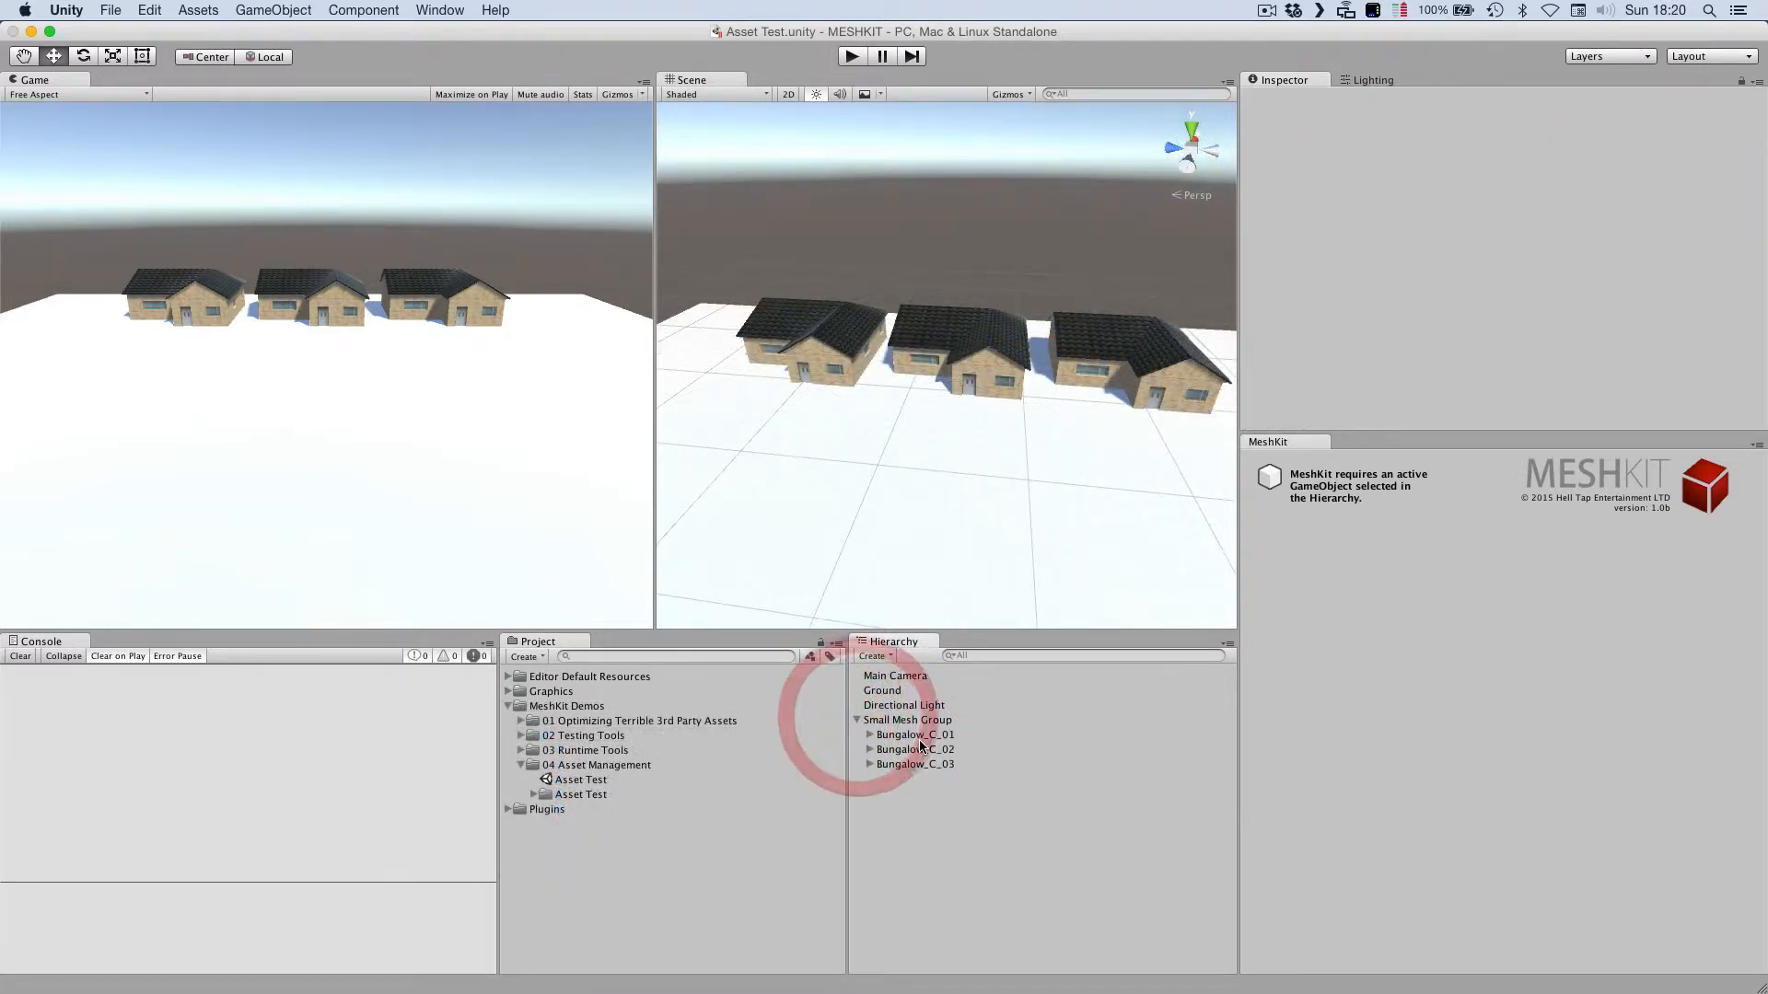
{"action": "left_click", "coordinate": [870, 735]}
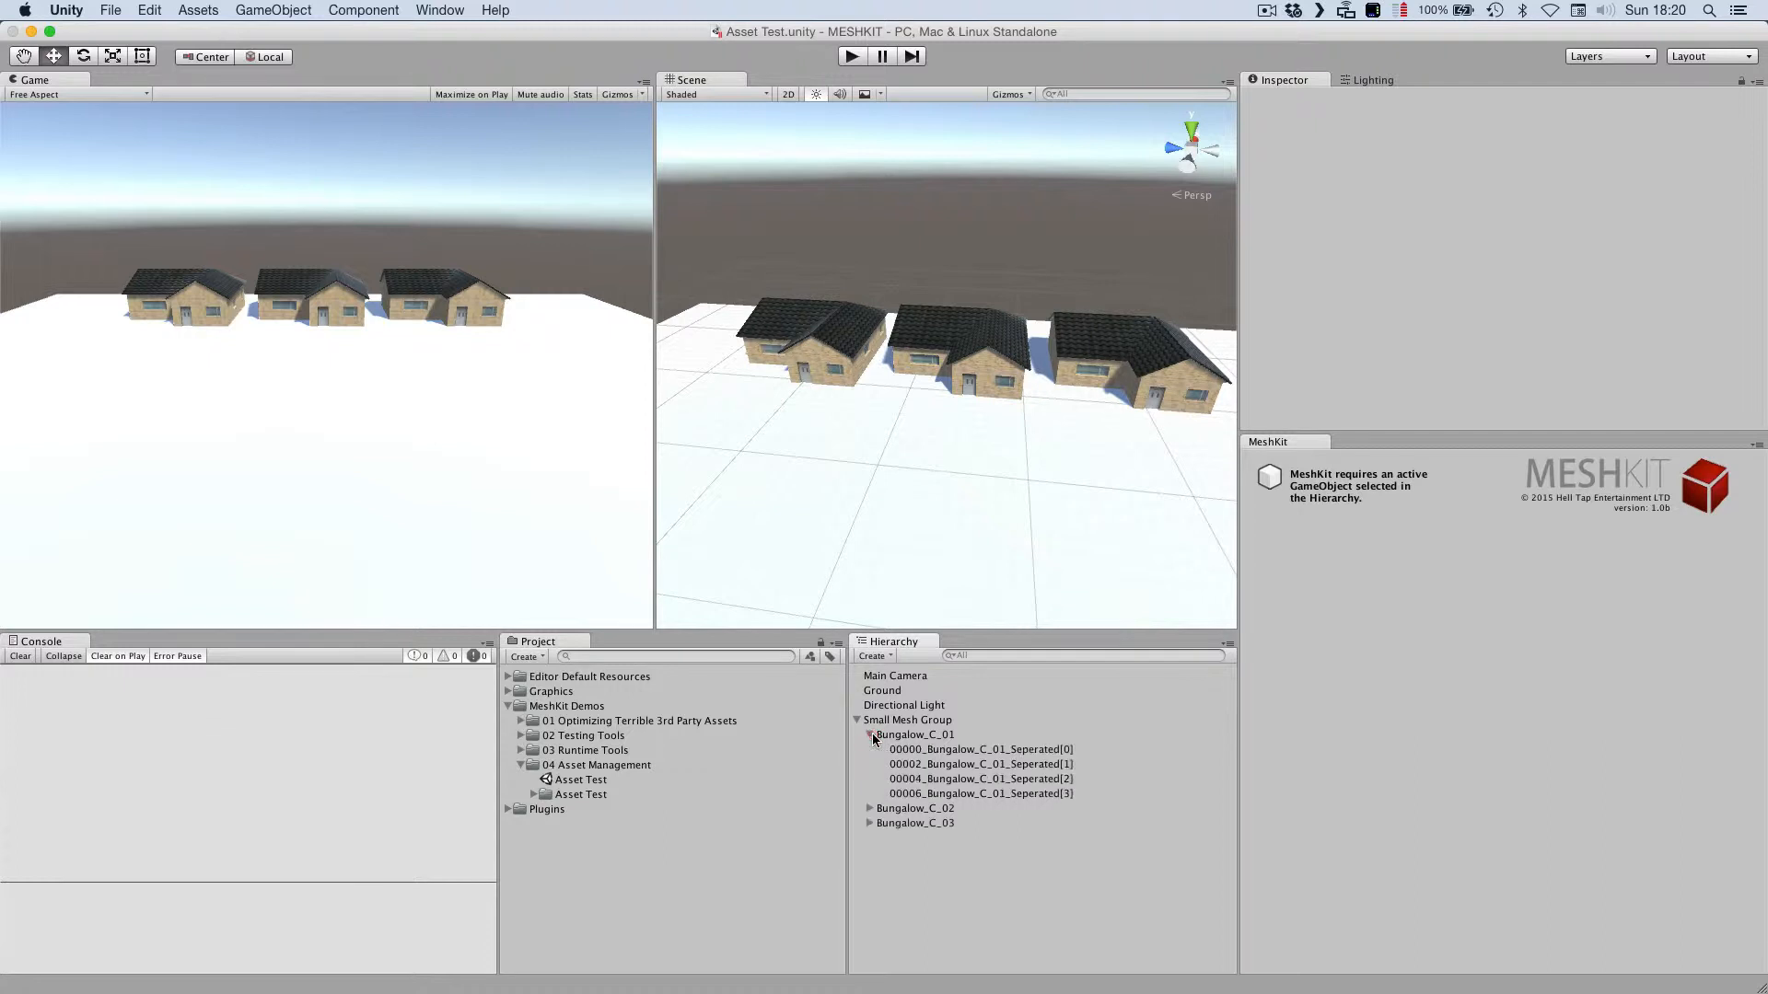
{"action": "left_click", "coordinate": [936, 750]}
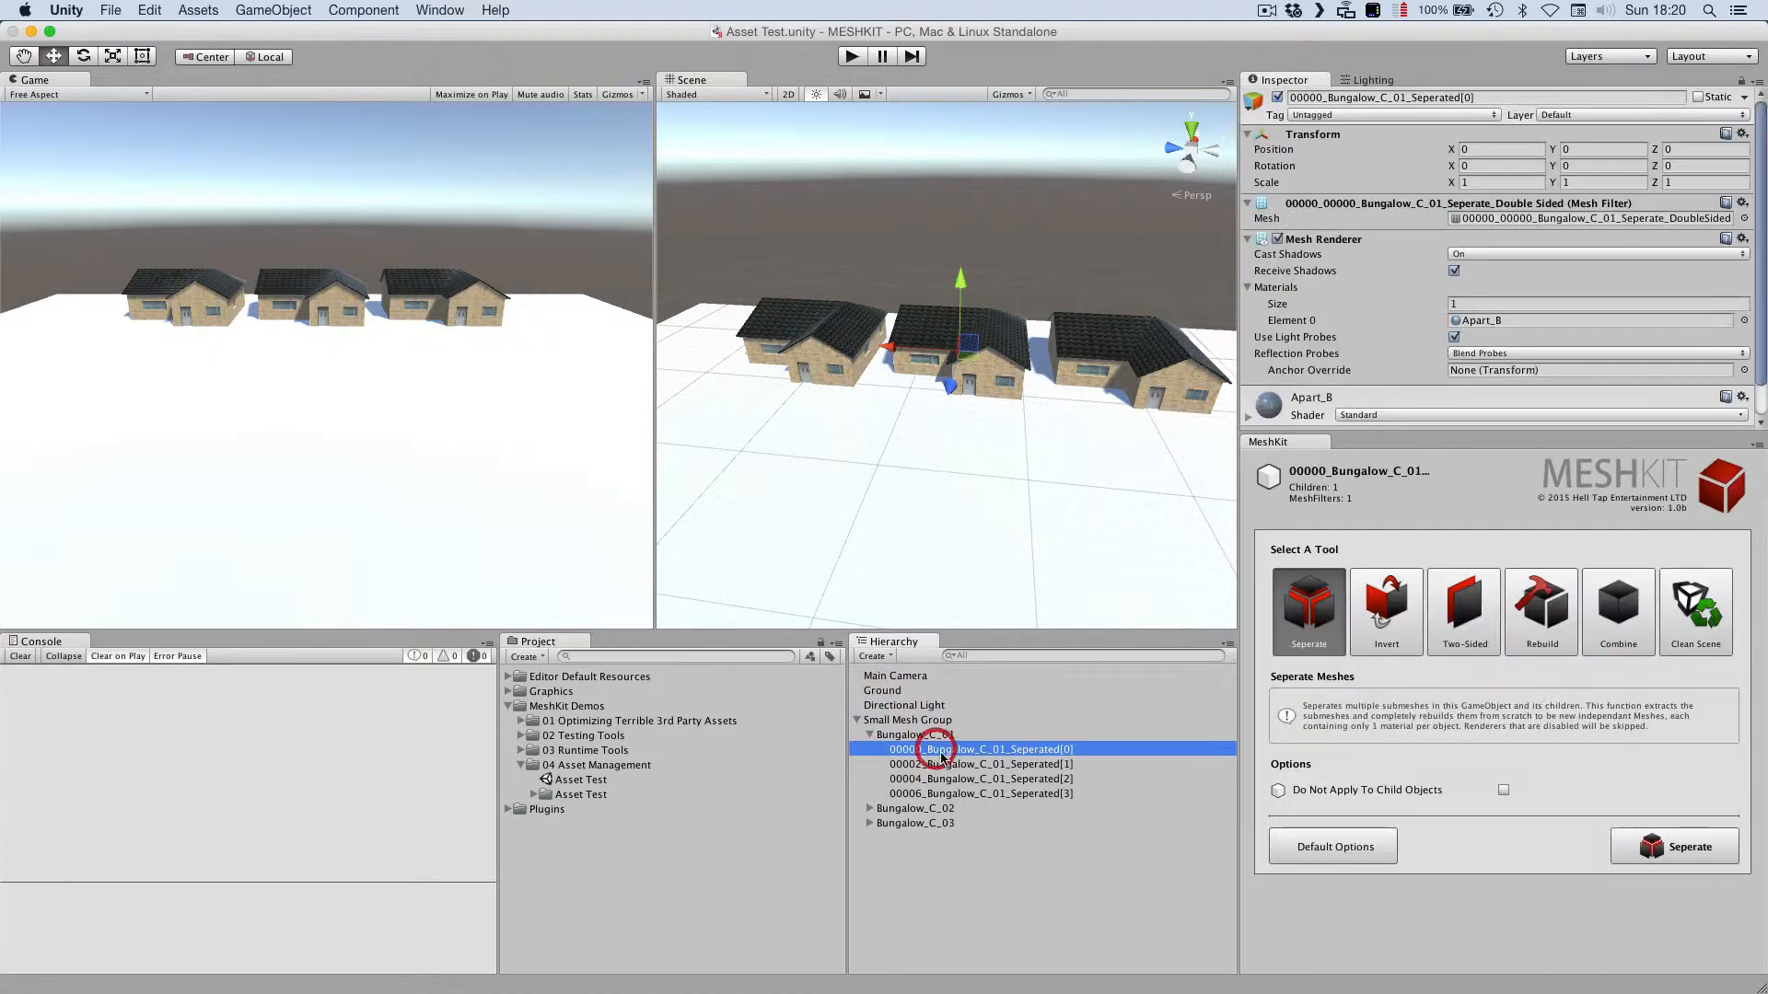
{"action": "left_click", "coordinate": [957, 765]}
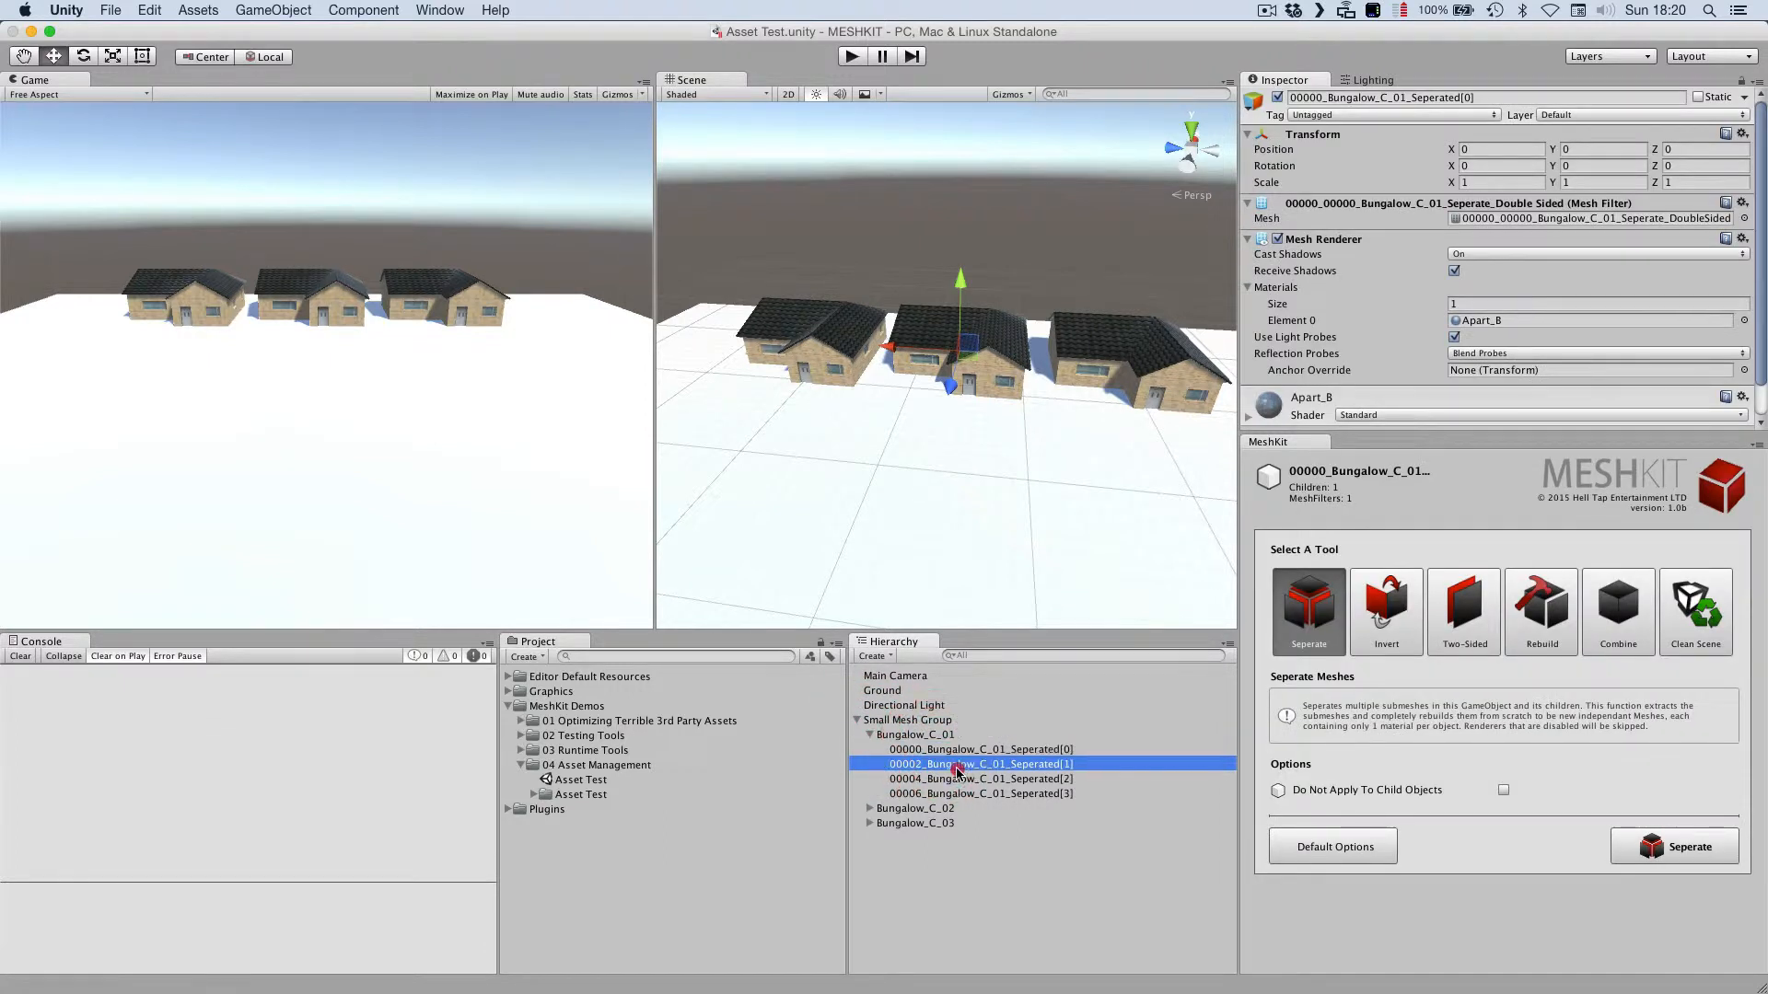
{"action": "left_click", "coordinate": [1012, 791]}
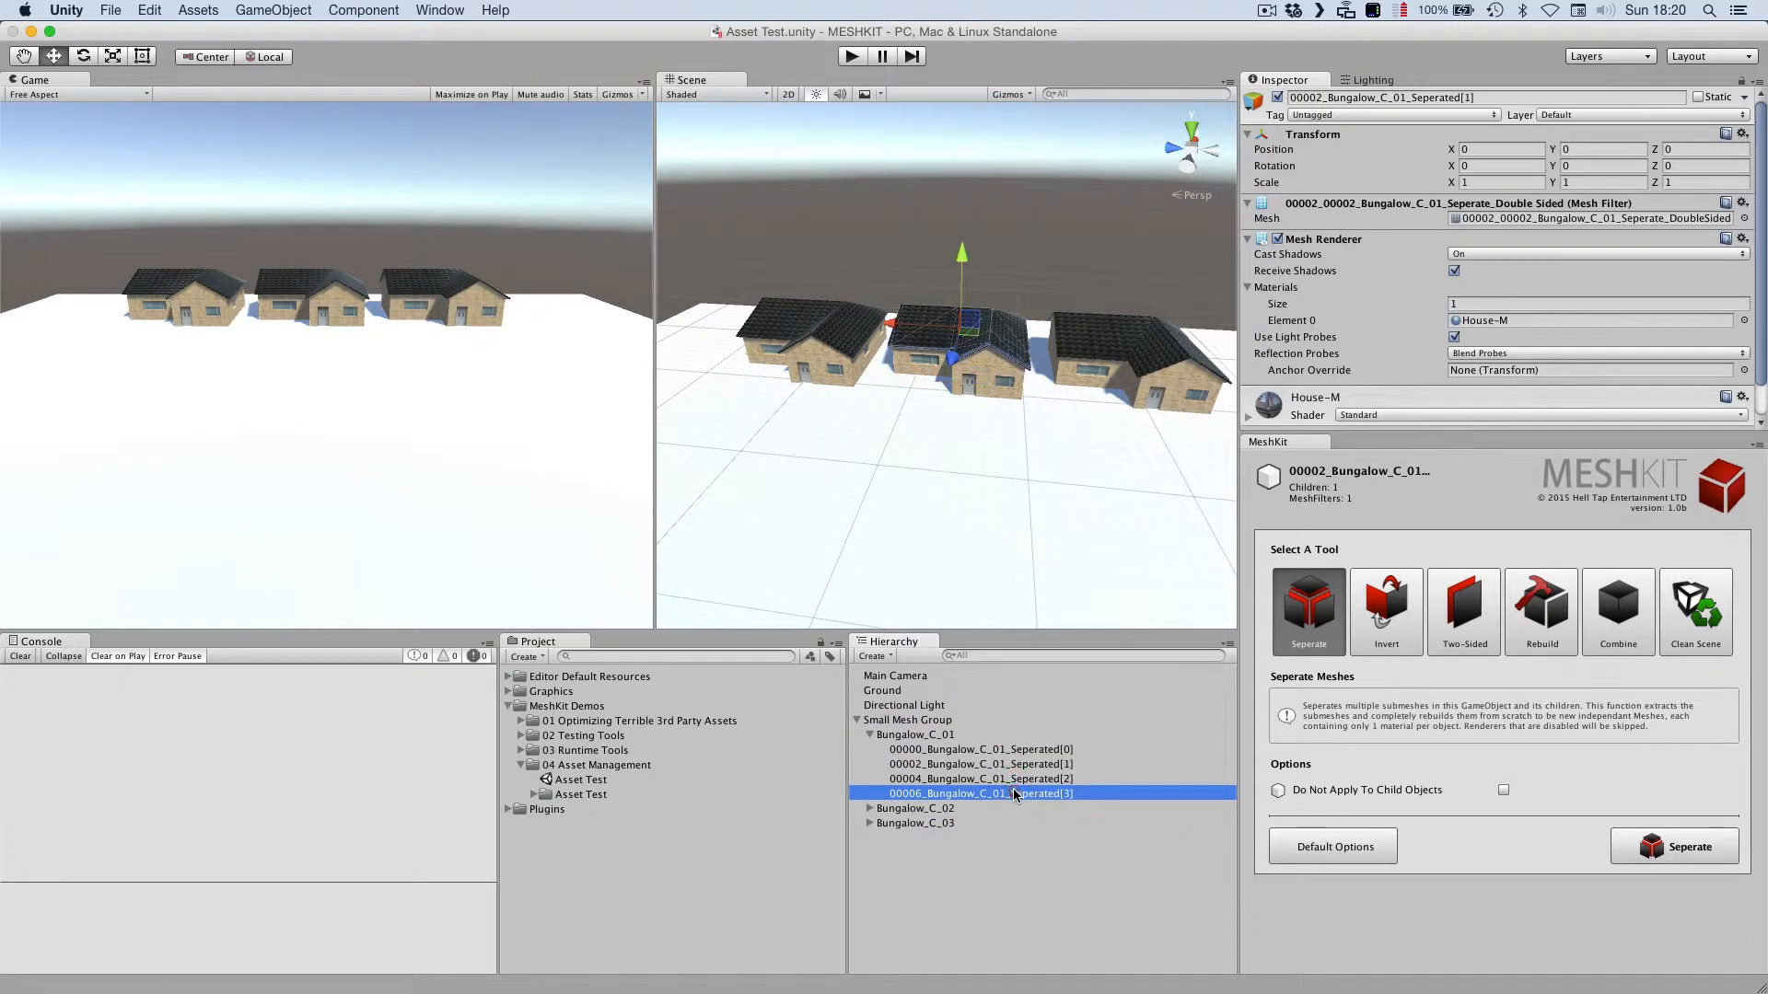
{"action": "left_click", "coordinate": [871, 737]}
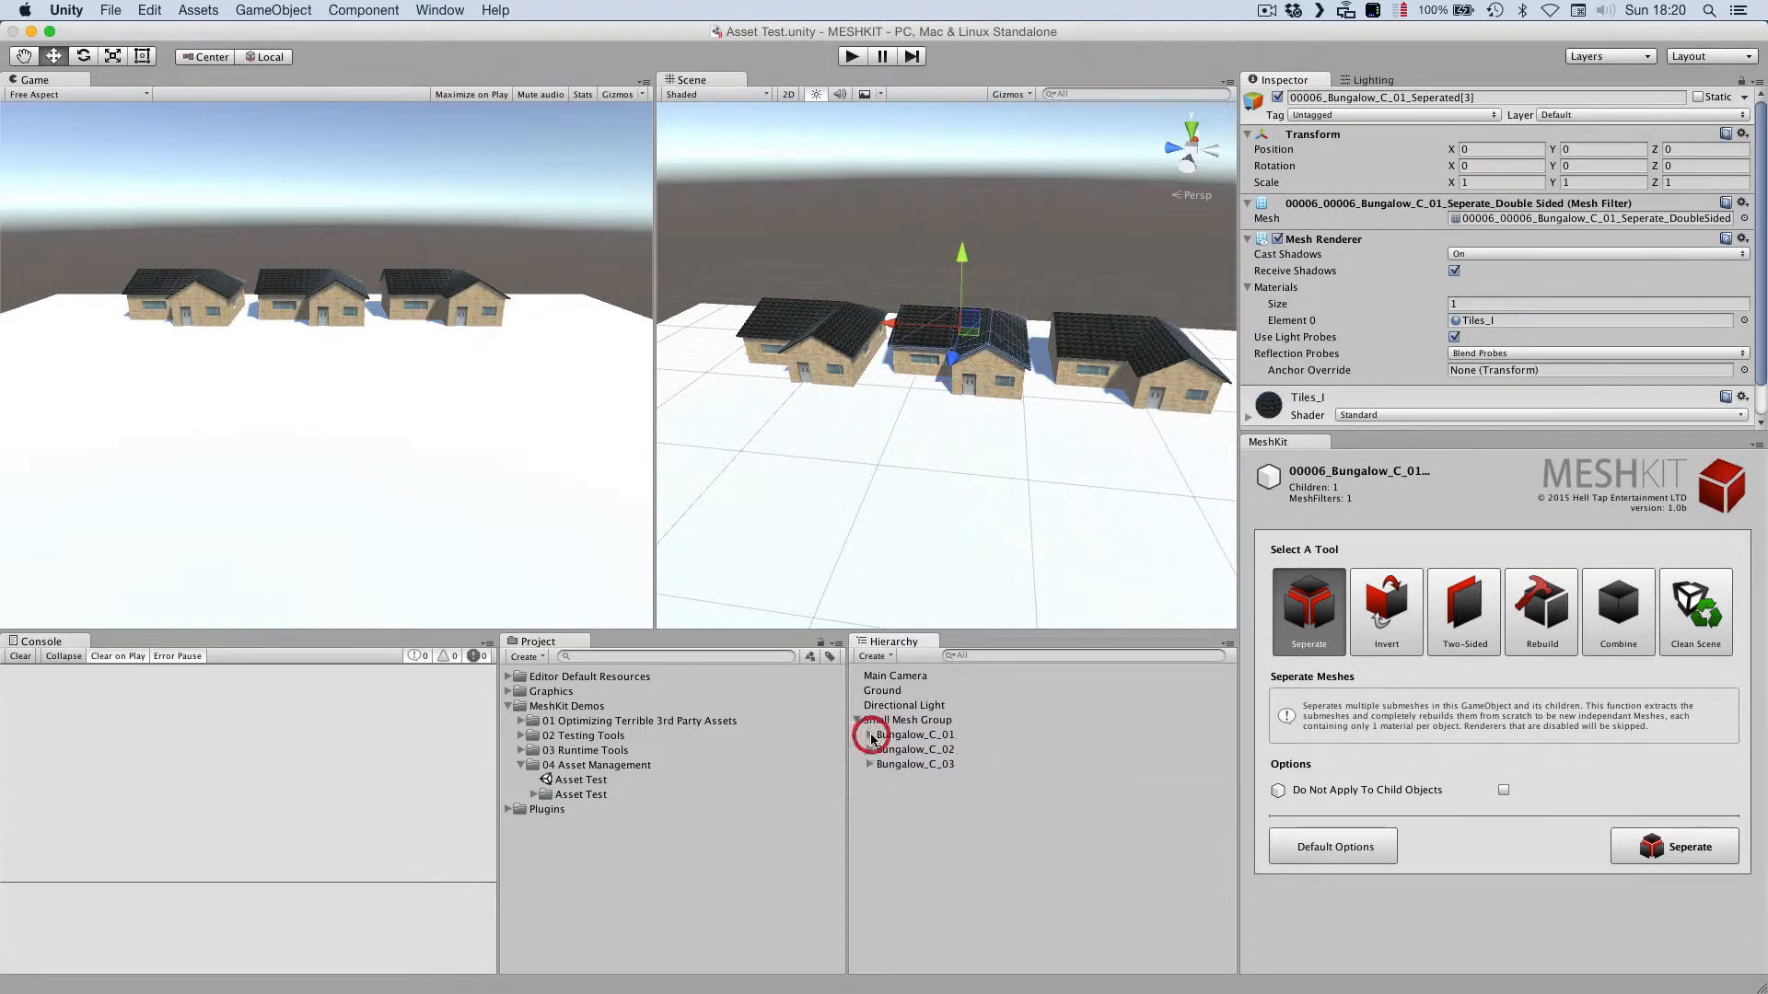
{"action": "left_click", "coordinate": [855, 720]}
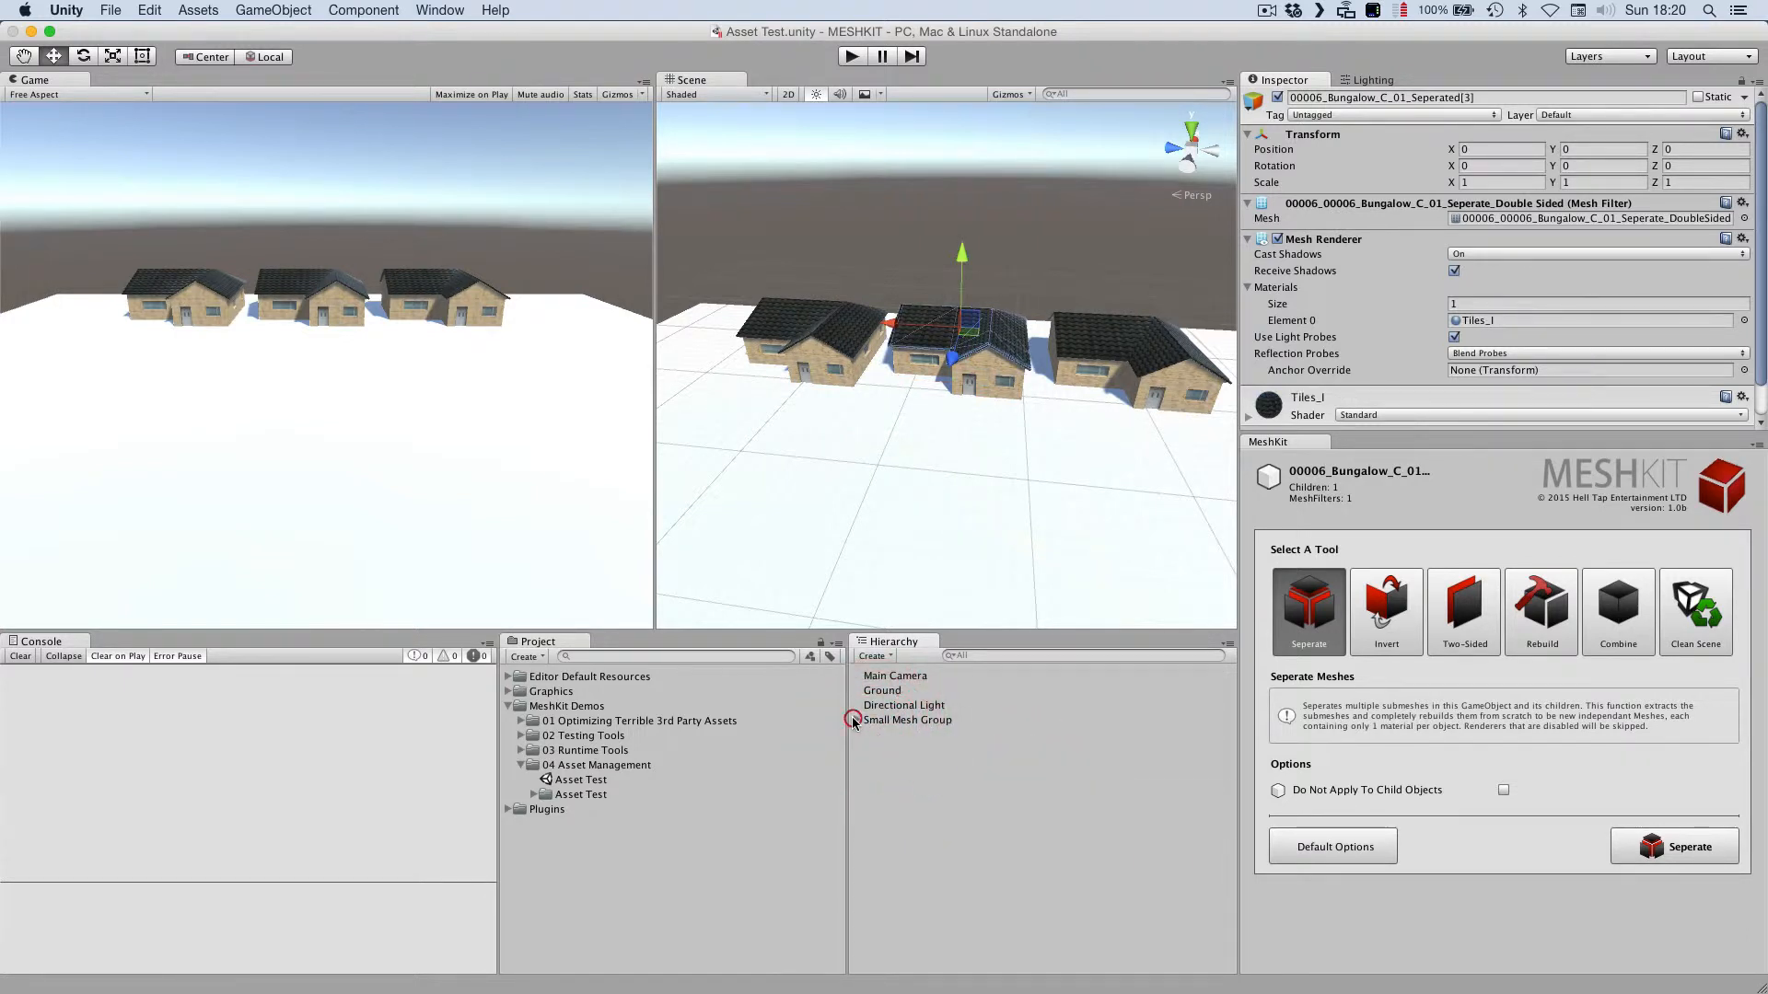
{"action": "left_click", "coordinate": [916, 720]}
{"action": "left_click", "coordinate": [1015, 764]}
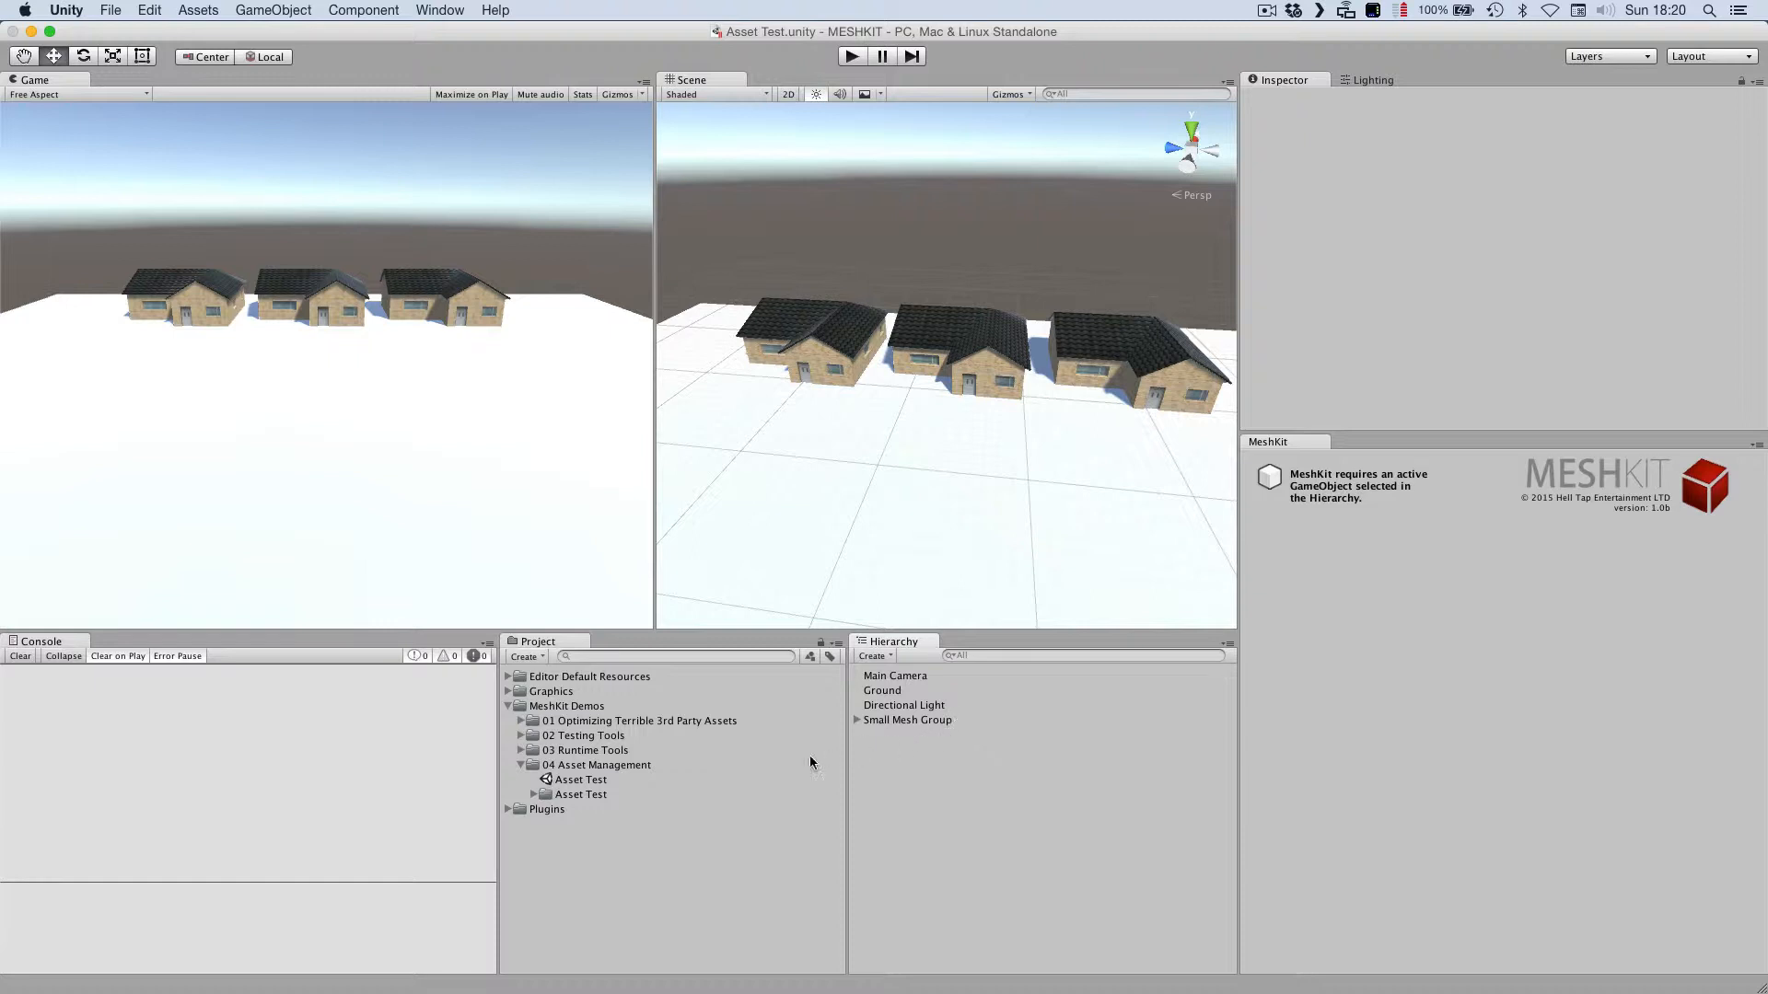
Examine the double-sided bungalow meshes in the Asset Test scene's MeshKit folder, and collapse the folders again.
{"action": "left_click", "coordinate": [534, 795]}
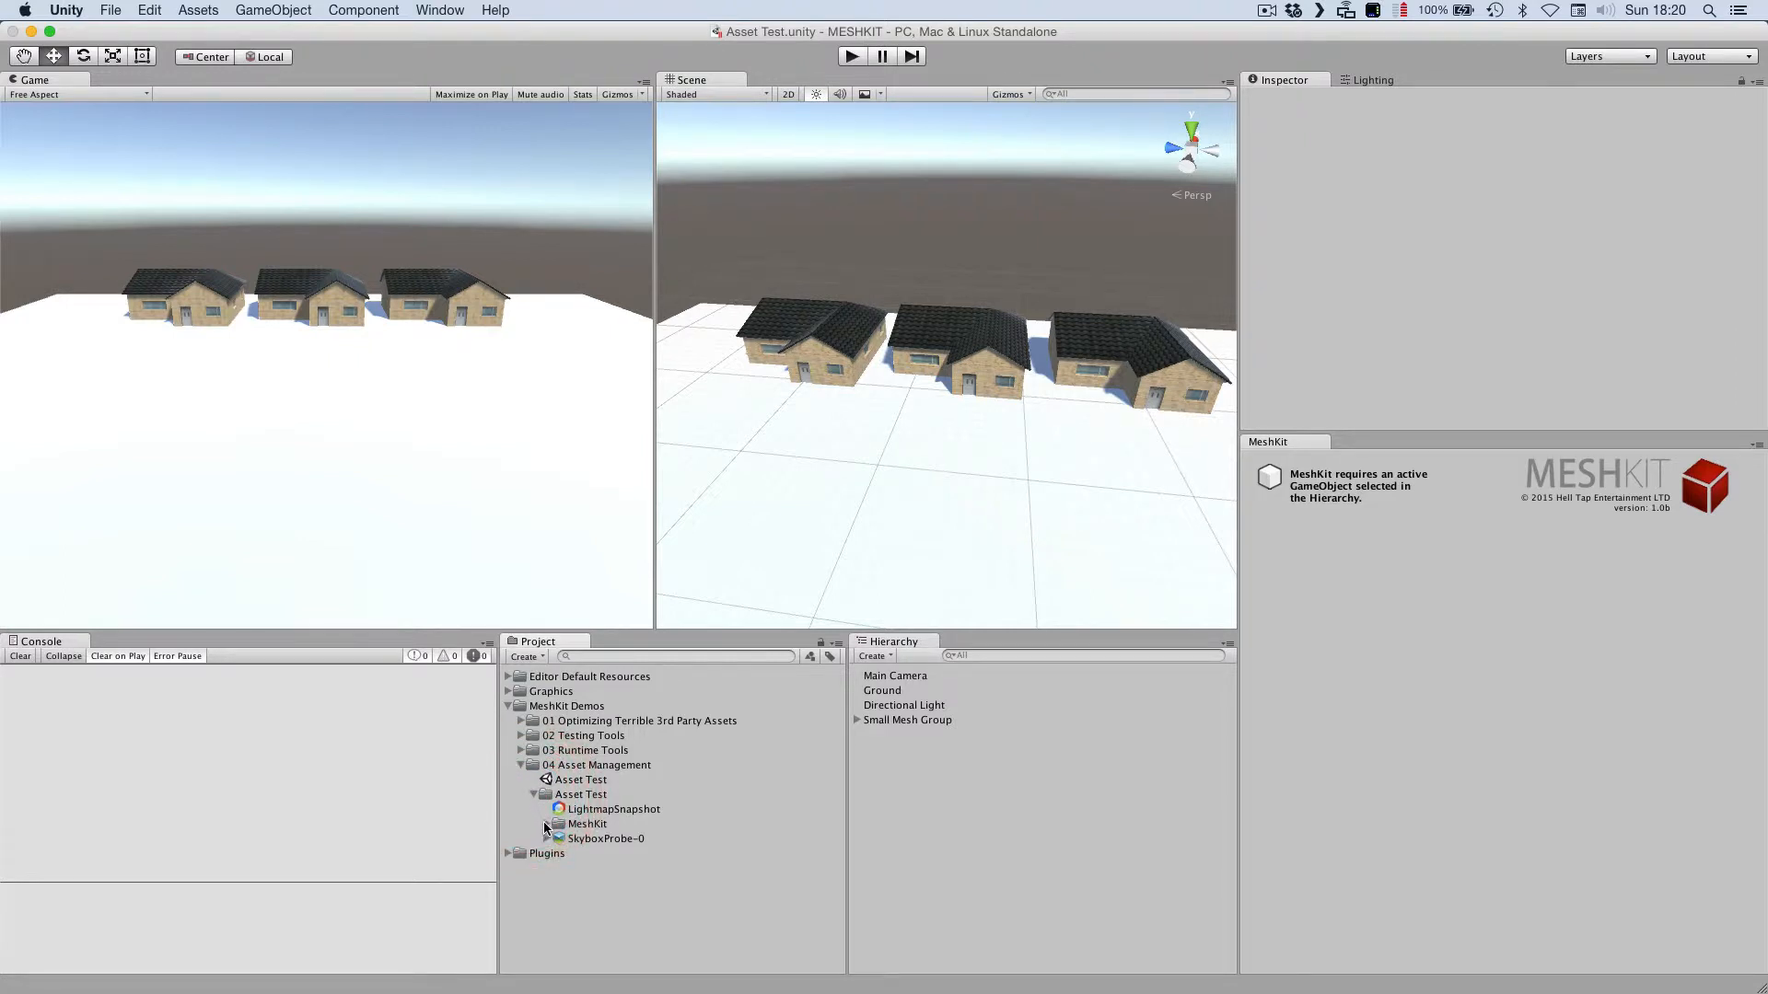
{"action": "left_click", "coordinate": [546, 824]}
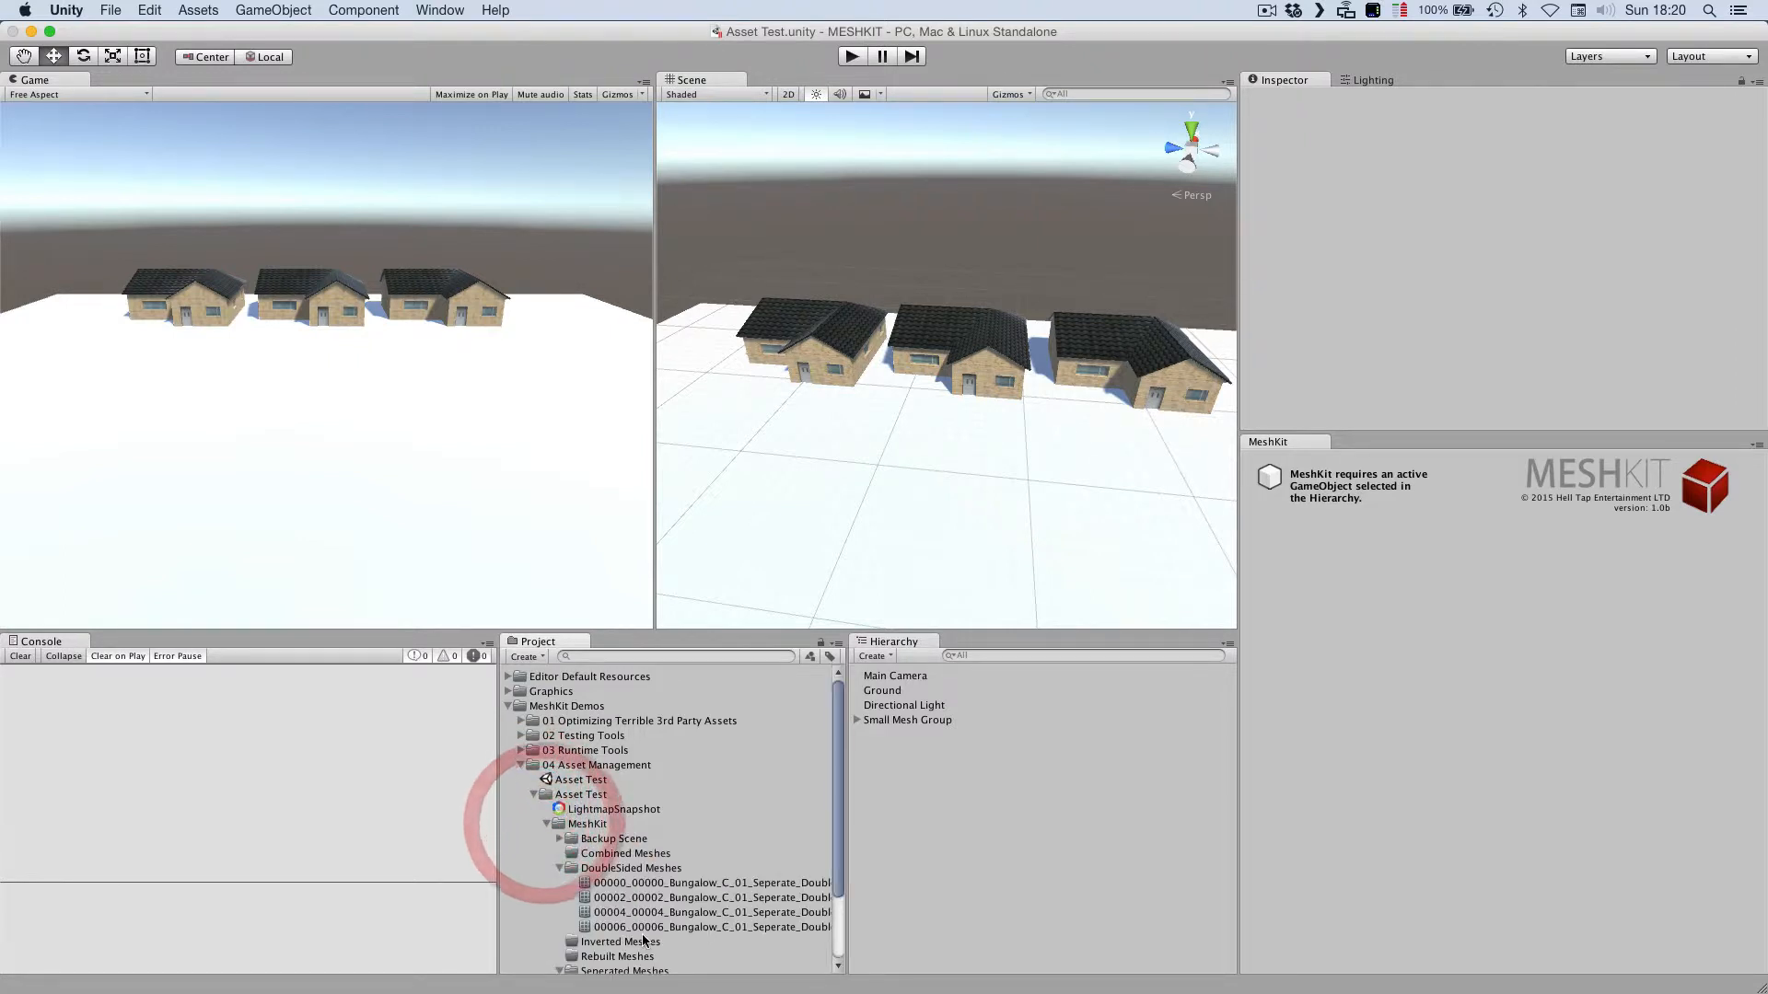
{"action": "left_click", "coordinate": [641, 897]}
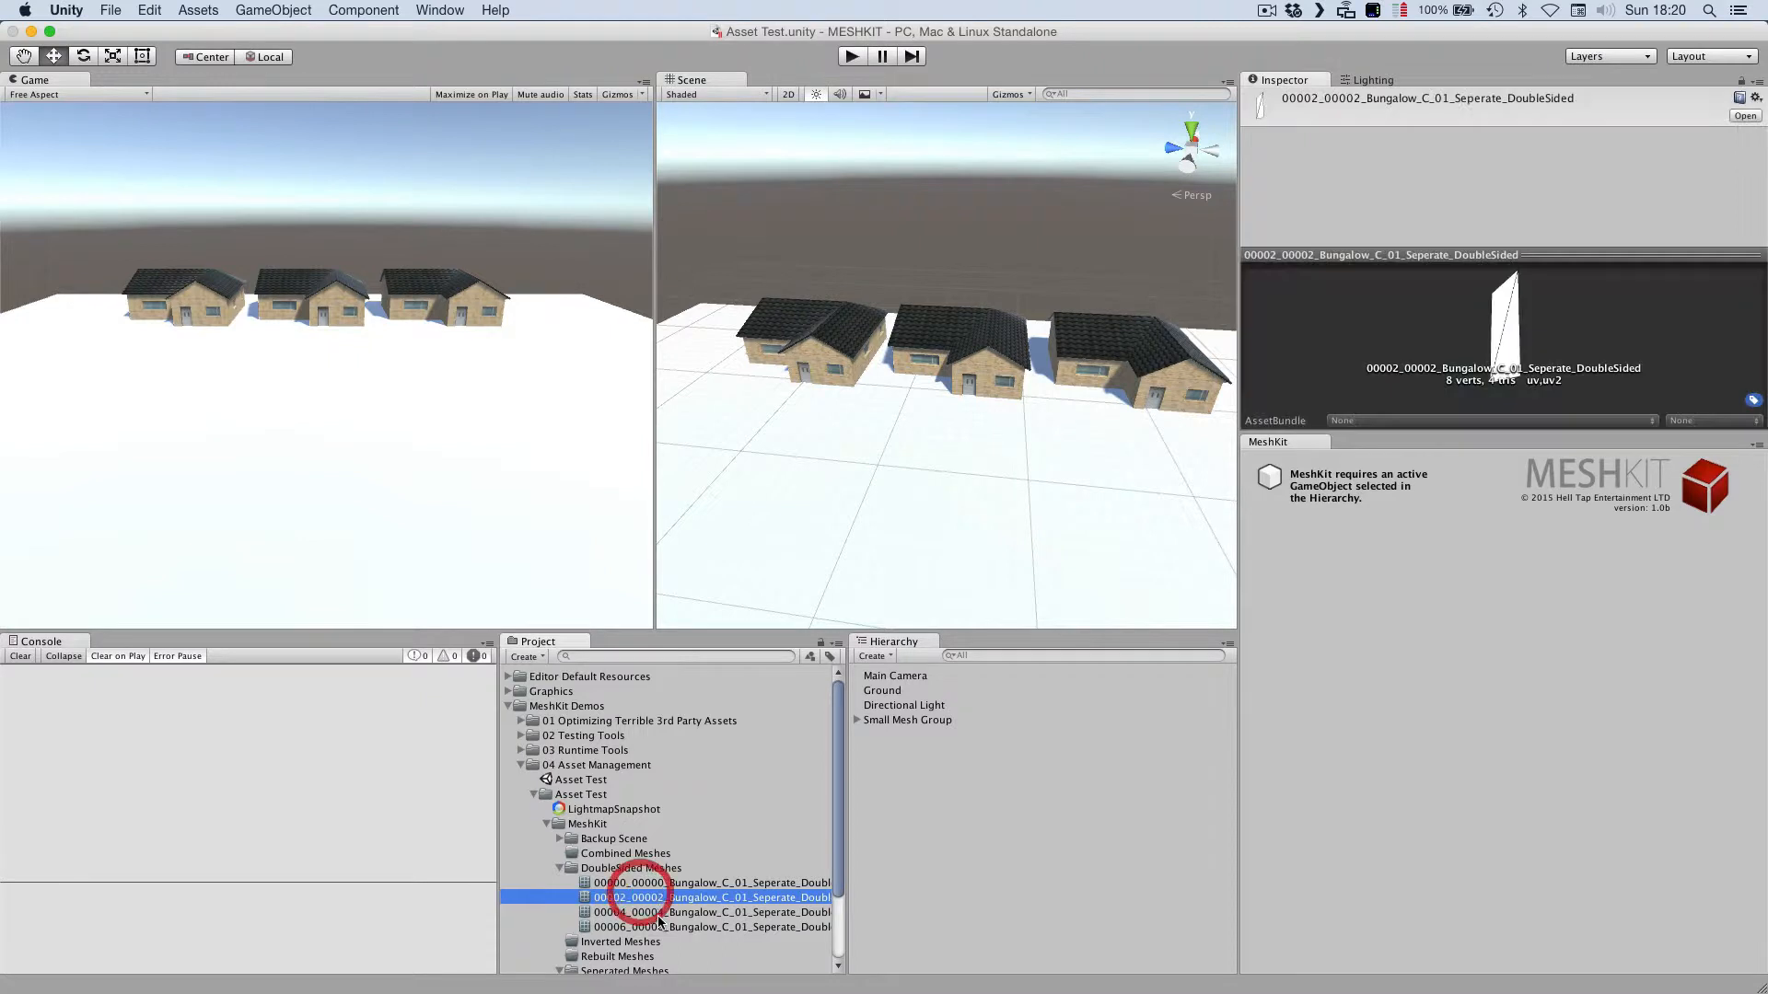
{"action": "left_click", "coordinate": [657, 915]}
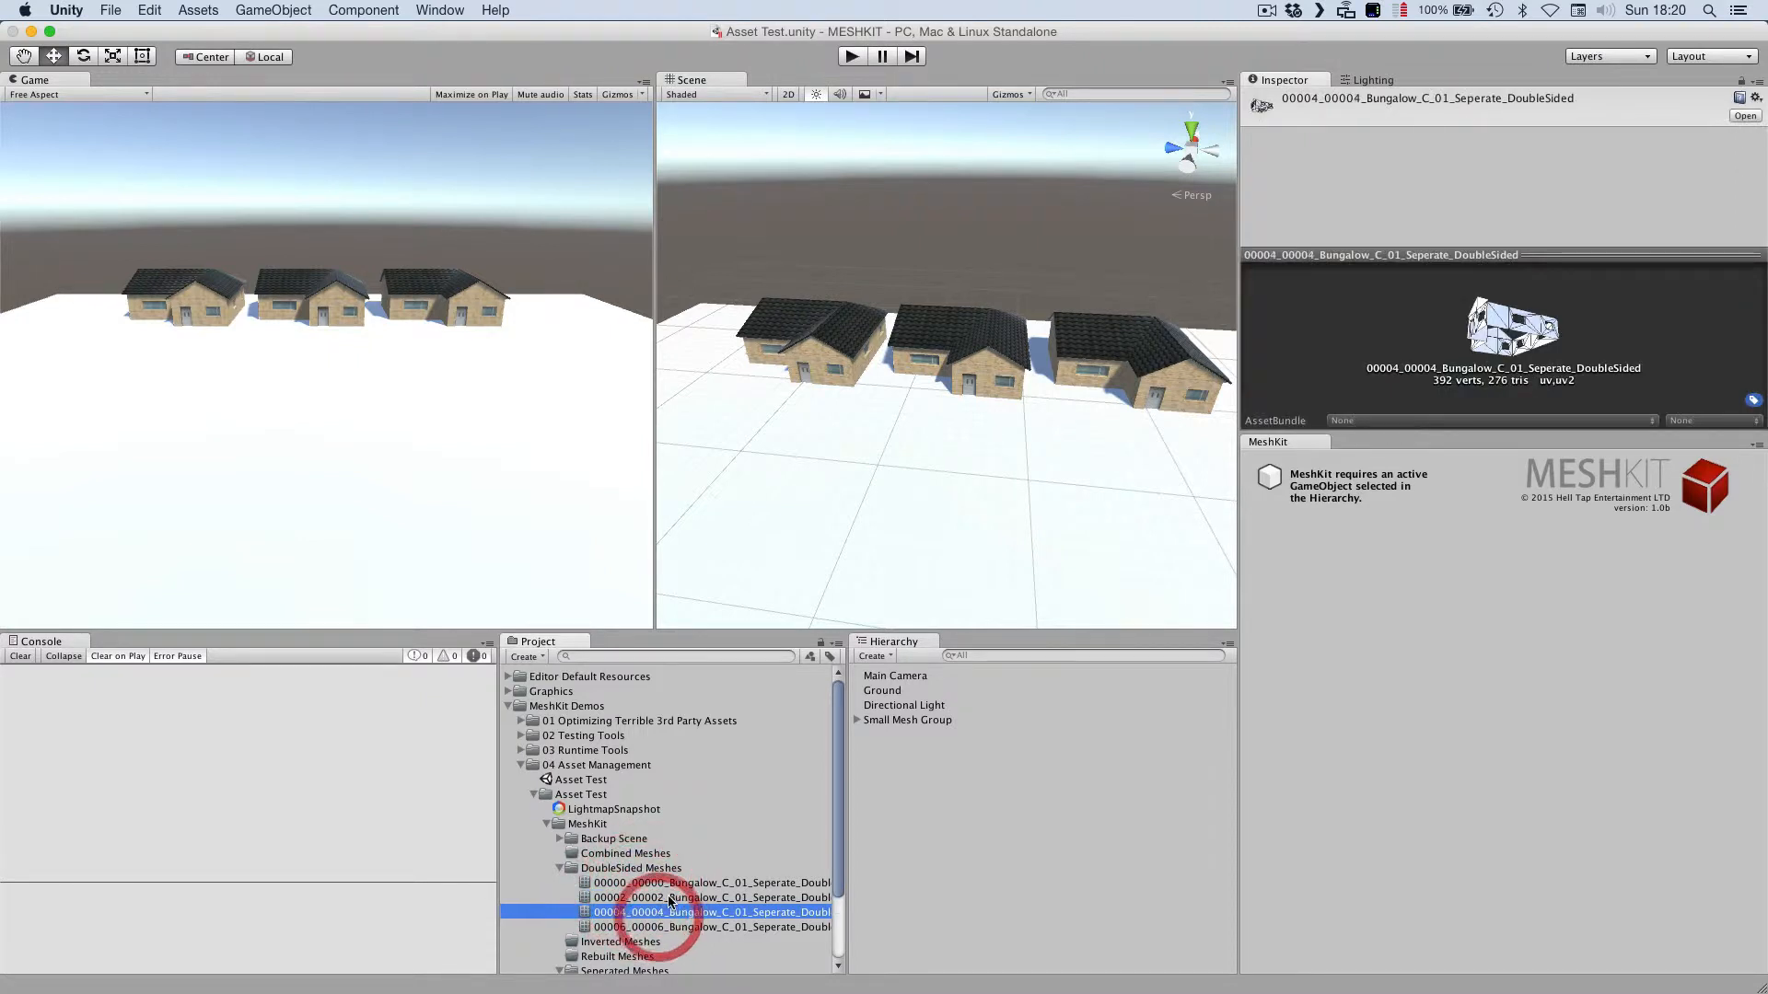
{"action": "left_click", "coordinate": [560, 865]}
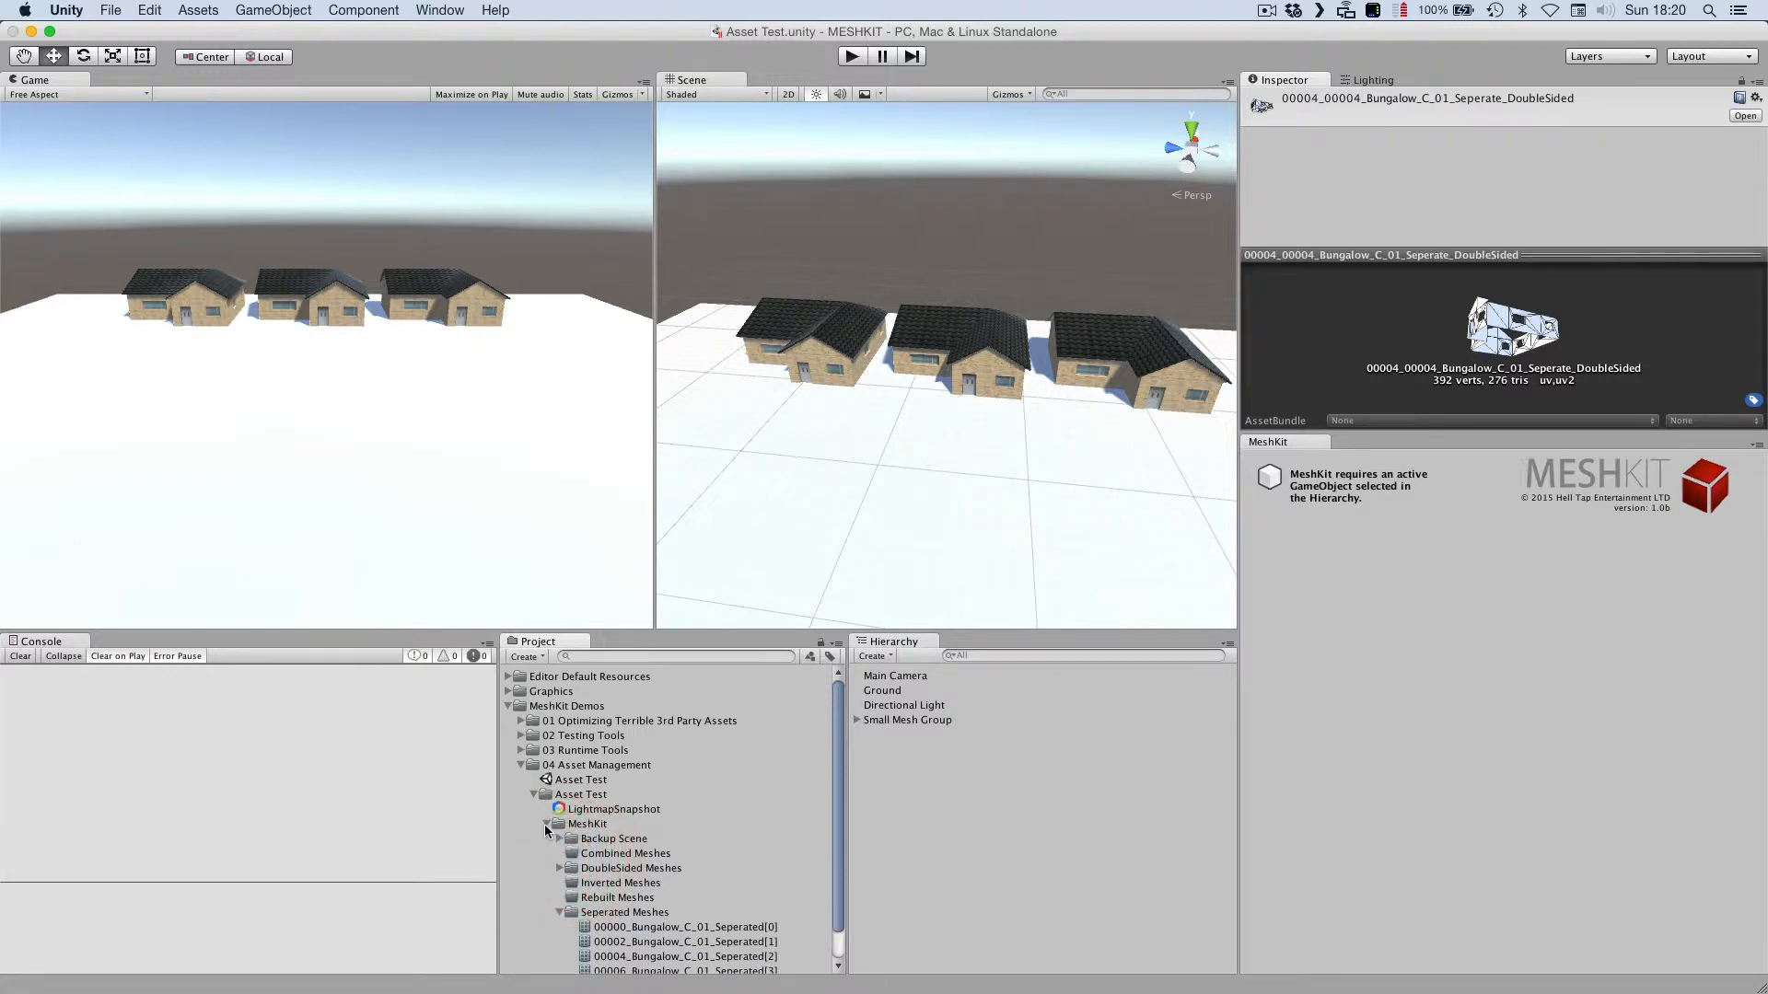
{"action": "left_click", "coordinate": [547, 824]}
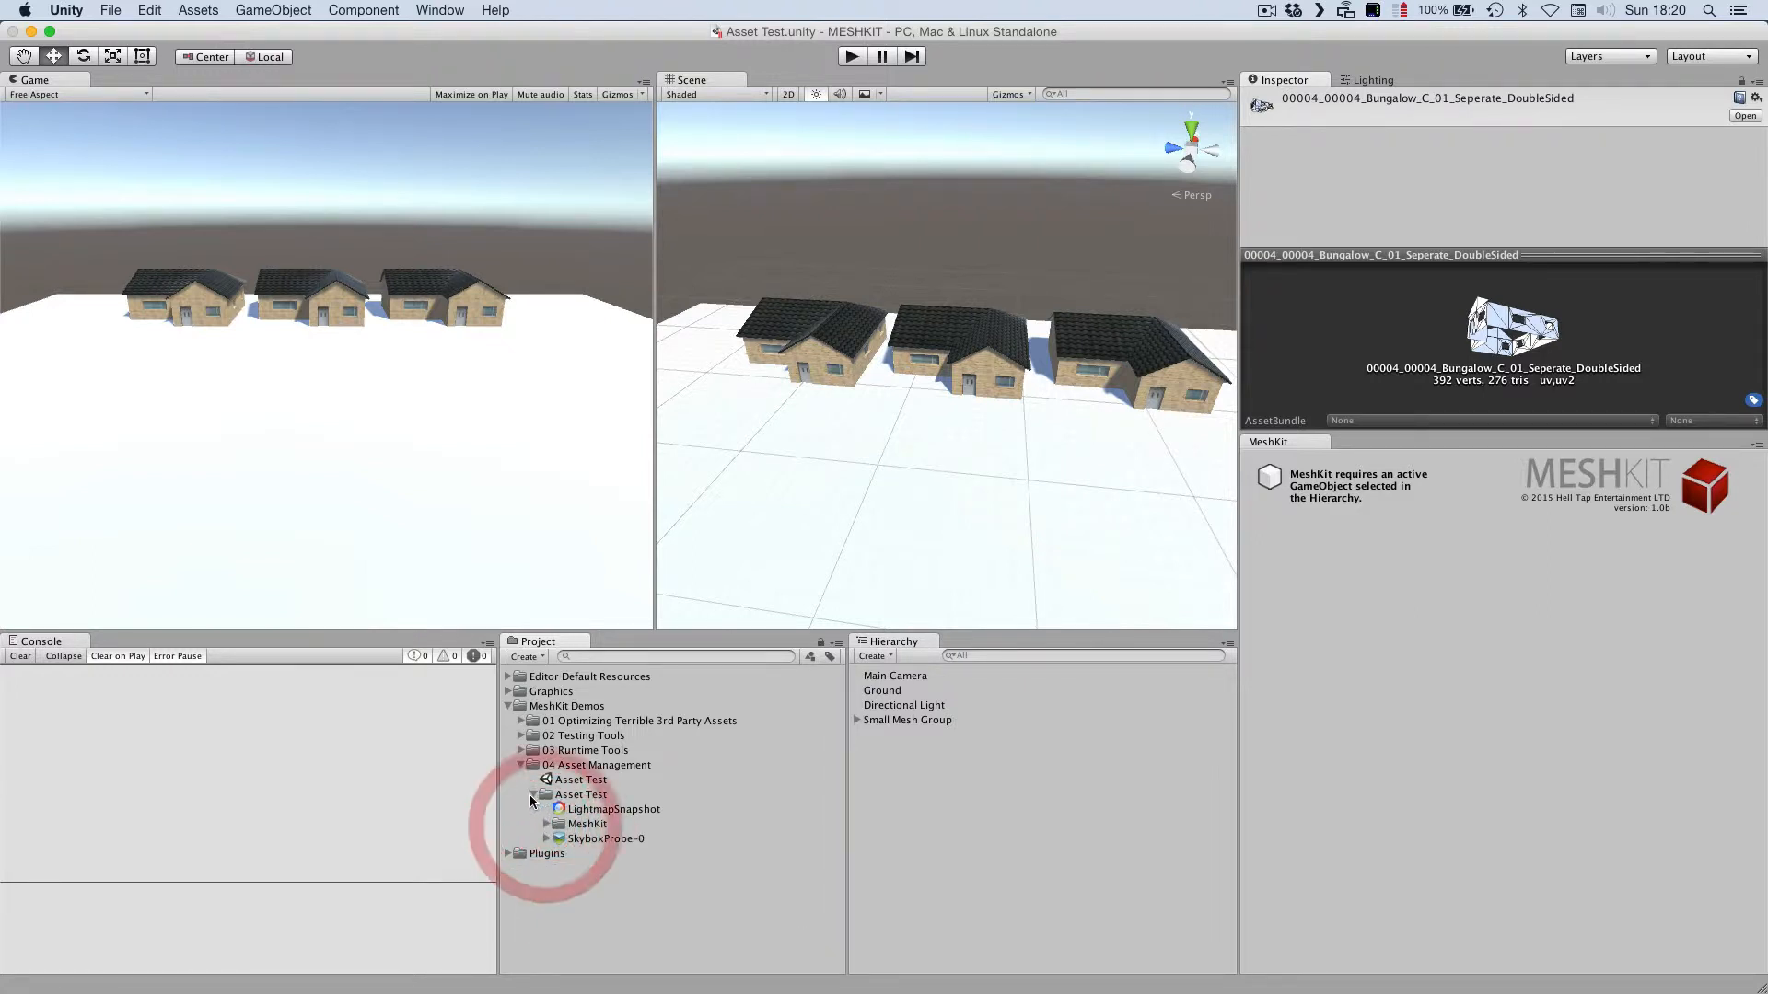
{"action": "left_click", "coordinate": [533, 795]}
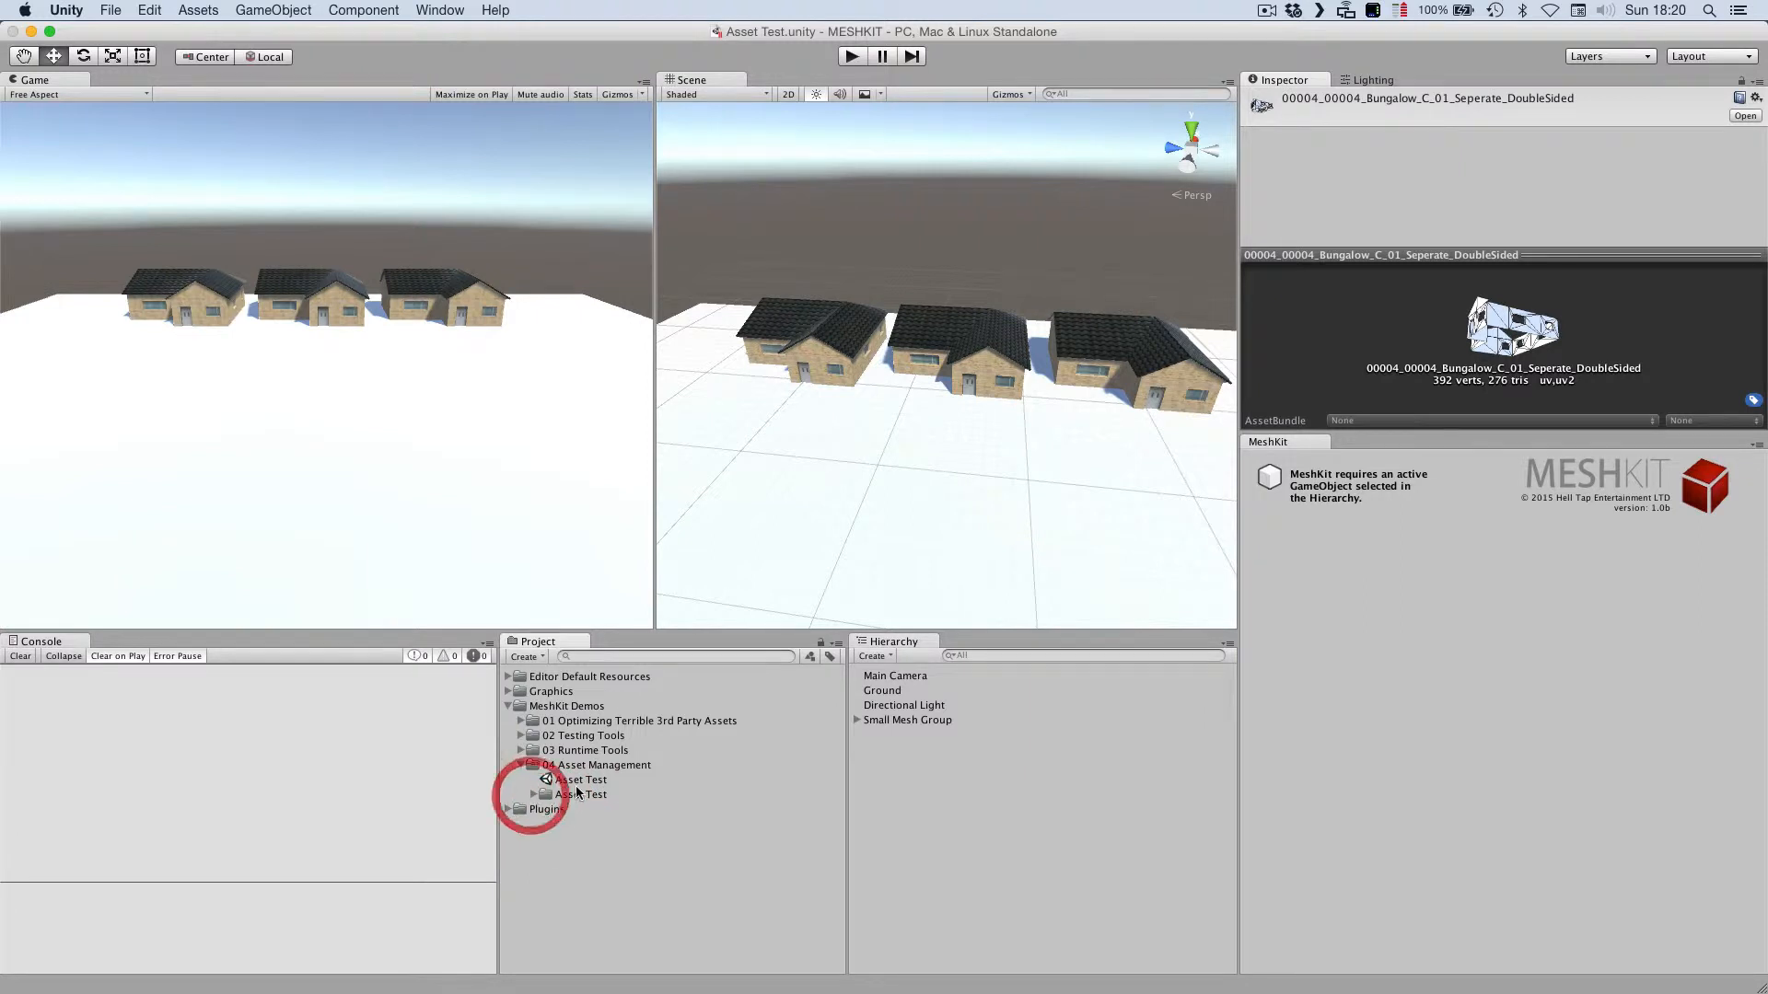
Duplicate the Asset Test scene in the 04 Asset Management folder and open the duplicate.
{"action": "left_click", "coordinate": [601, 781]}
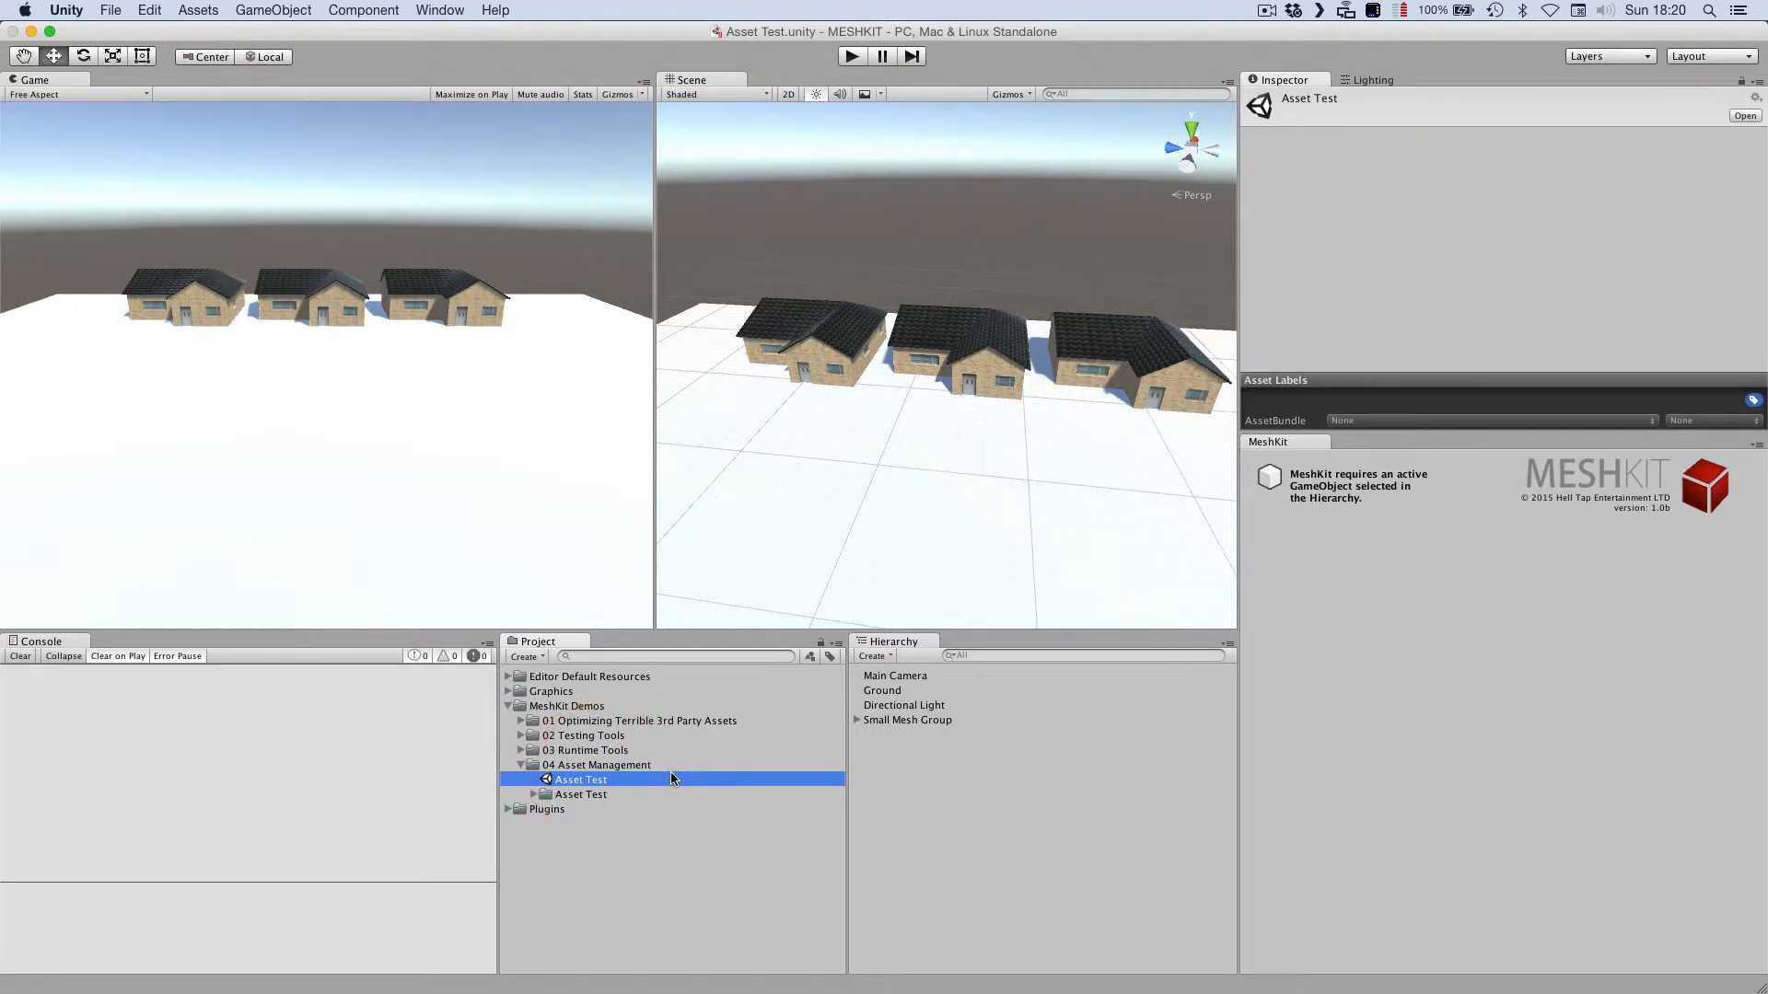
{"action": "key", "text": "super+d"}
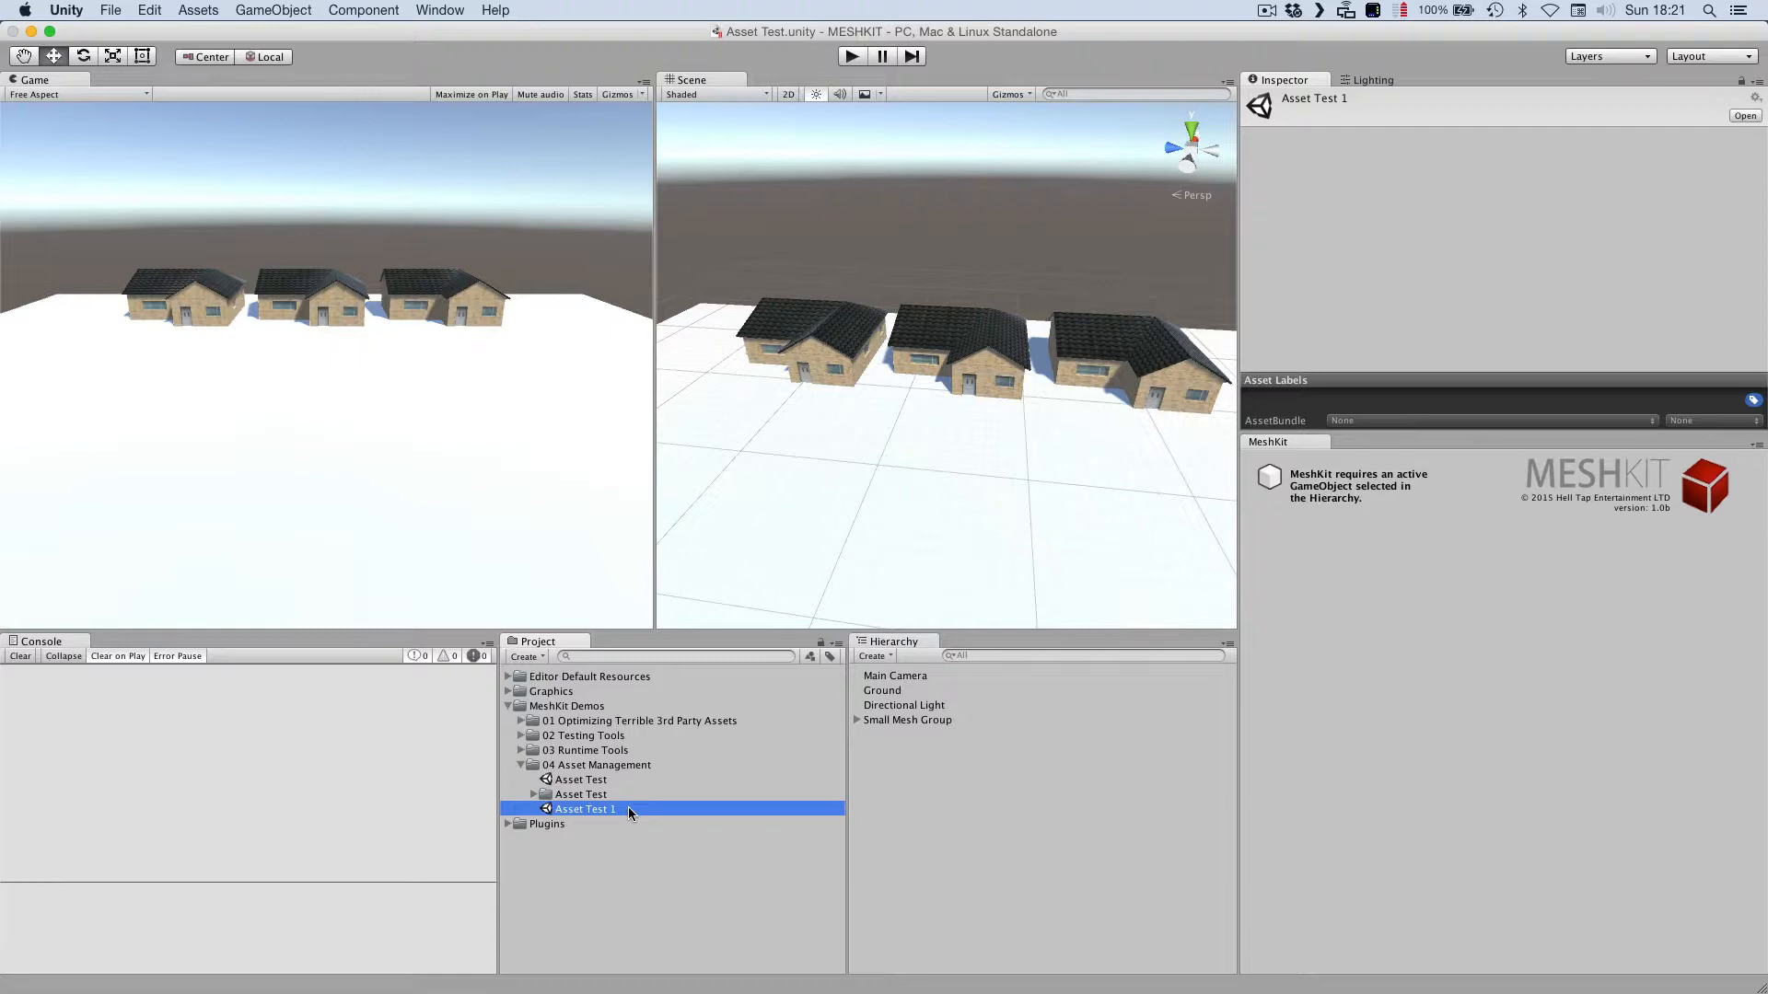
{"action": "double_click", "coordinate": [630, 811]}
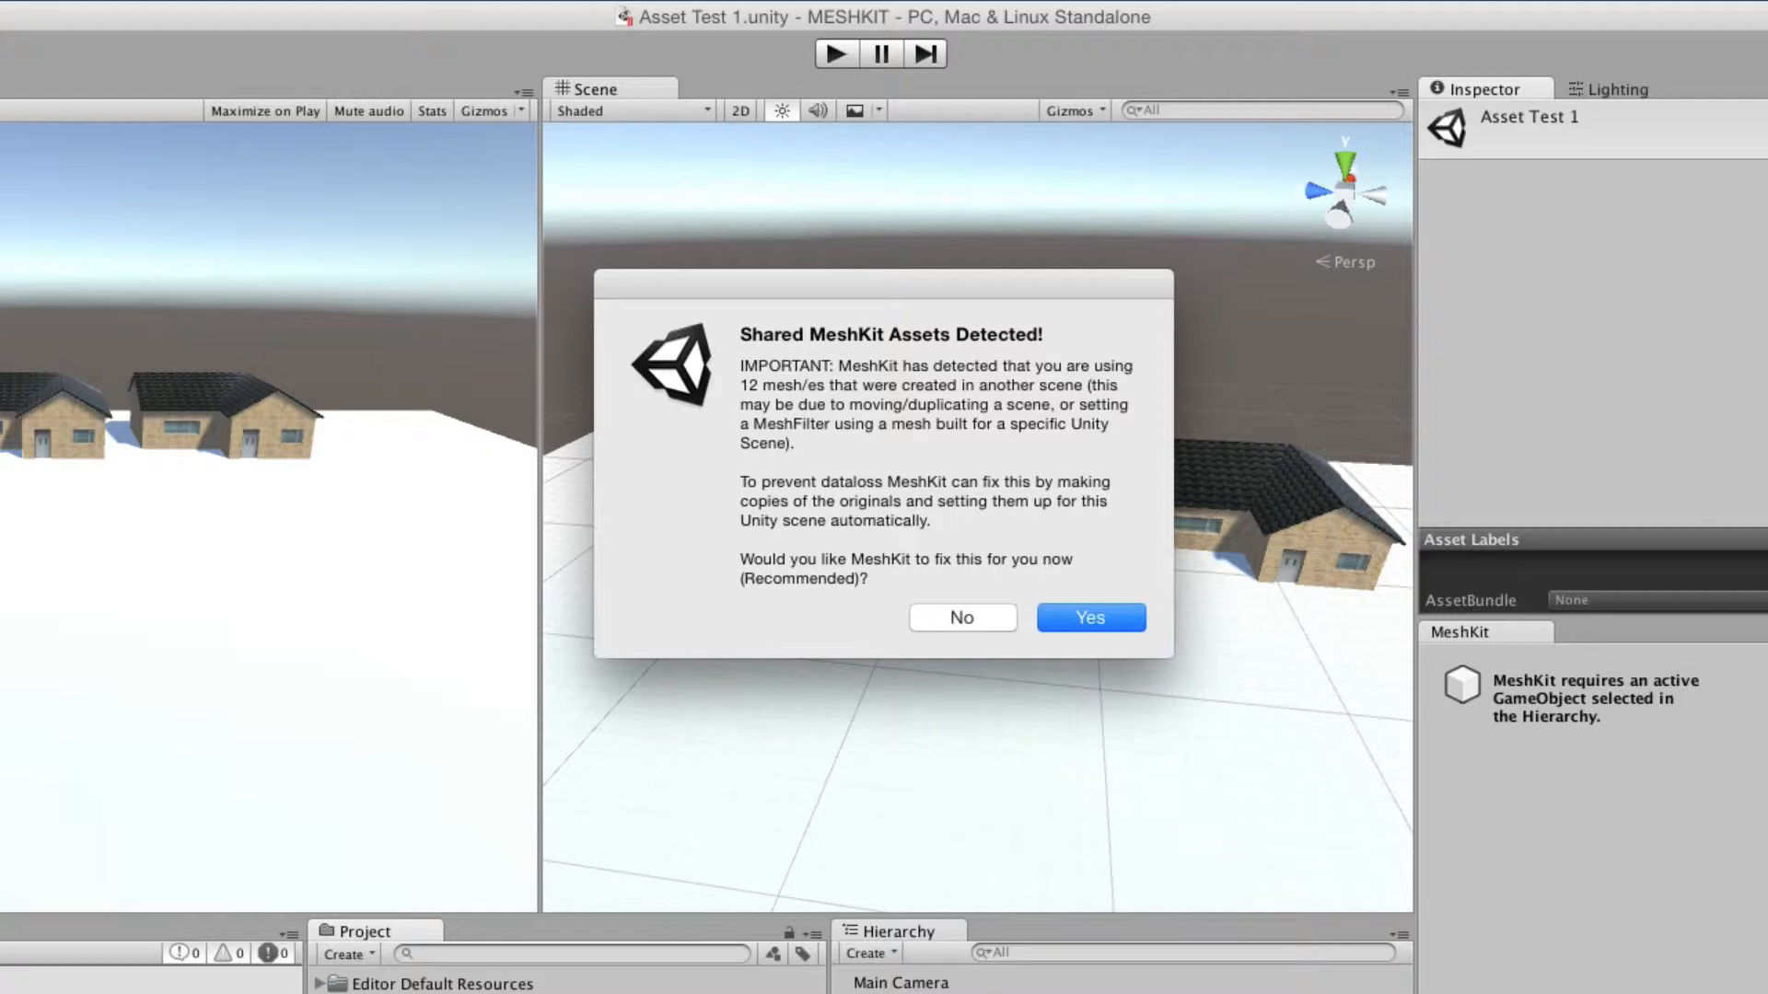
Let MeshKit copy the shared meshes for the duplicated scene, with a backup of the scene made first.
{"action": "left_click", "coordinate": [1118, 618]}
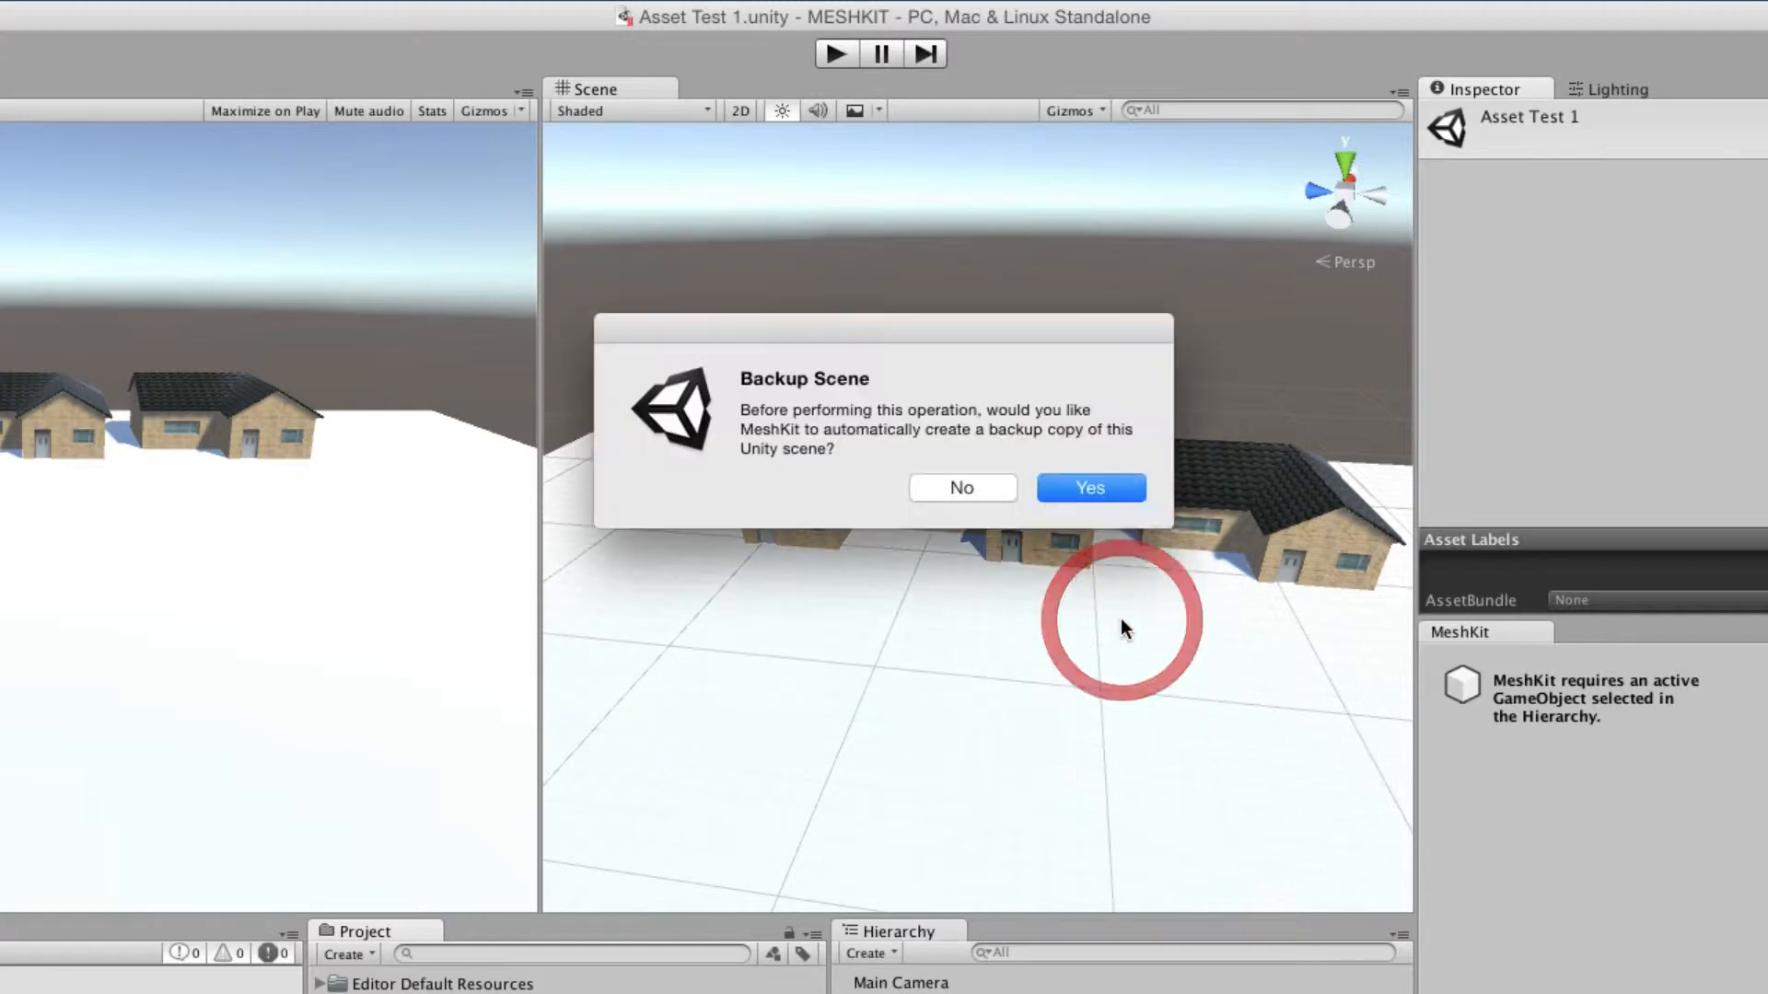
{"action": "left_click", "coordinate": [1103, 494]}
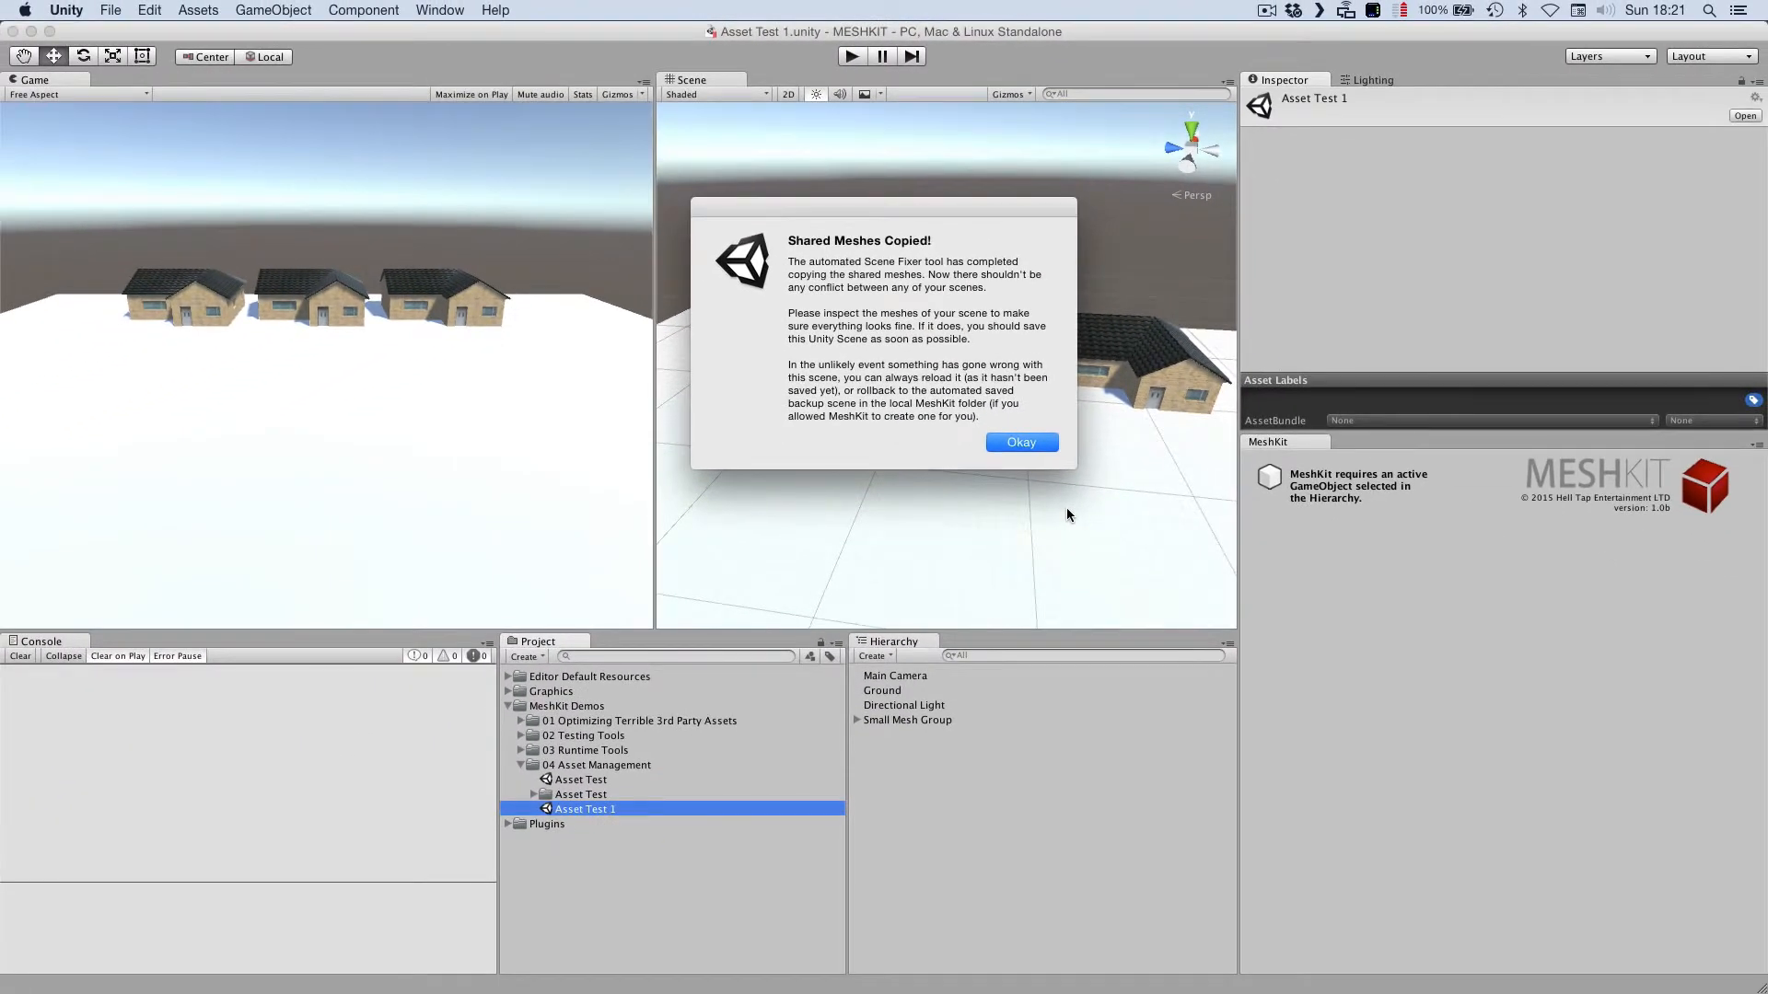
{"action": "left_click", "coordinate": [1020, 443]}
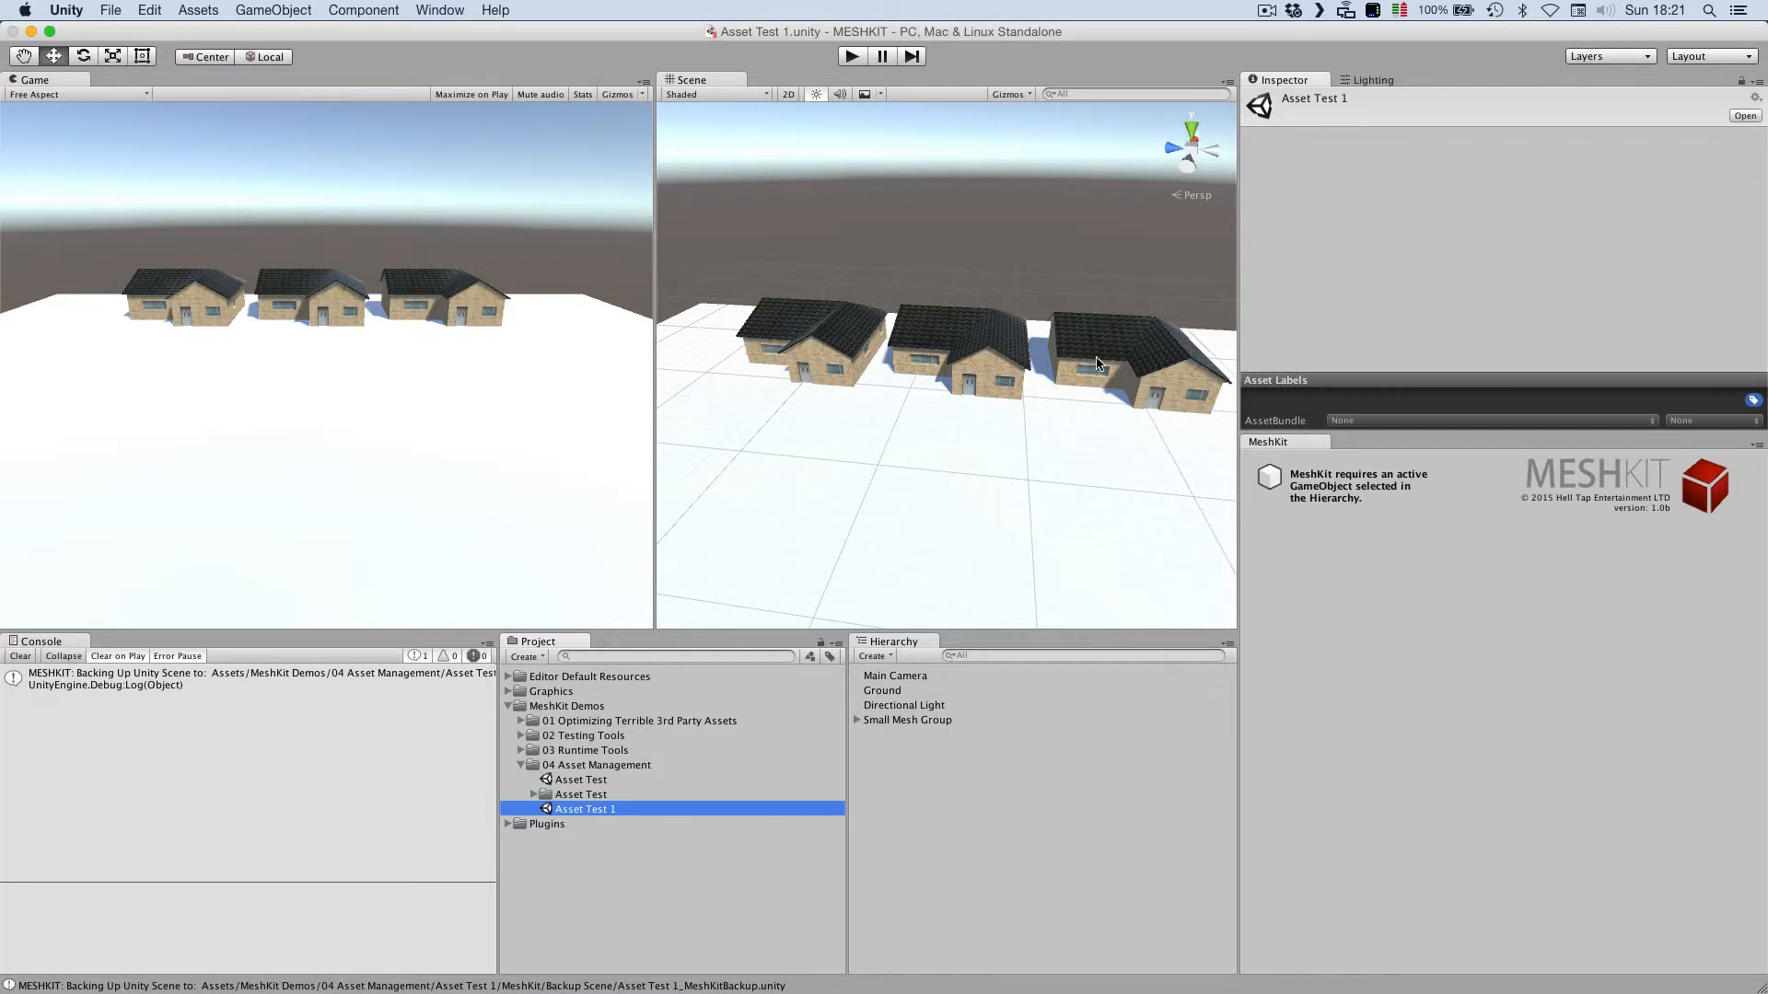
Select the middle bungalow's roof, view it up close, and locate its Mesh Filter's mesh asset in the project folders.
{"action": "key", "text": "alt"}
{"action": "left_click", "coordinate": [990, 322]}
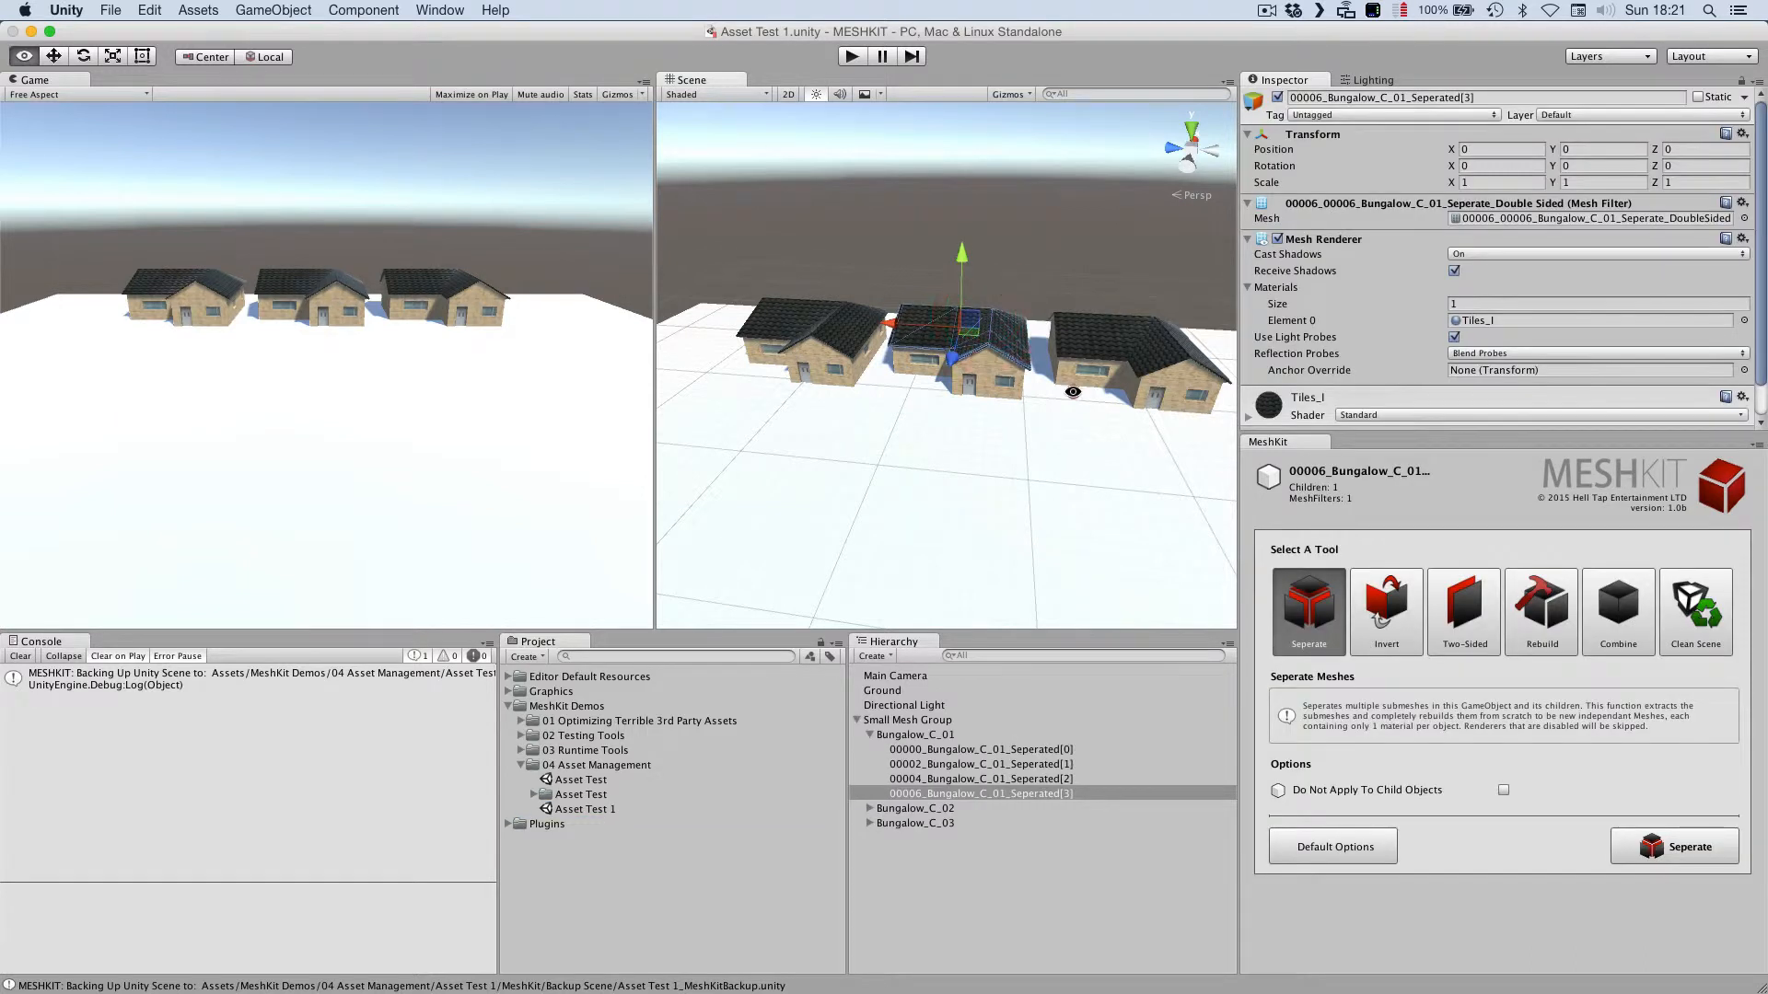
{"action": "left_click_drag", "start_coordinate": [1008, 387], "coordinate": [1045, 406], "text": "alt"}
{"action": "scroll", "coordinate": [1046, 406], "scroll_direction": "up", "scroll_amount": 2}
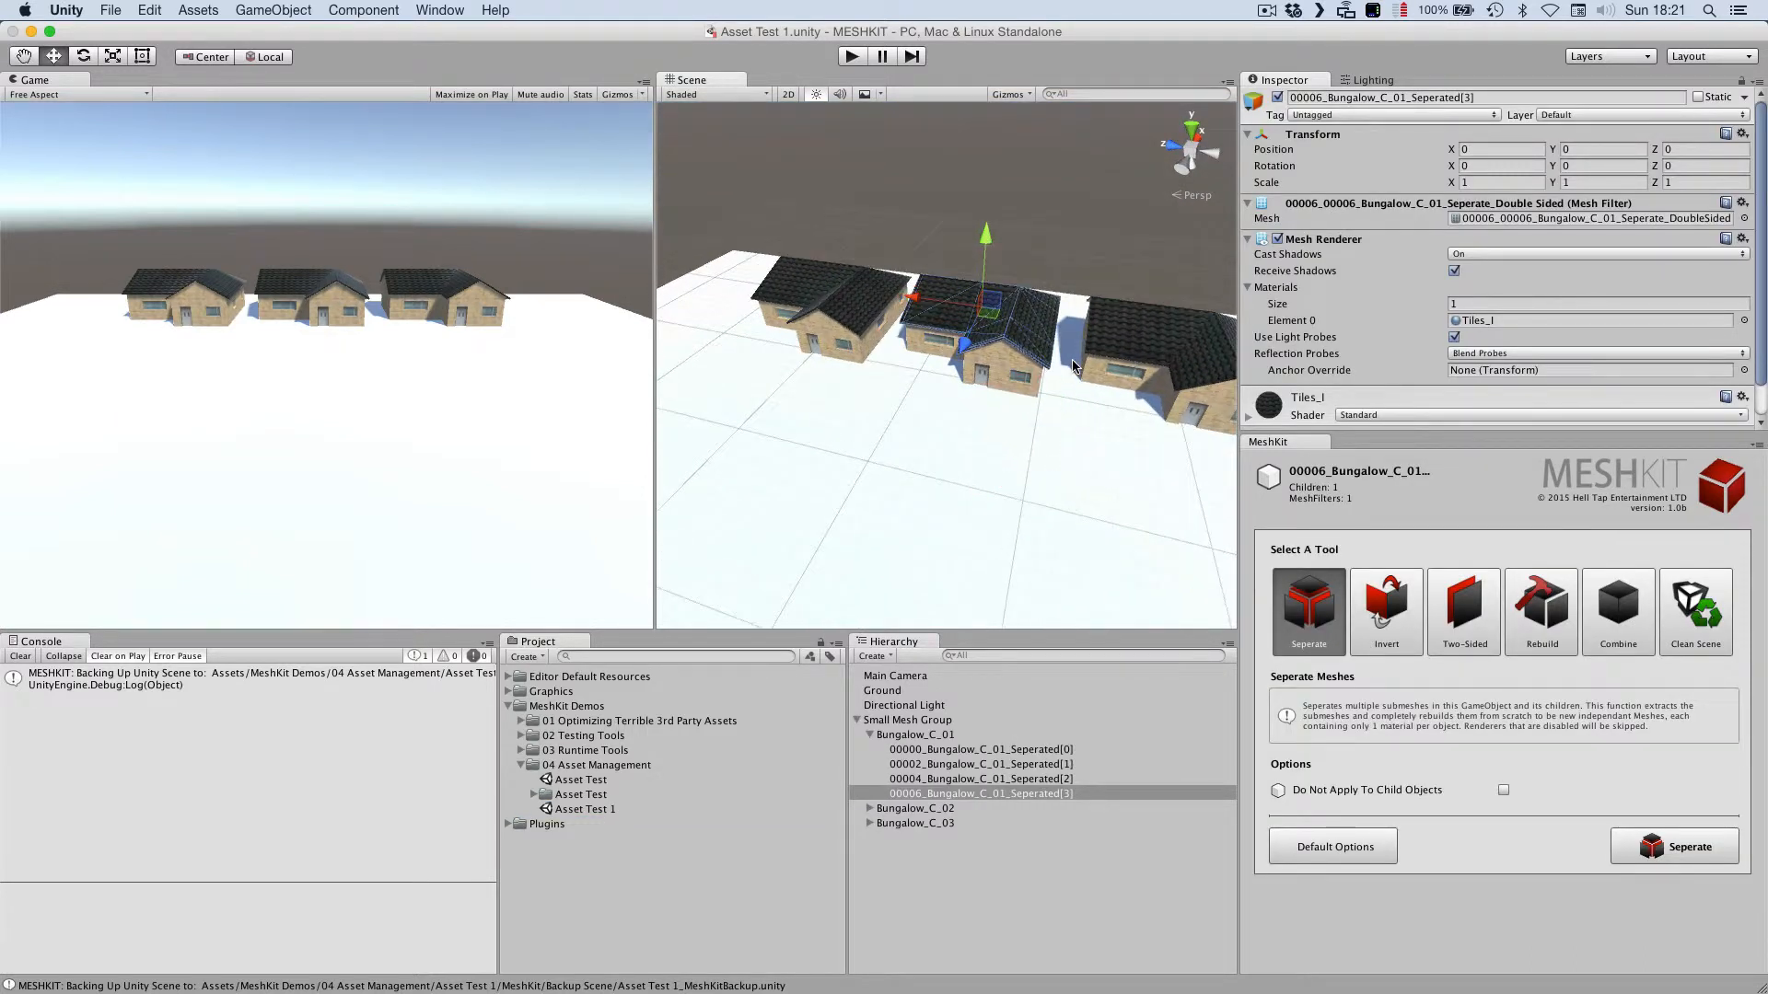
{"action": "middle_click_drag", "start_coordinate": [1066, 368], "coordinate": [988, 447]}
{"action": "scroll", "coordinate": [989, 446], "scroll_direction": "up", "scroll_amount": 3}
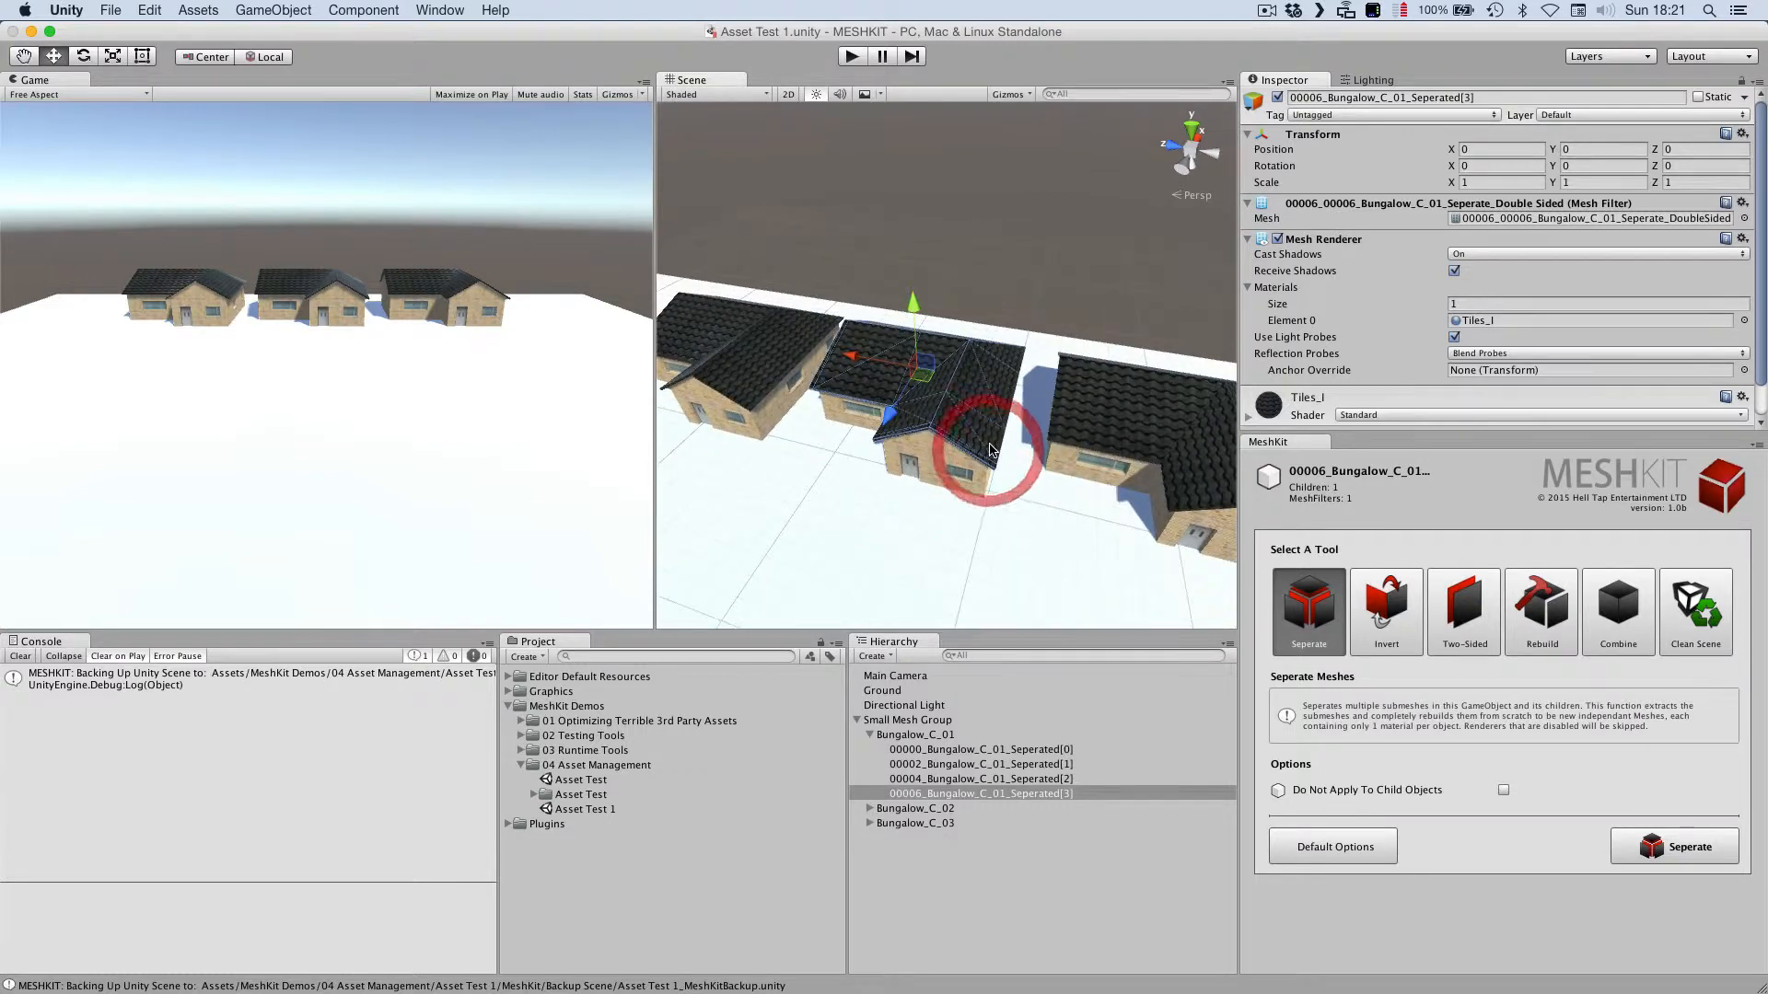
{"action": "left_click_drag", "start_coordinate": [990, 444], "coordinate": [1011, 365], "text": "alt"}
{"action": "middle_click_drag", "start_coordinate": [1030, 429], "coordinate": [1094, 303]}
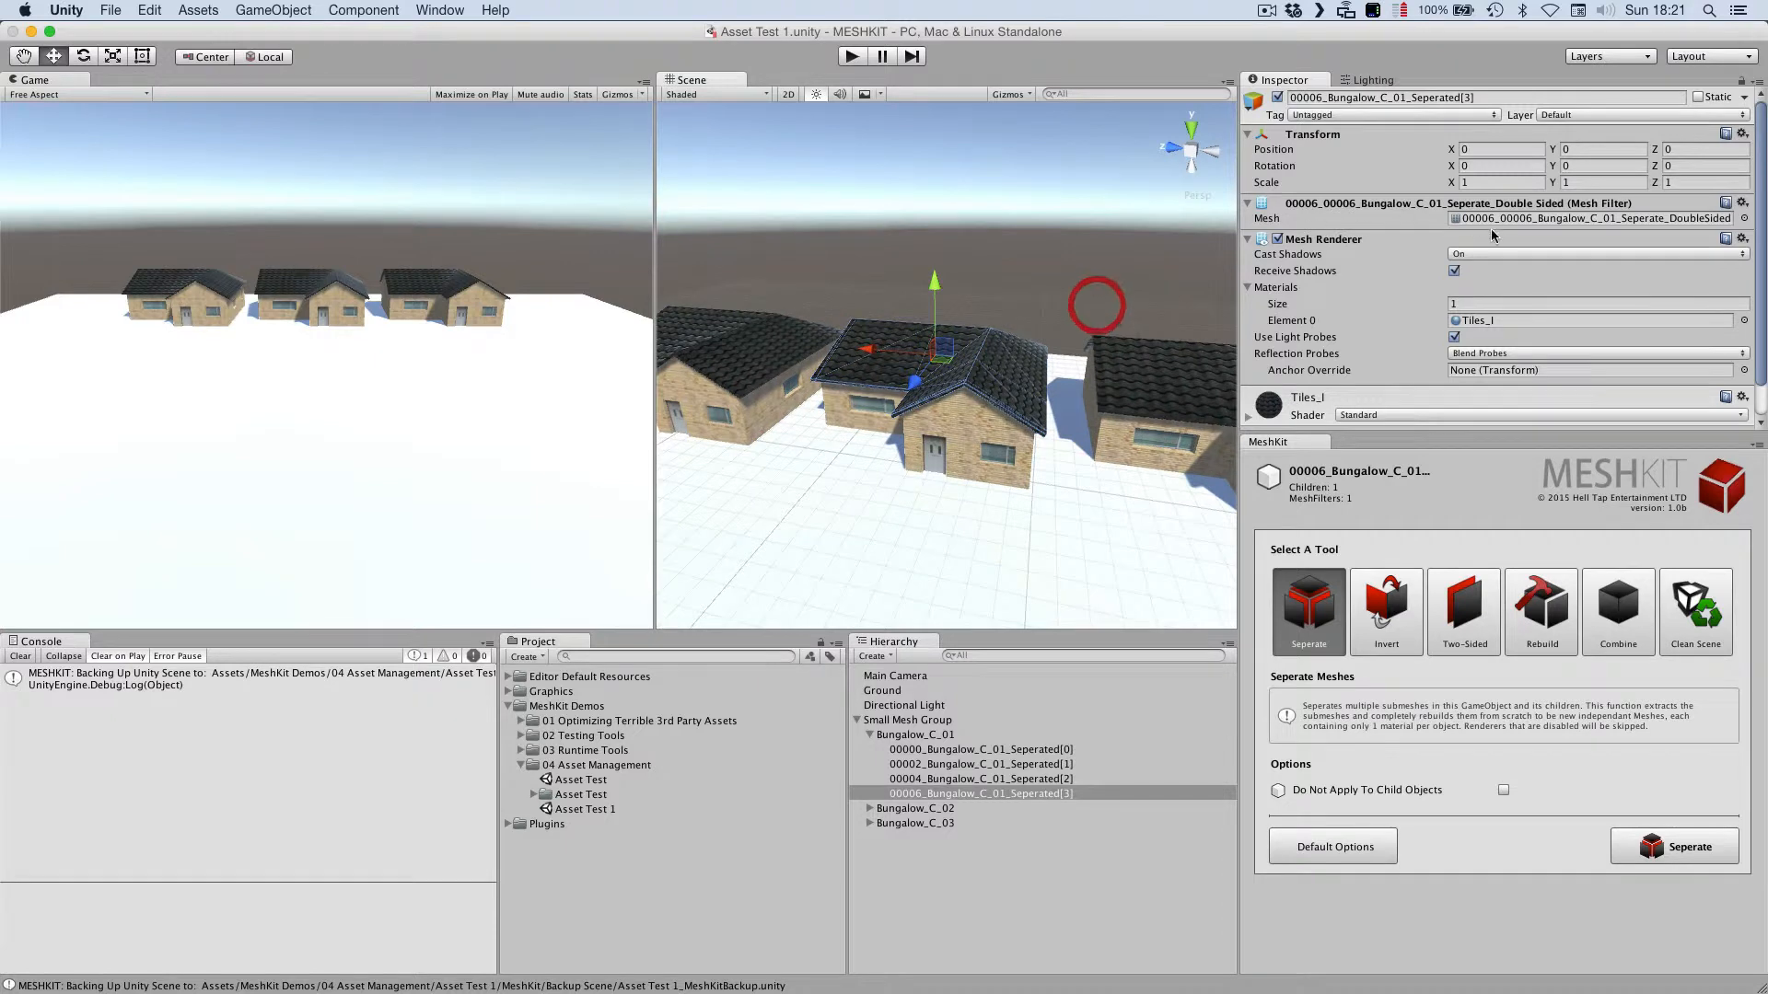
{"action": "left_click", "coordinate": [1519, 219]}
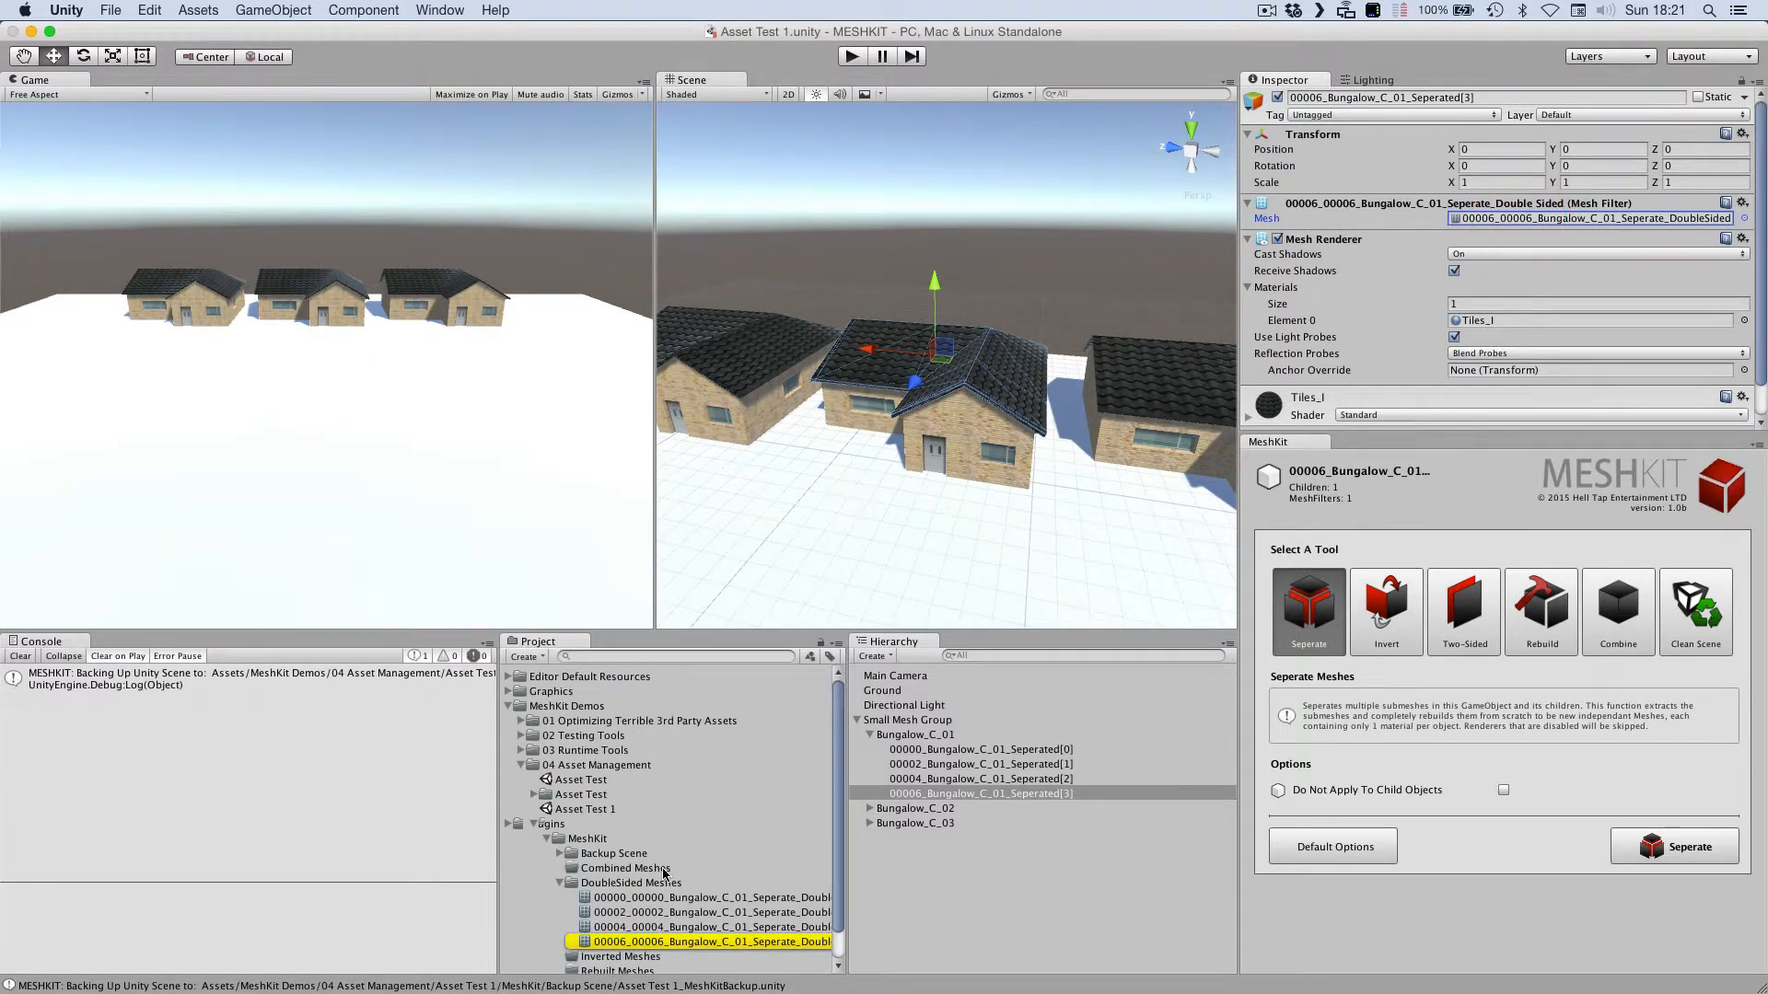
{"action": "scroll", "coordinate": [663, 874], "scroll_direction": "down", "scroll_amount": 3}
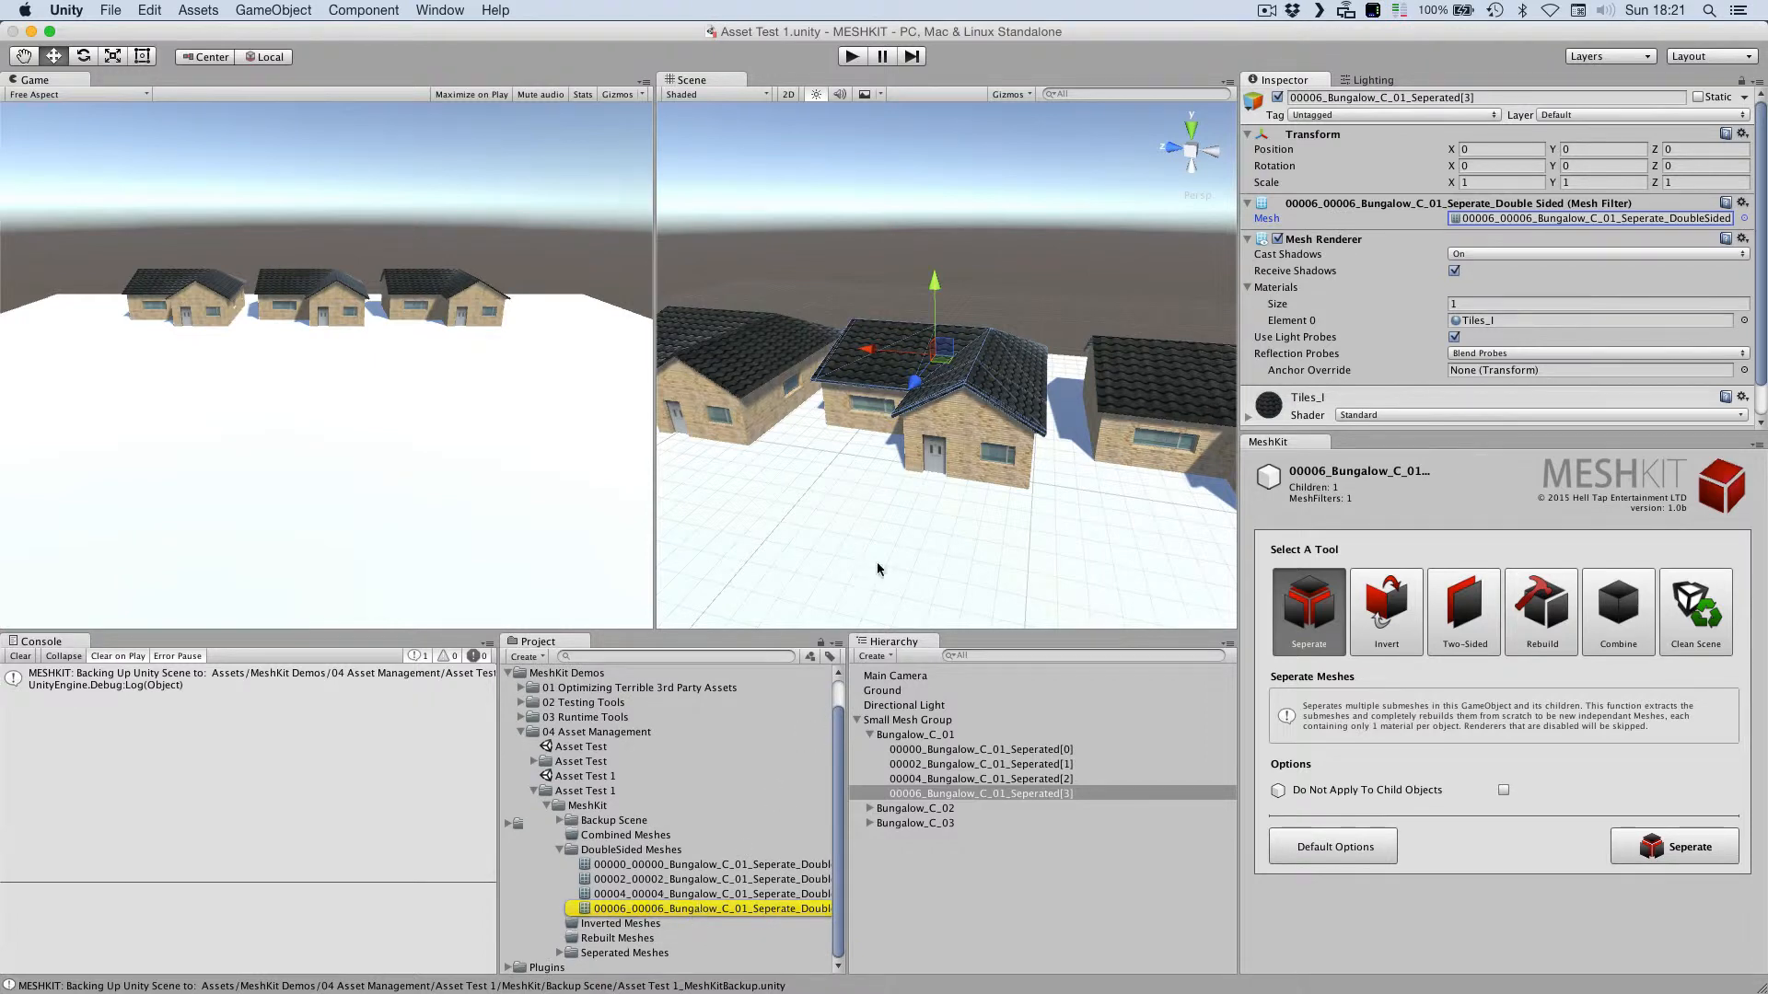
Select the middle bungalow's brick walls and locate their Mesh Filter's mesh asset in the project folders.
{"action": "left_click", "coordinate": [999, 426]}
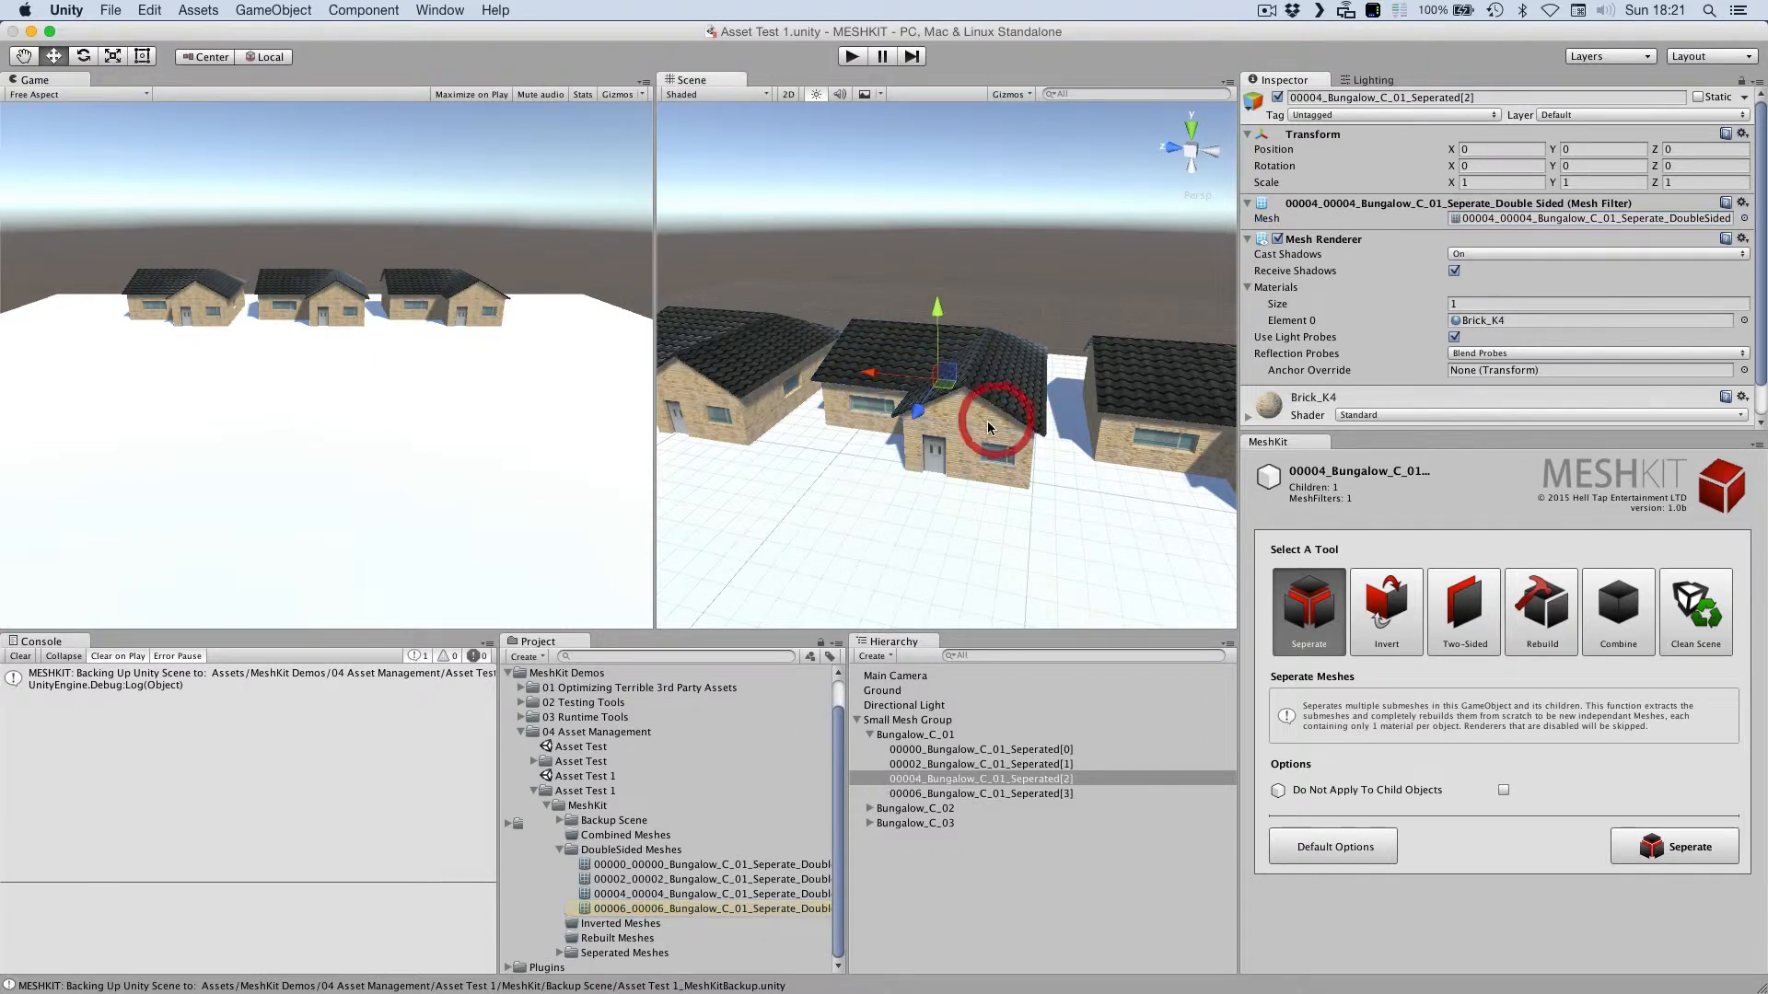
{"action": "left_click", "coordinate": [1517, 217]}
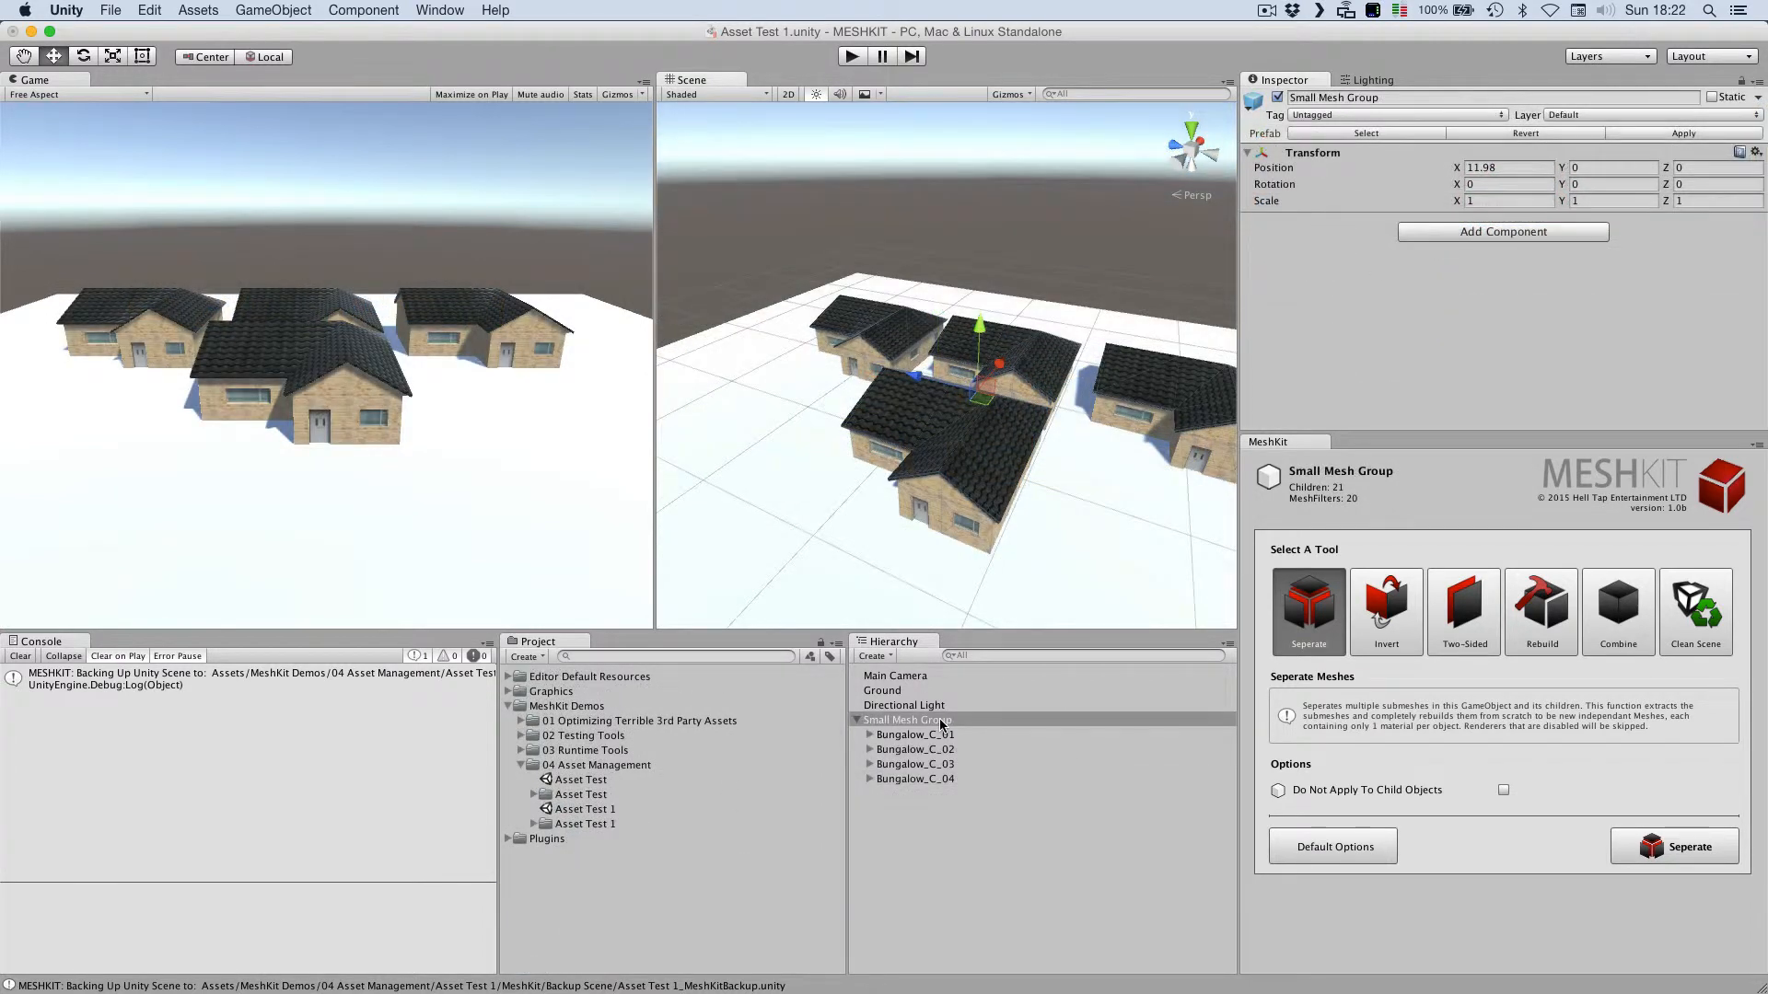
Create a prefab from the Small Mesh Group in the project's Assets folder and let MeshKit automatically fix its local meshes.
{"action": "left_click_drag", "start_coordinate": [940, 726], "coordinate": [593, 900]}
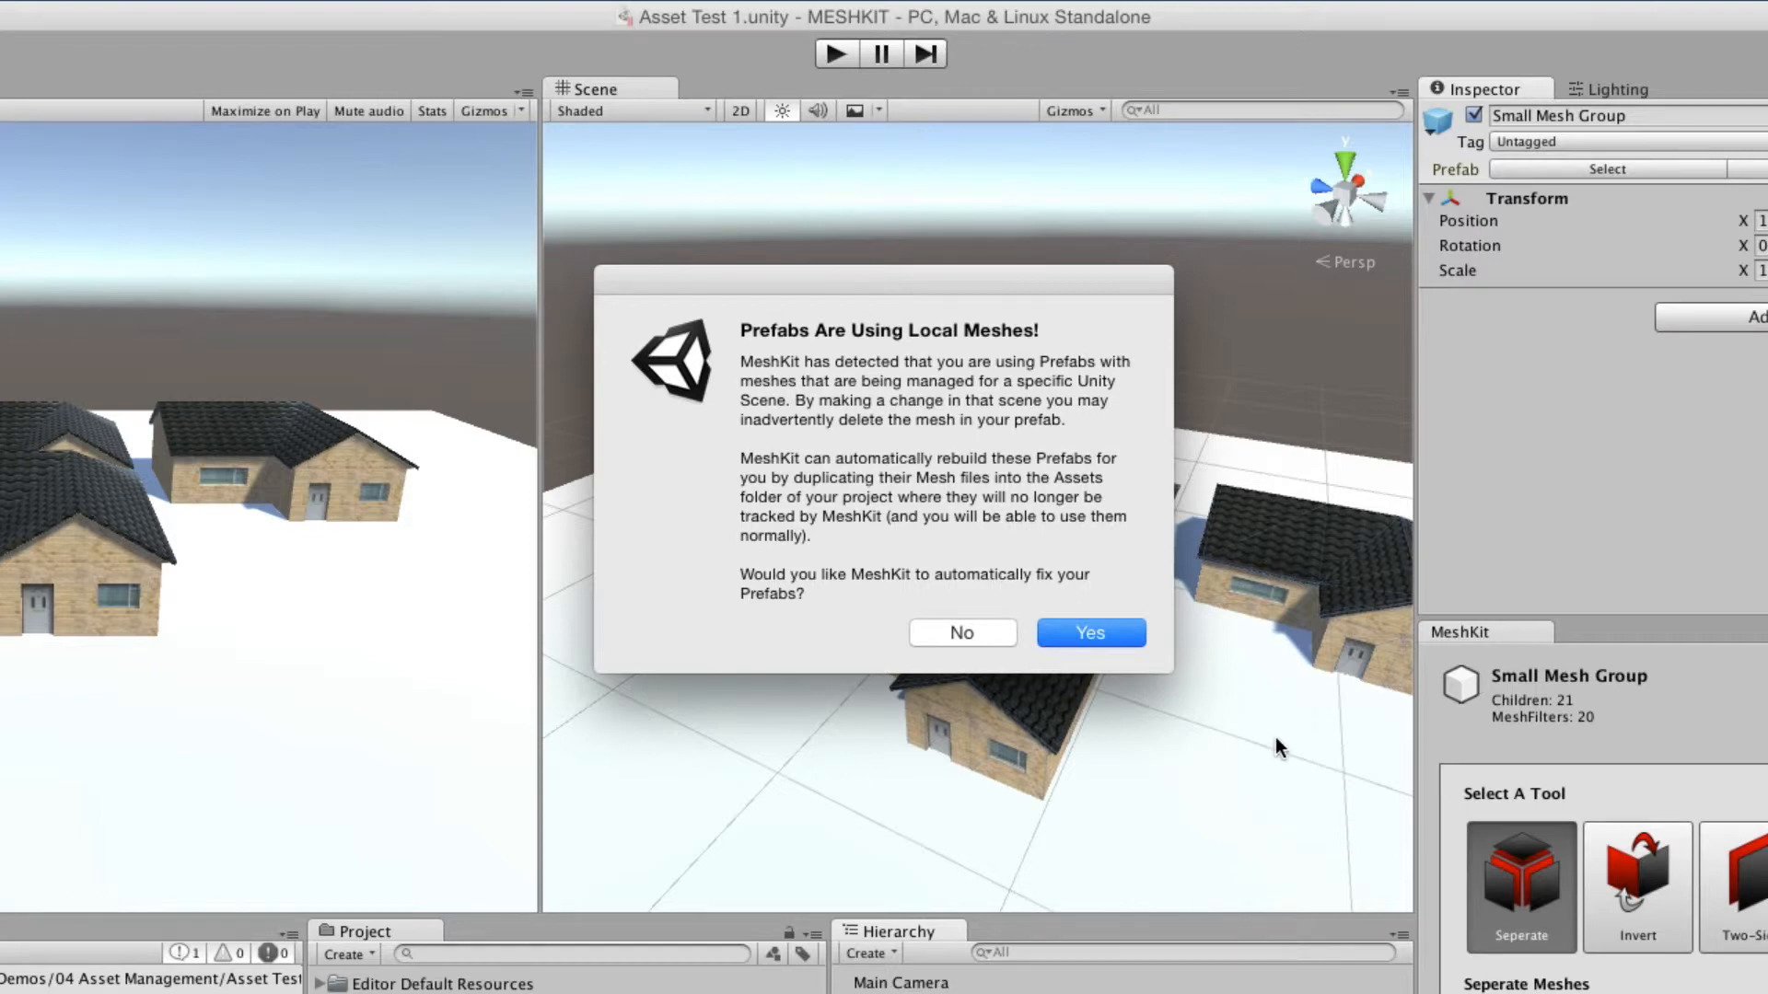
{"action": "left_click", "coordinate": [1105, 635]}
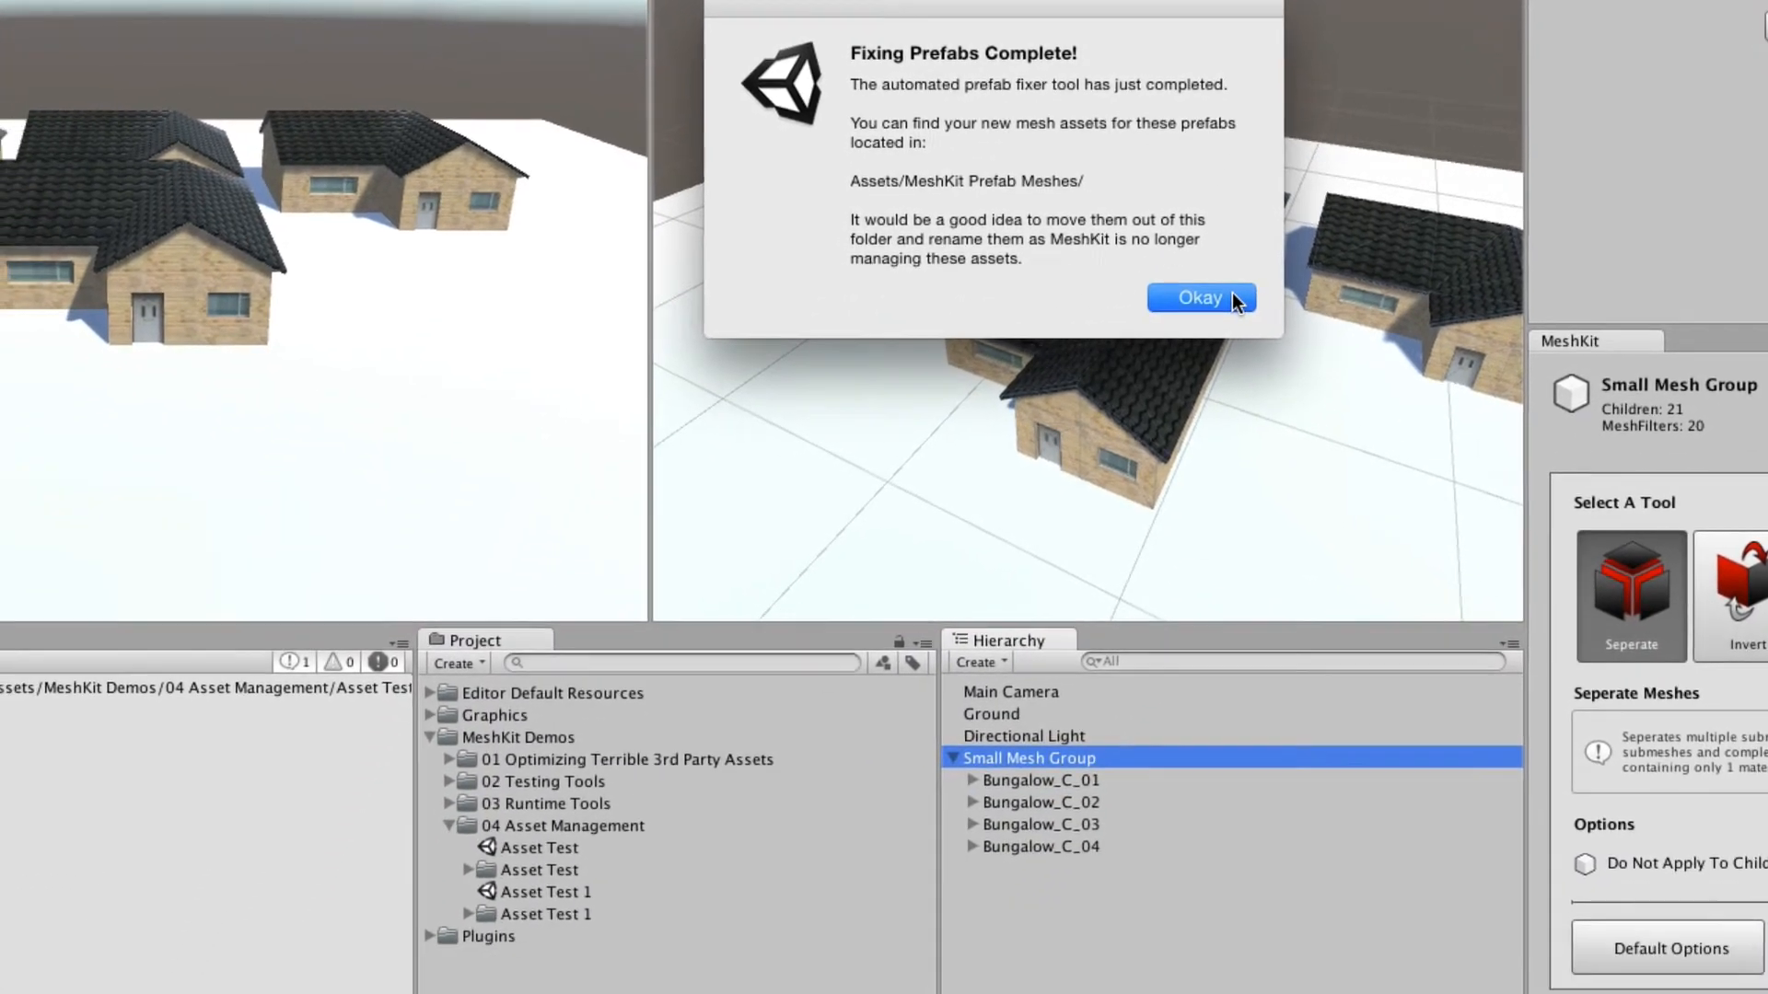
{"action": "left_click", "coordinate": [1233, 298]}
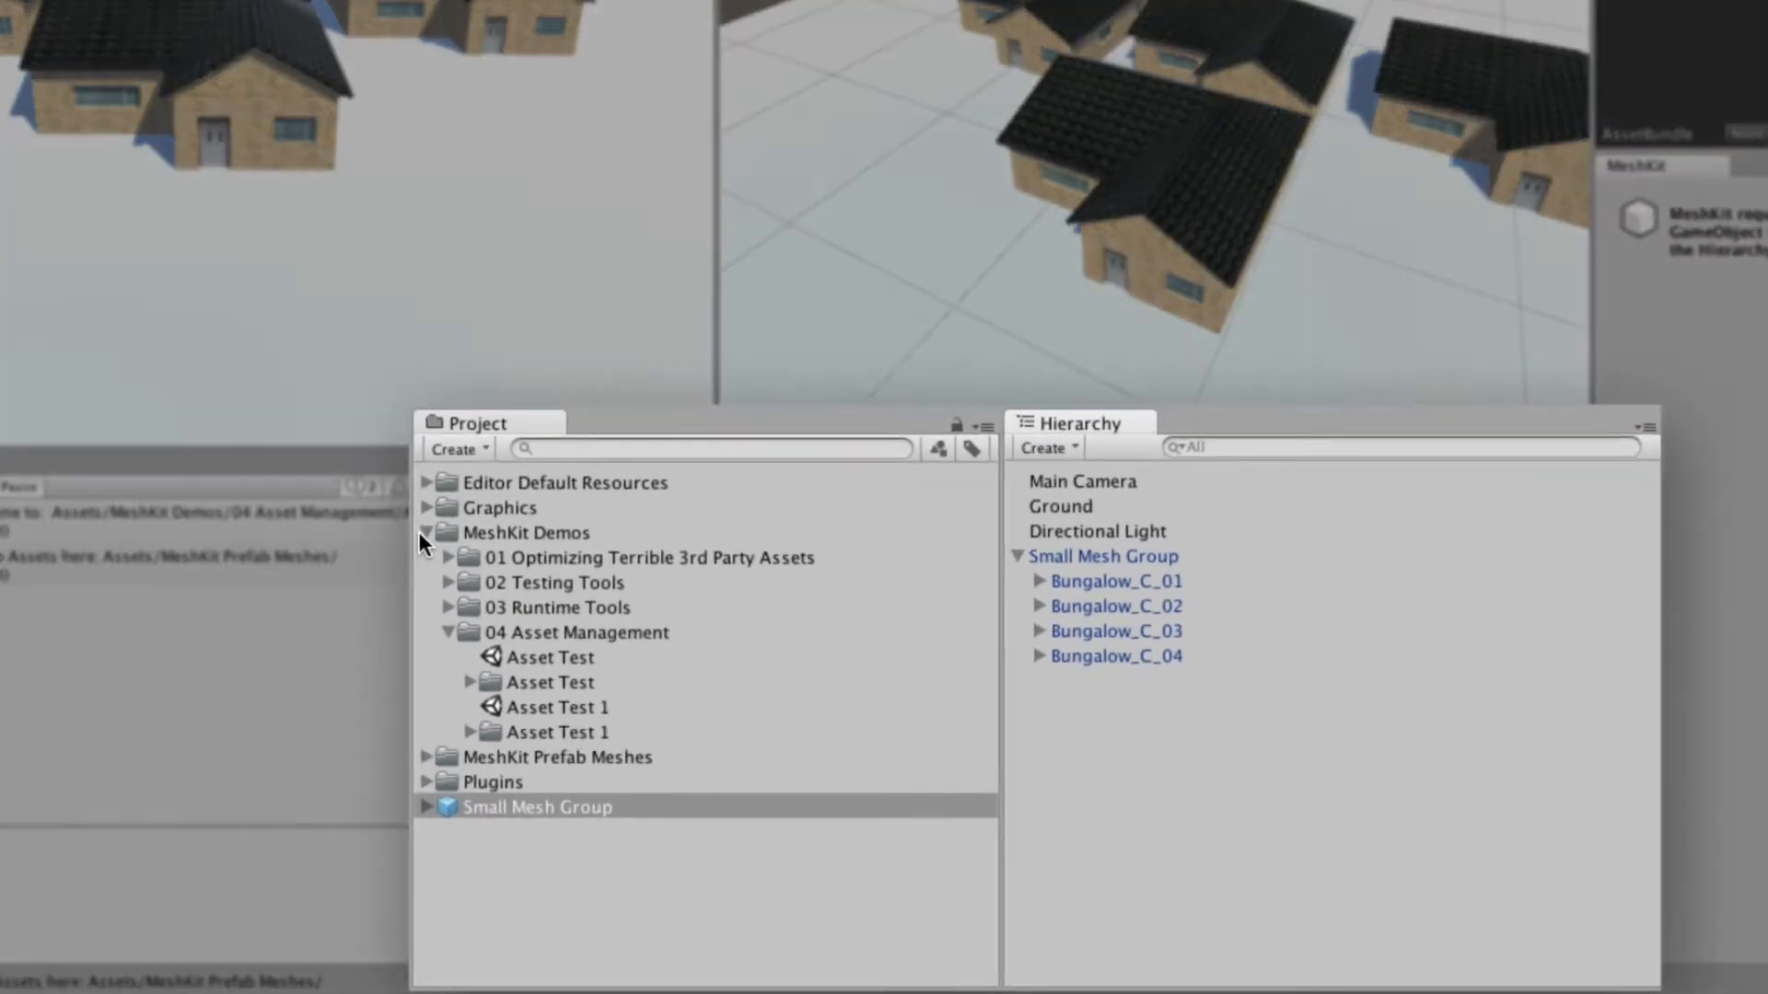
Expand the Small Mesh Group folder in MeshKit Prefab Meshes and locate the mesh asset used by Bungalow_C_04's roof.
{"action": "left_click", "coordinate": [493, 562]}
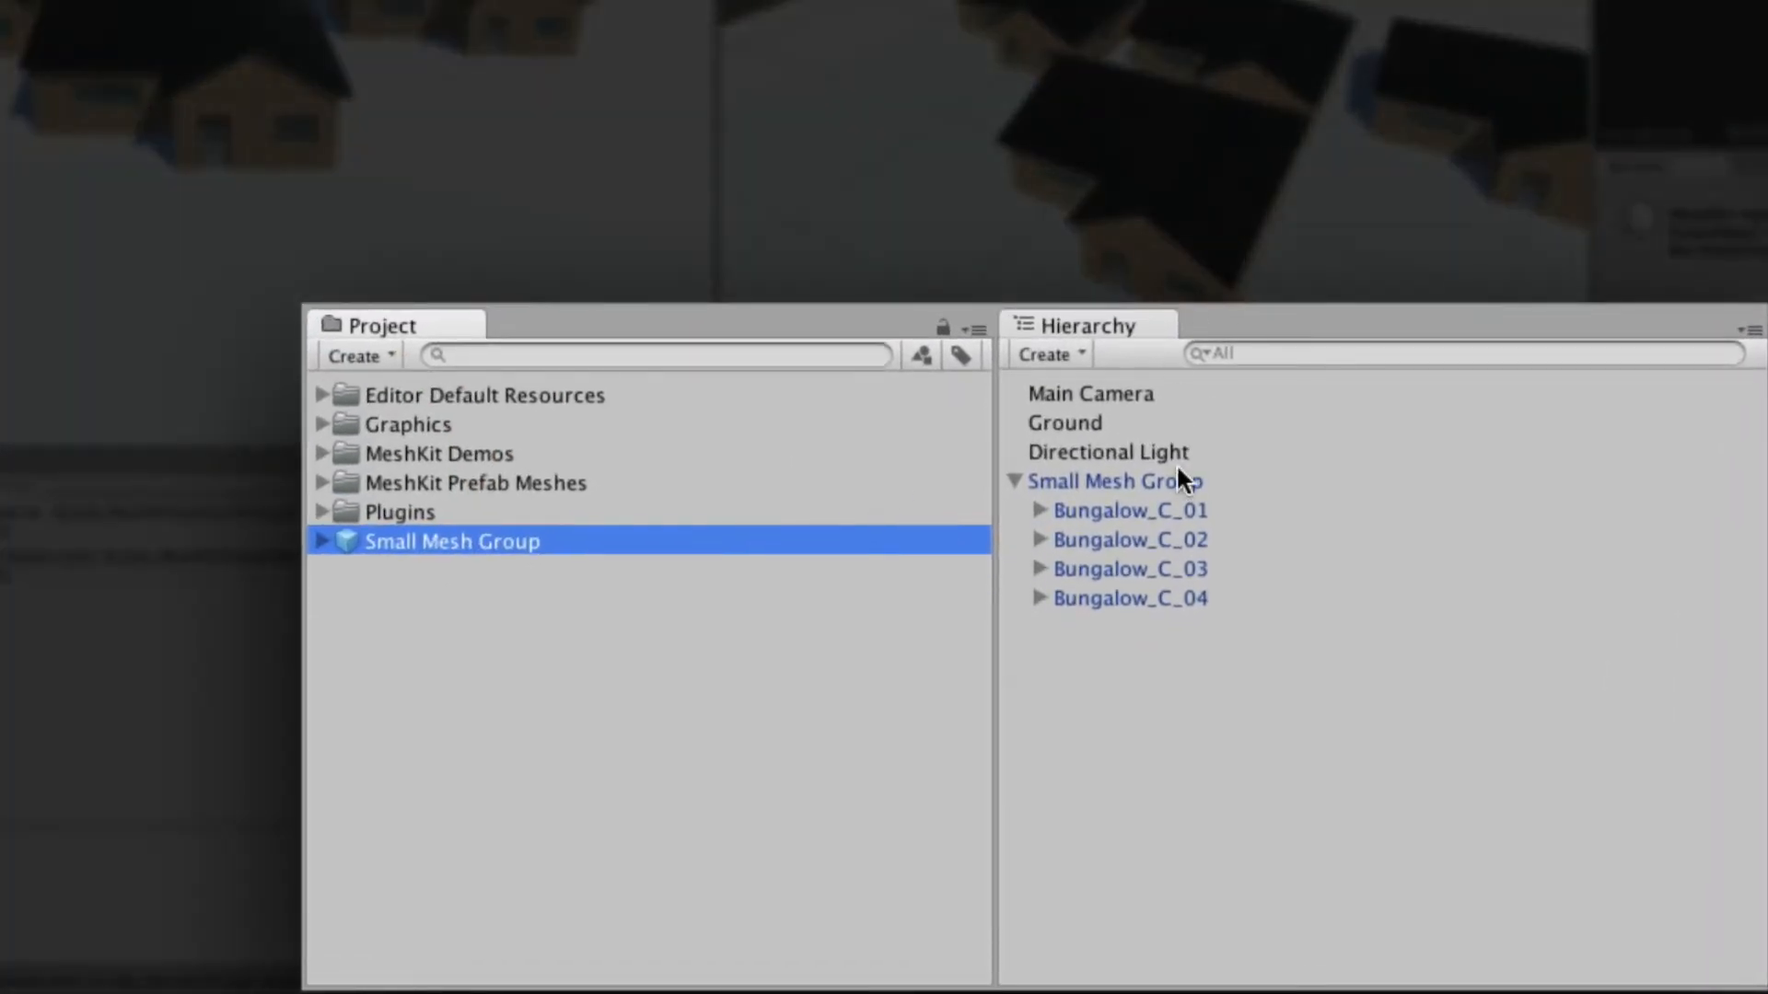
{"action": "left_click", "coordinate": [1174, 475]}
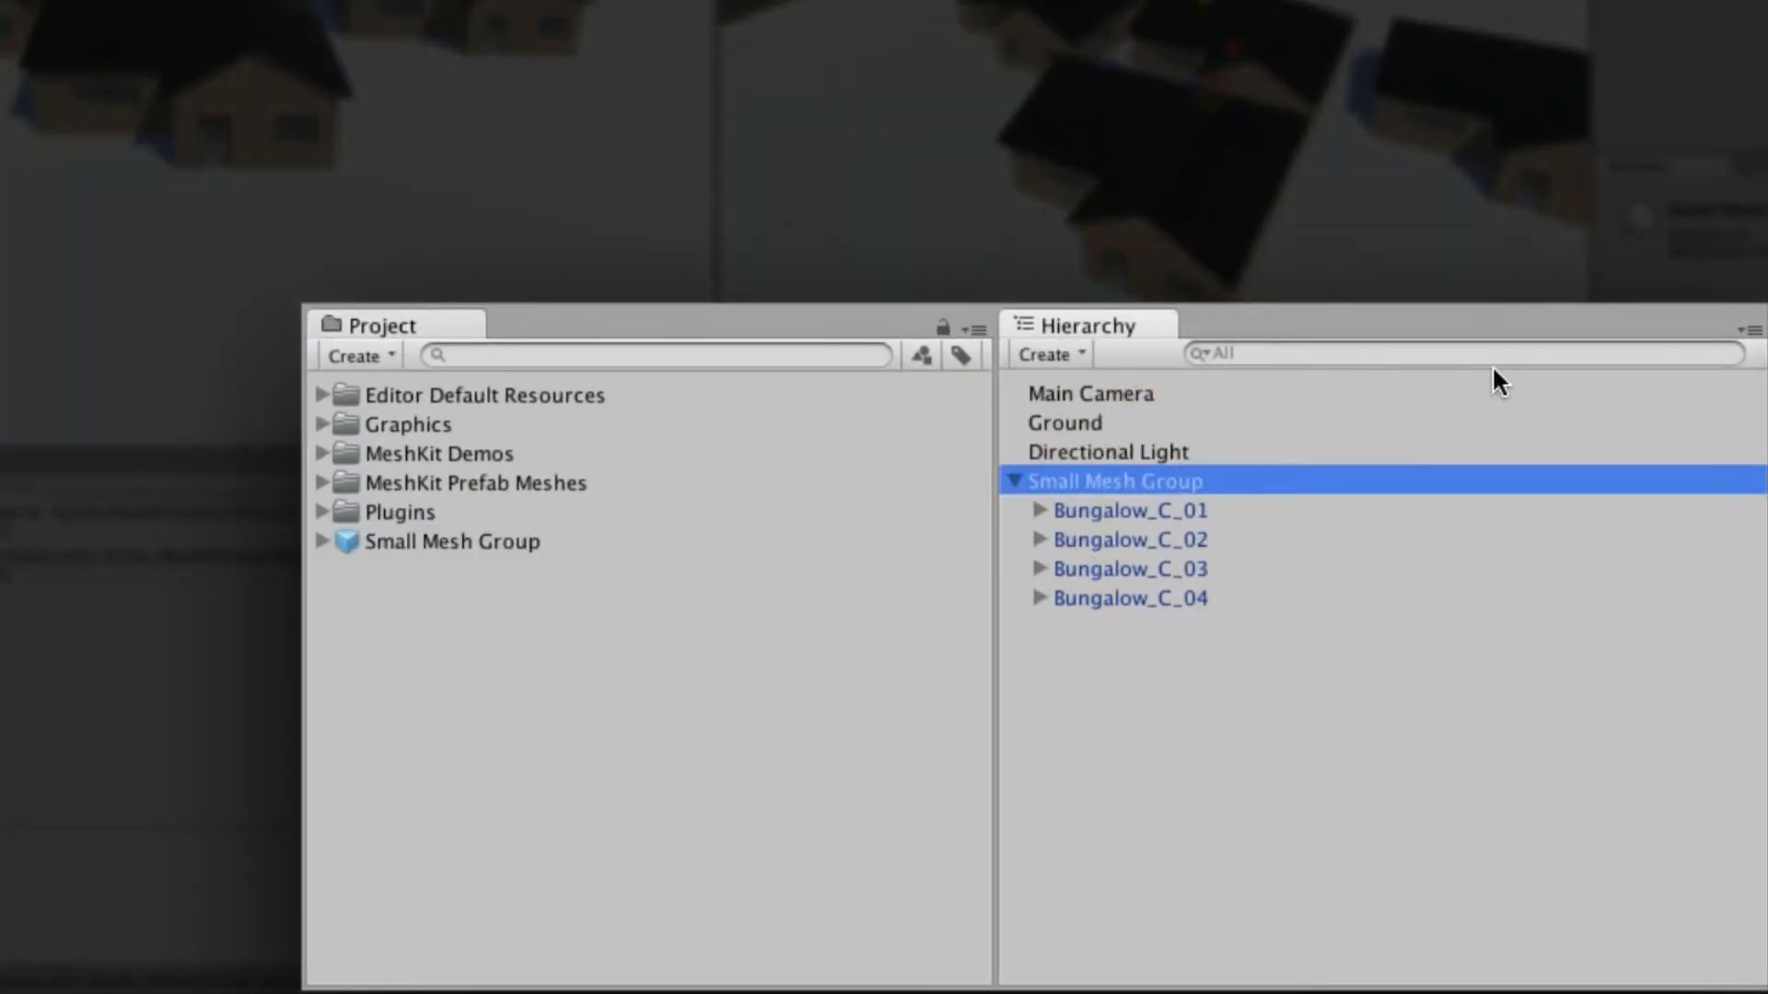
{"action": "left_click_drag", "start_coordinate": [307, 474], "coordinate": [309, 473]}
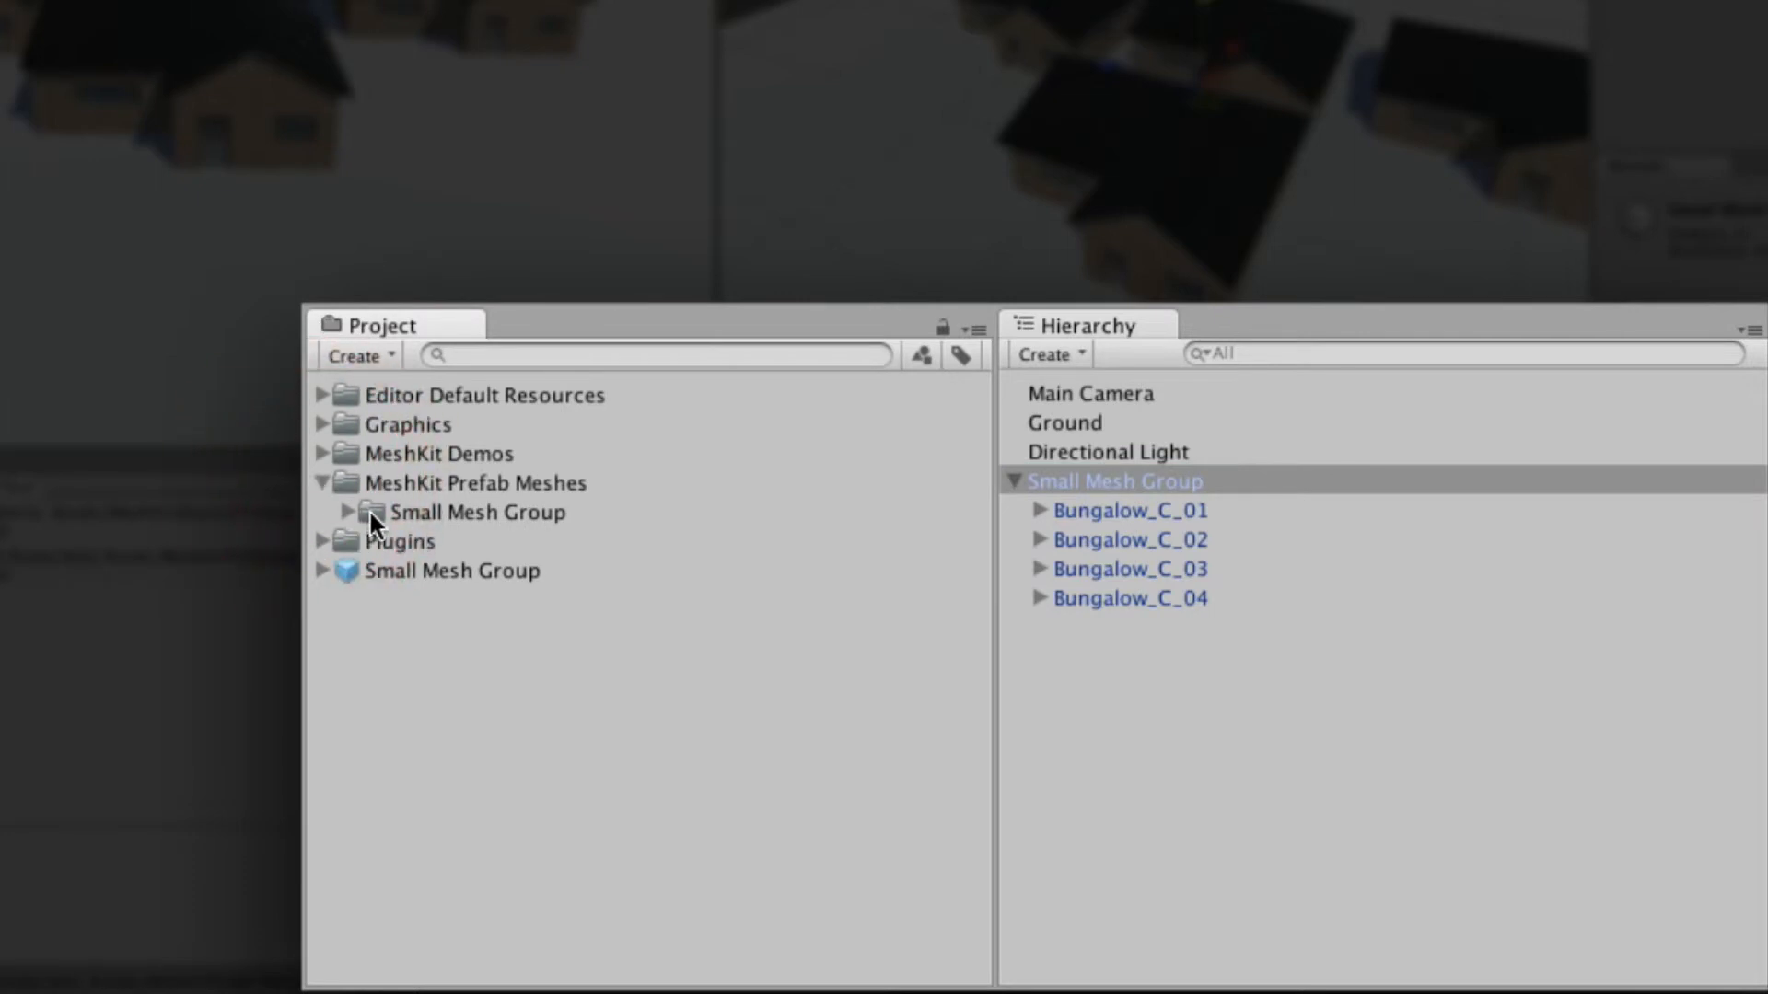
{"action": "left_click", "coordinate": [339, 510]}
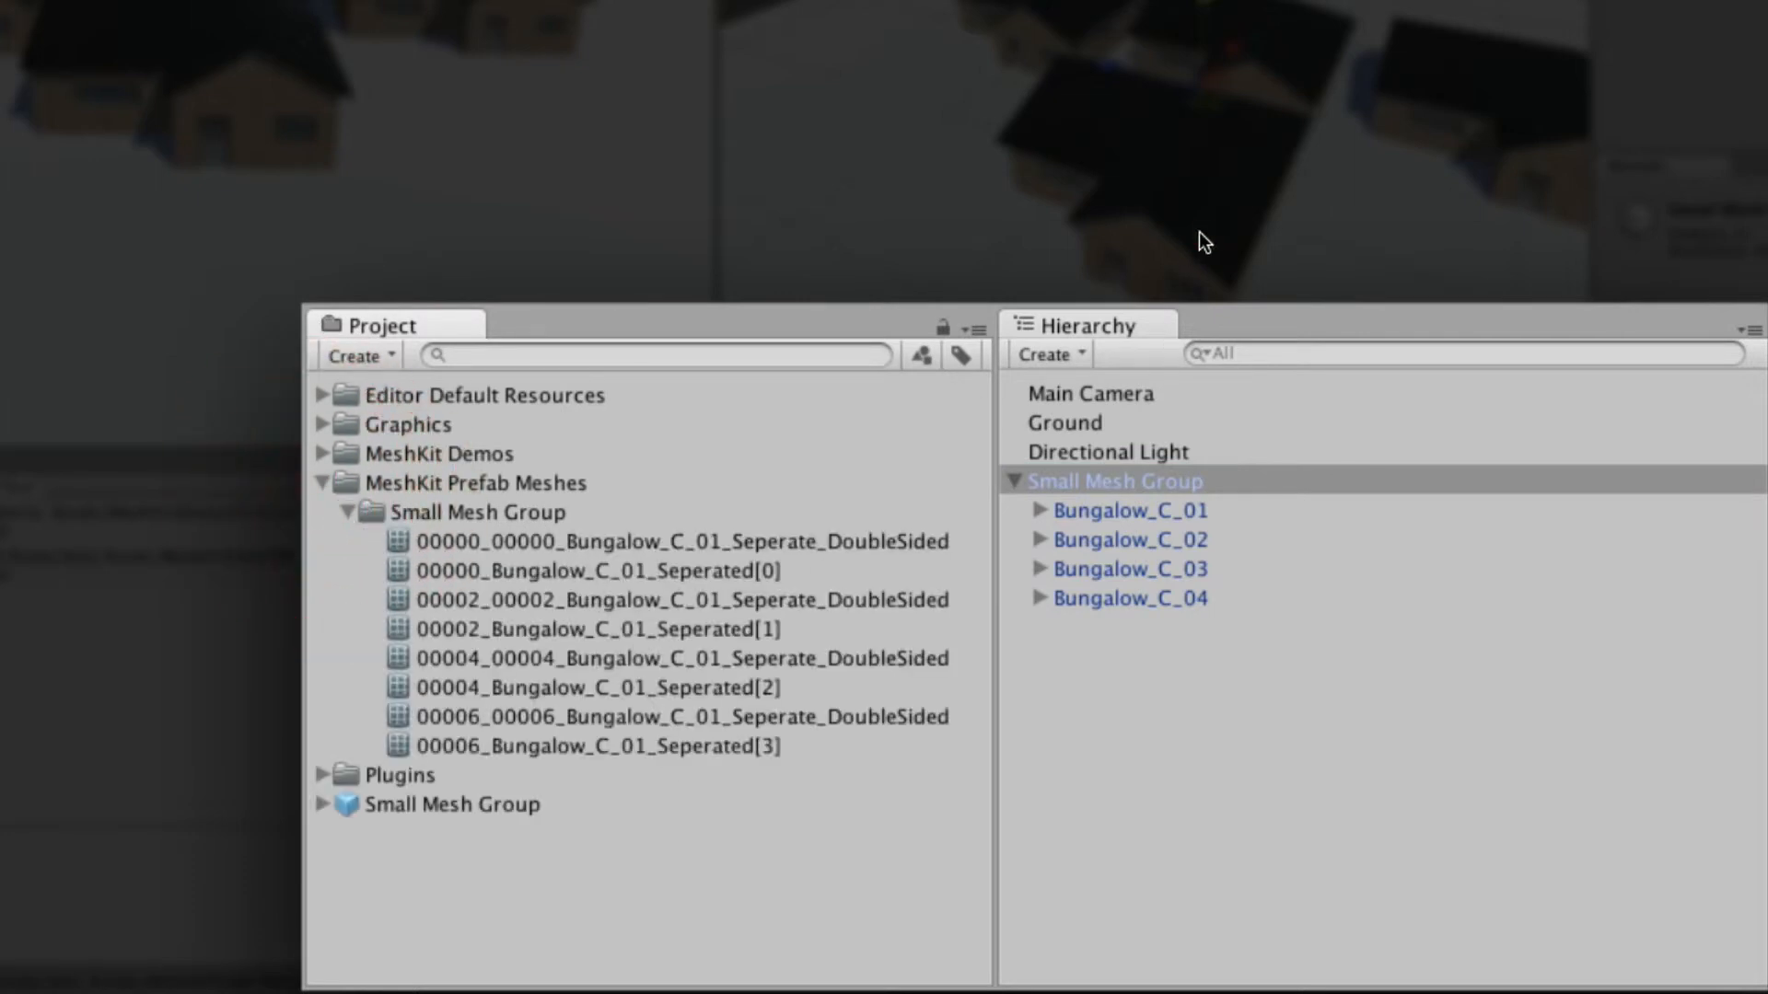
{"action": "left_click", "coordinate": [1226, 215]}
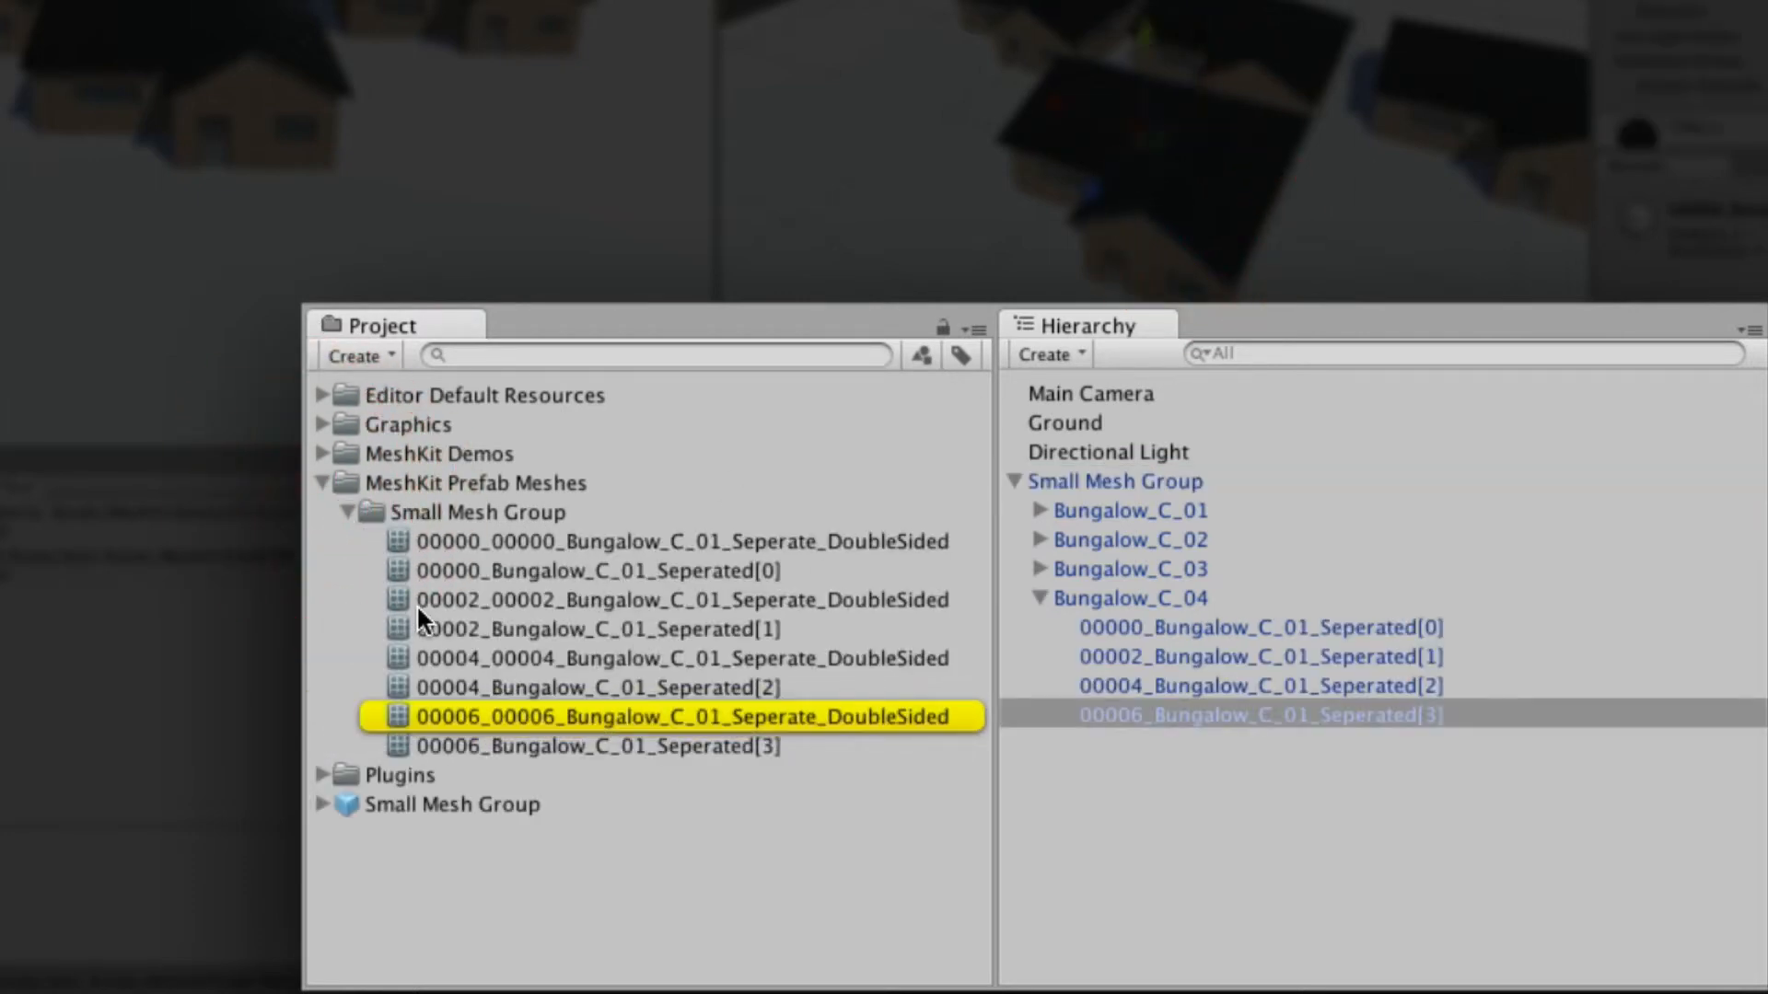
Look through the separated and double-sided bungalow meshes in the prefab mesh folder, and collapse the folders again.
{"action": "left_click", "coordinate": [544, 657]}
{"action": "left_click", "coordinate": [572, 629]}
{"action": "left_click", "coordinate": [566, 600]}
{"action": "left_click", "coordinate": [580, 542]}
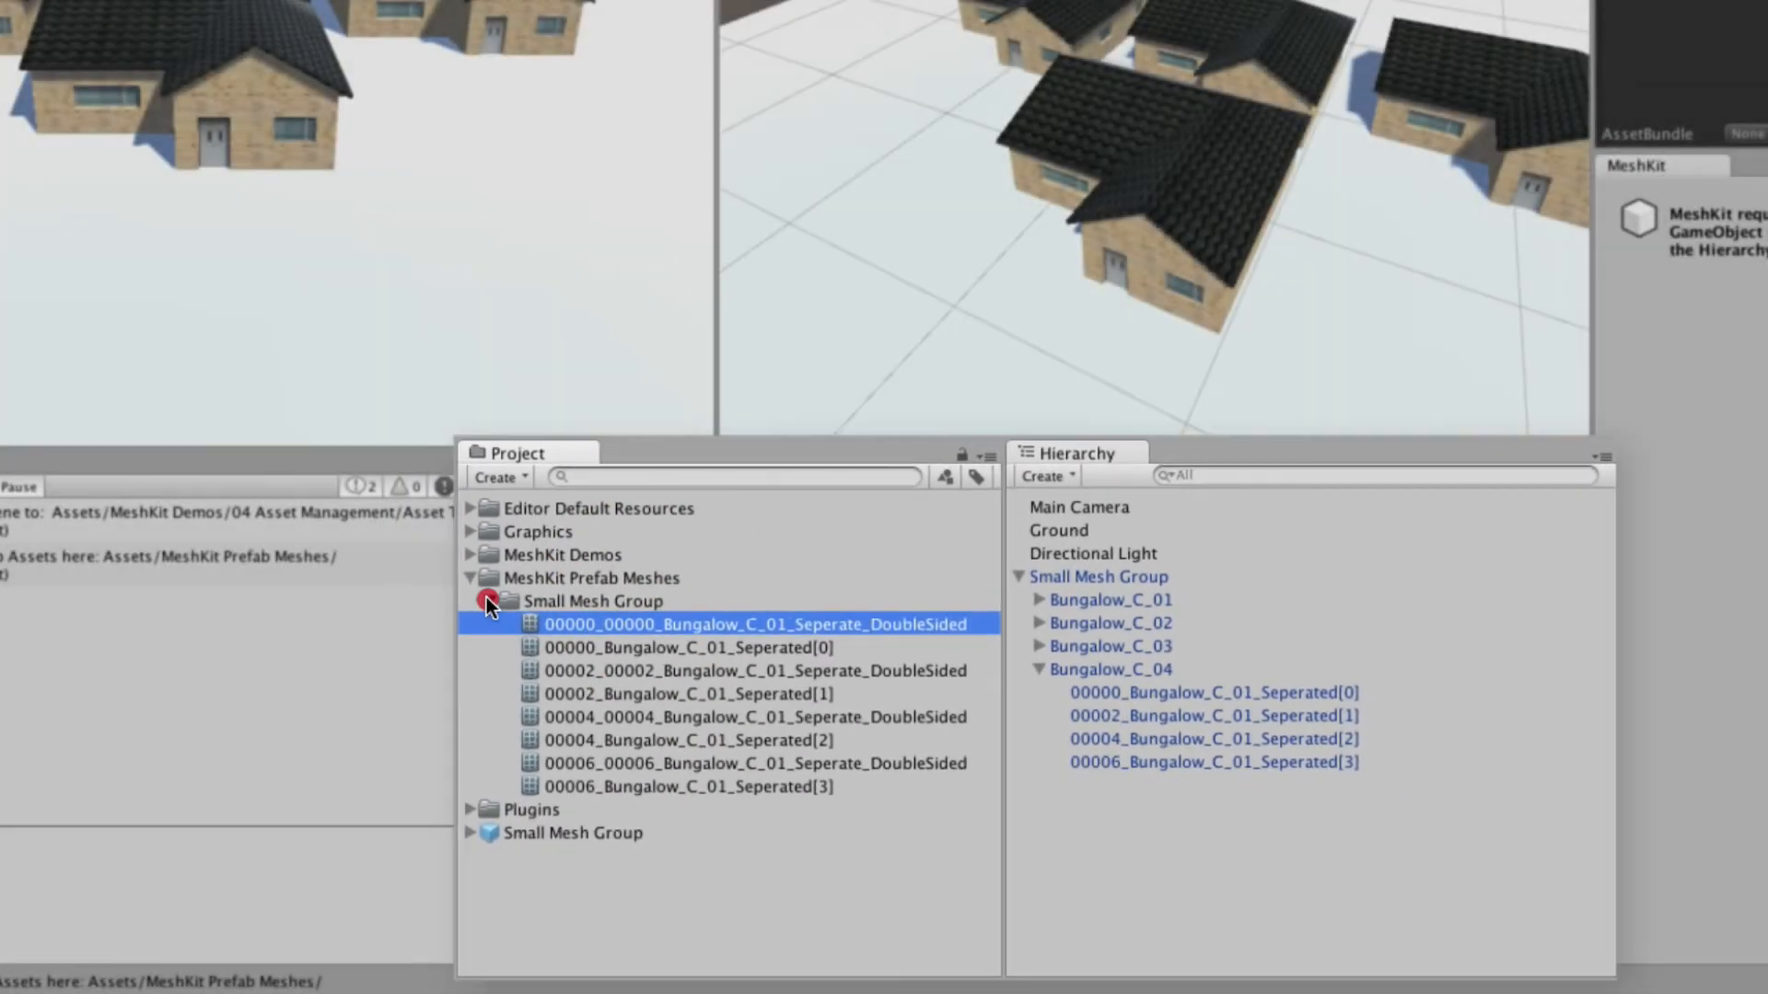
{"action": "left_click", "coordinate": [382, 527]}
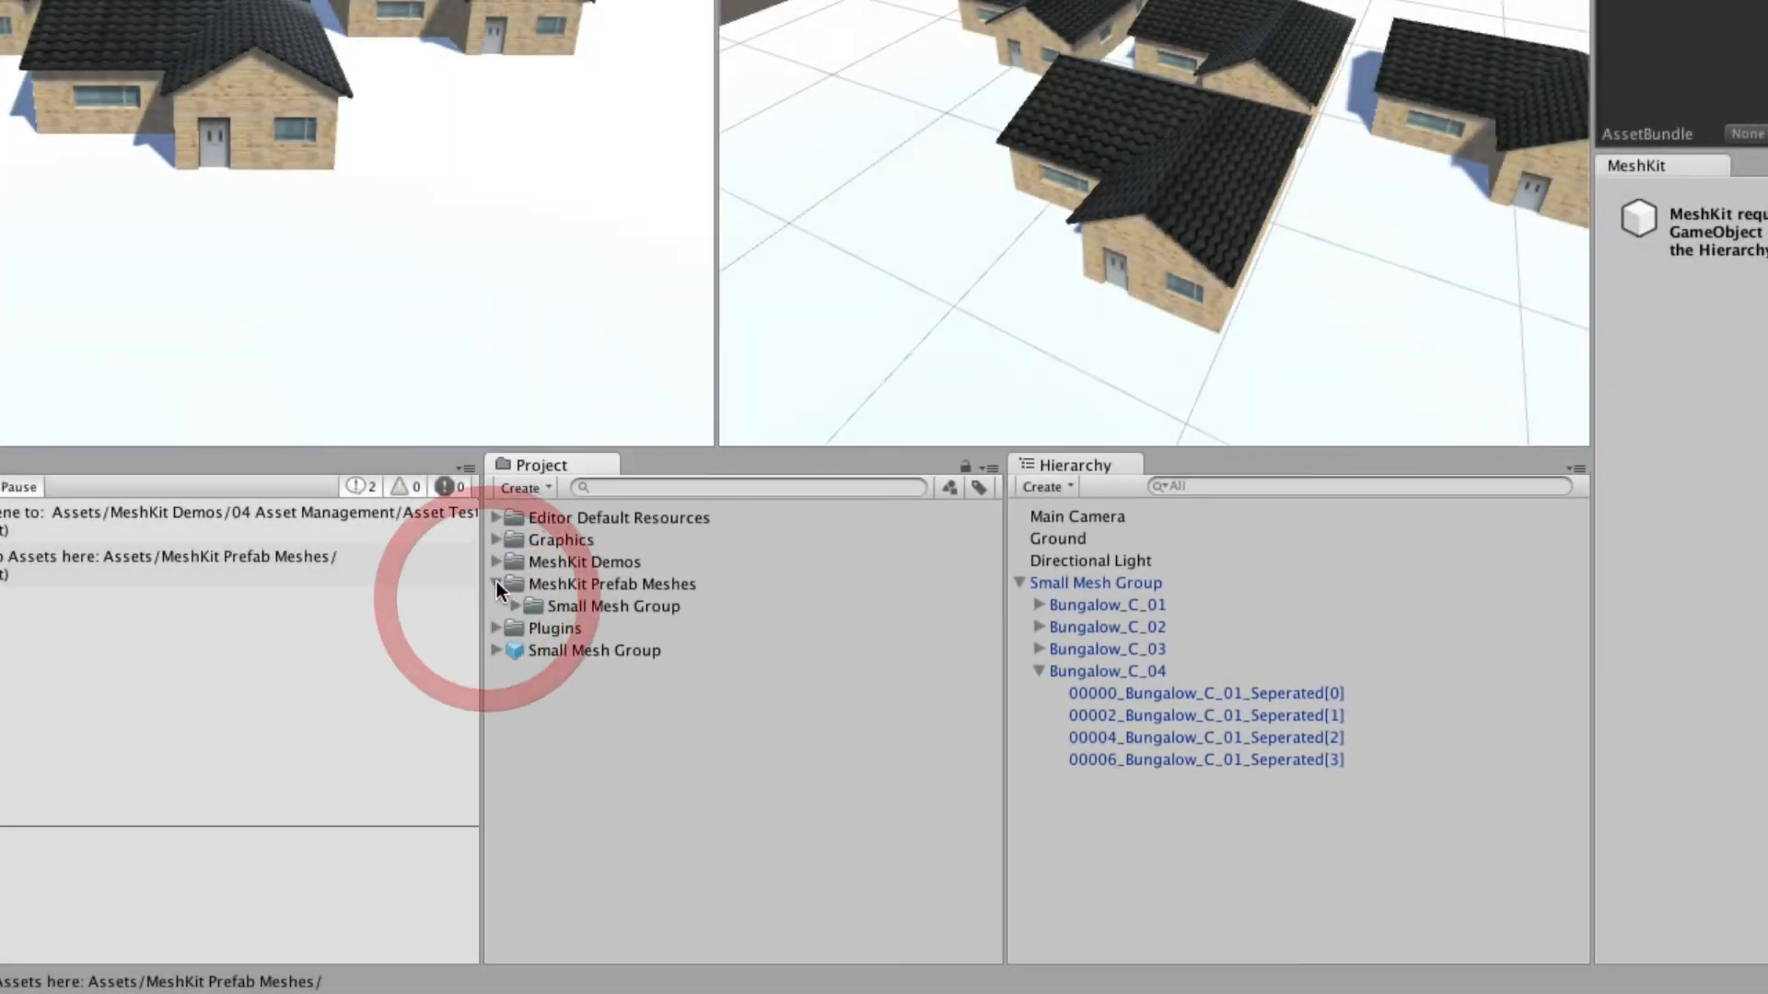
Select the Small Mesh Group and clean the scene's unused MeshKit-generated meshes, confirming the cleanup.
{"action": "left_click", "coordinate": [1018, 576]}
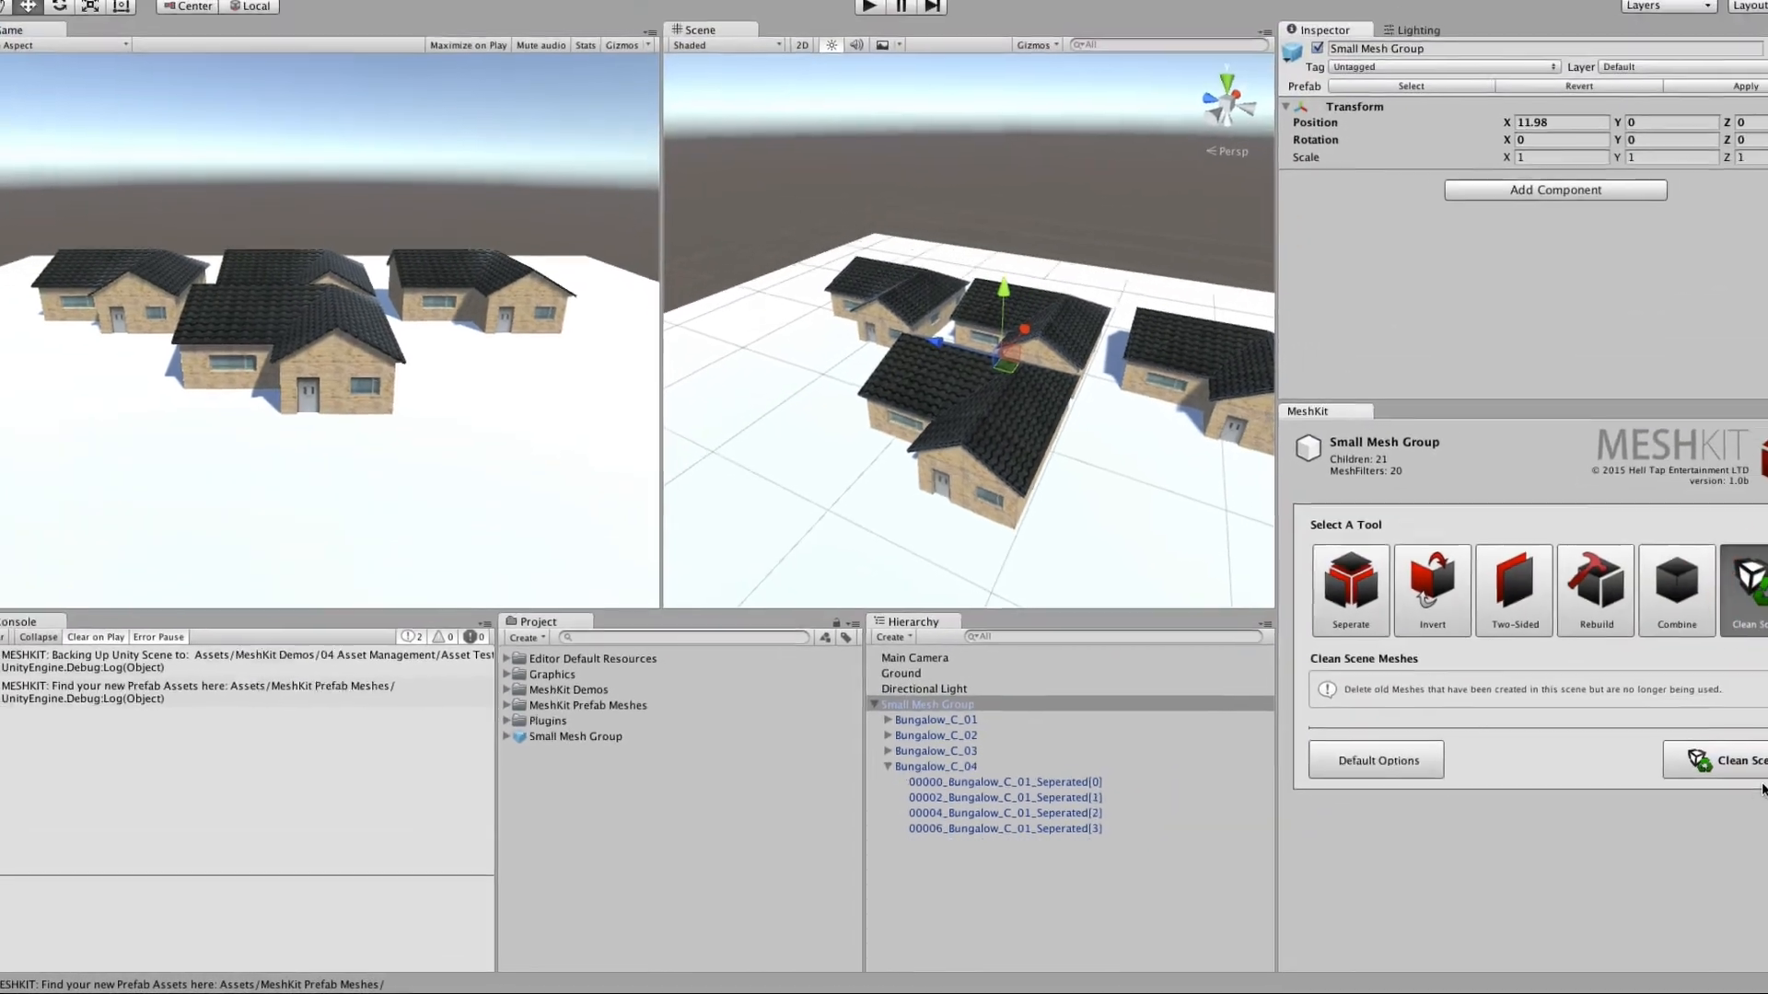
{"action": "left_click", "coordinate": [1621, 769]}
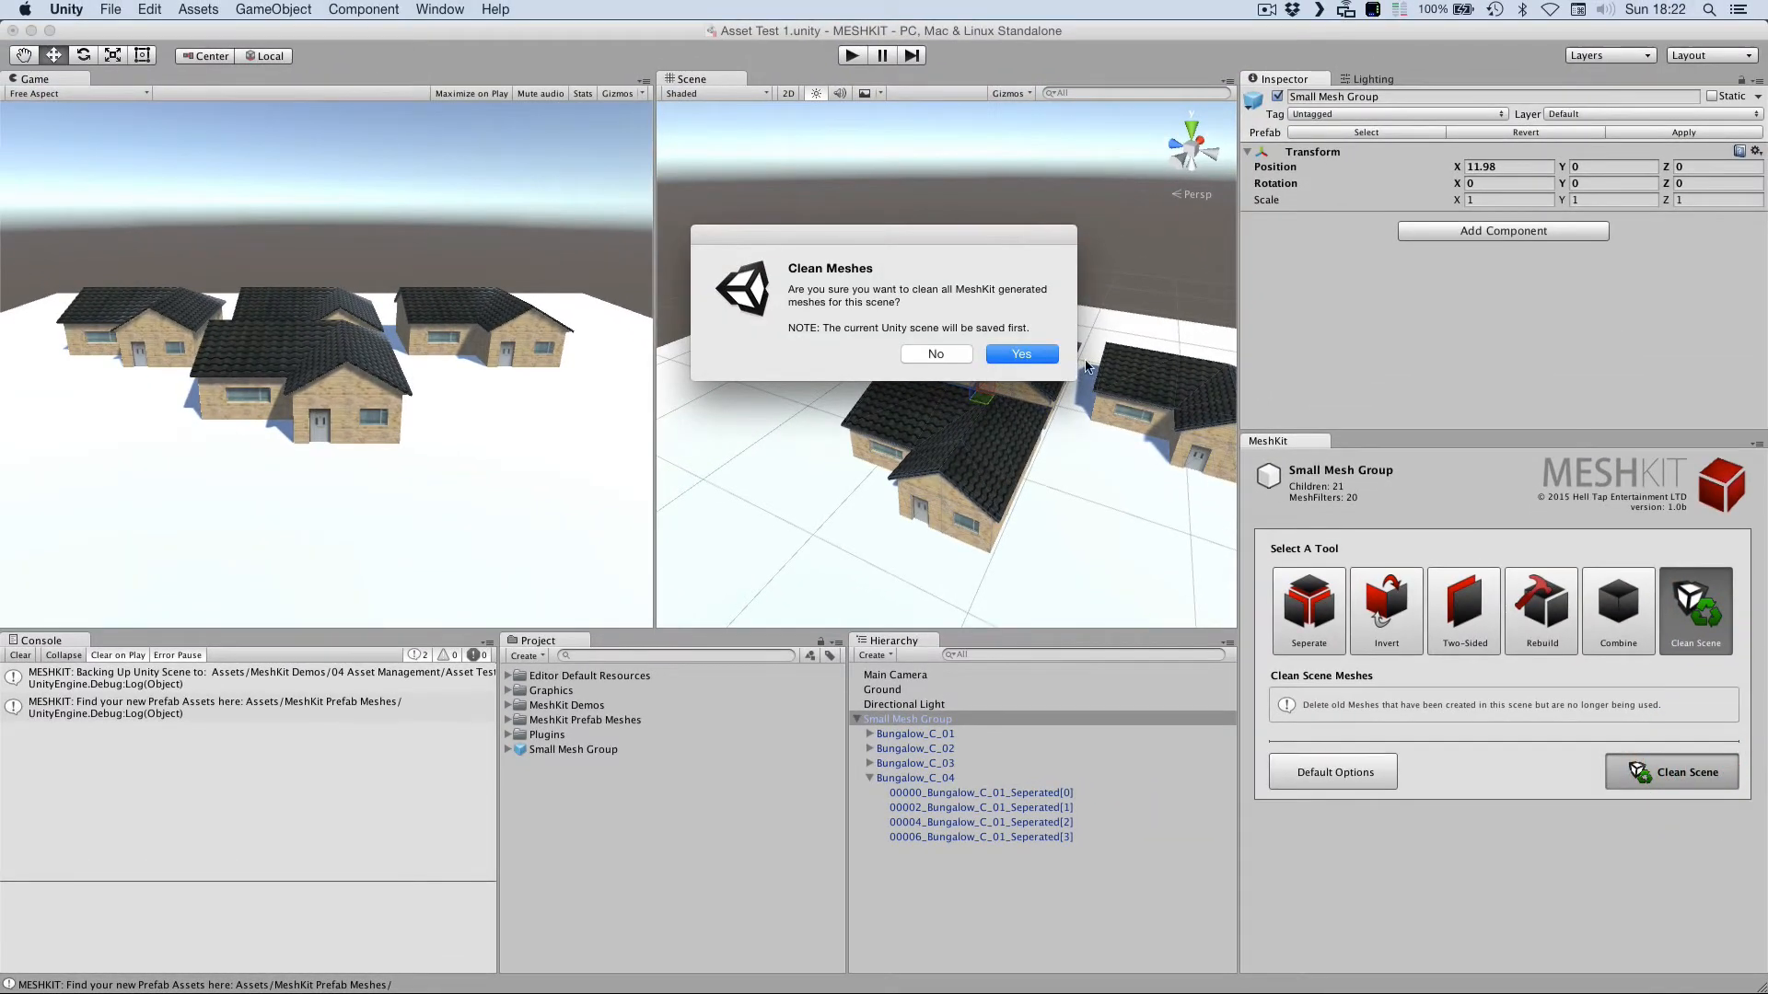
{"action": "left_click", "coordinate": [1050, 357]}
{"action": "left_click", "coordinate": [1009, 394]}
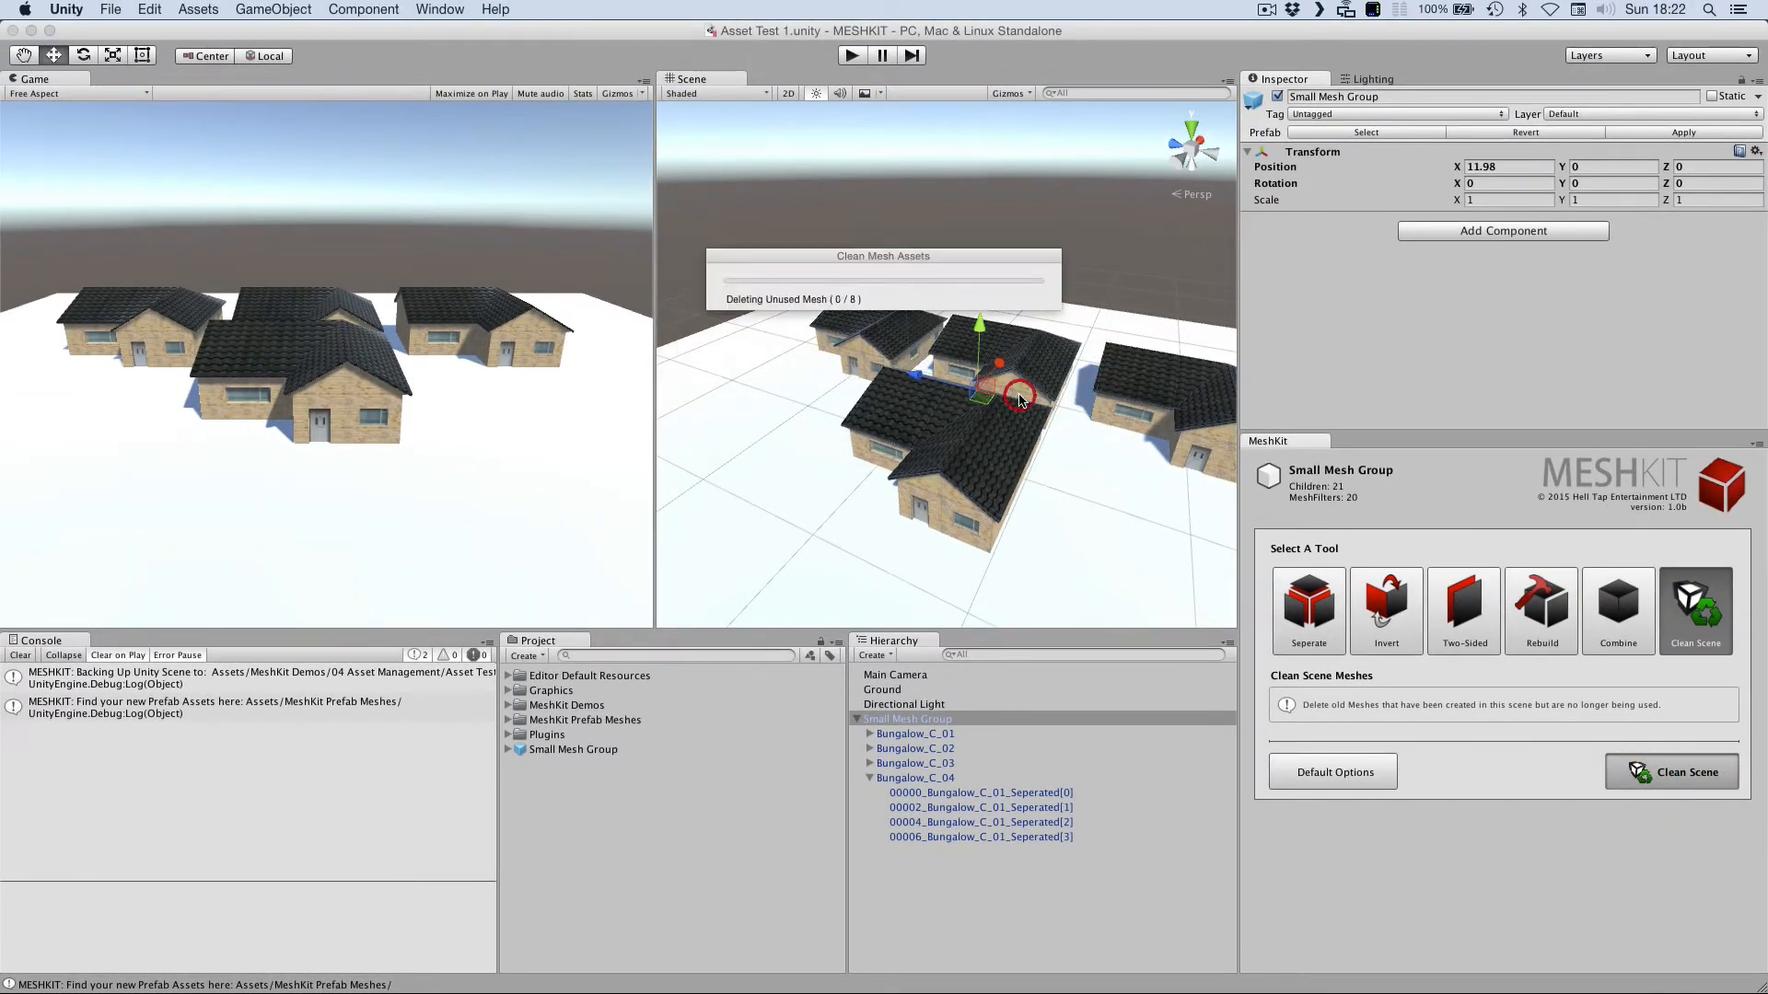
Collapse Bungalow_C_04 in the hierarchy, inspect the Small Mesh Group from other angles, and clear the selection.
{"action": "left_click", "coordinate": [867, 780]}
{"action": "left_click", "coordinate": [968, 723]}
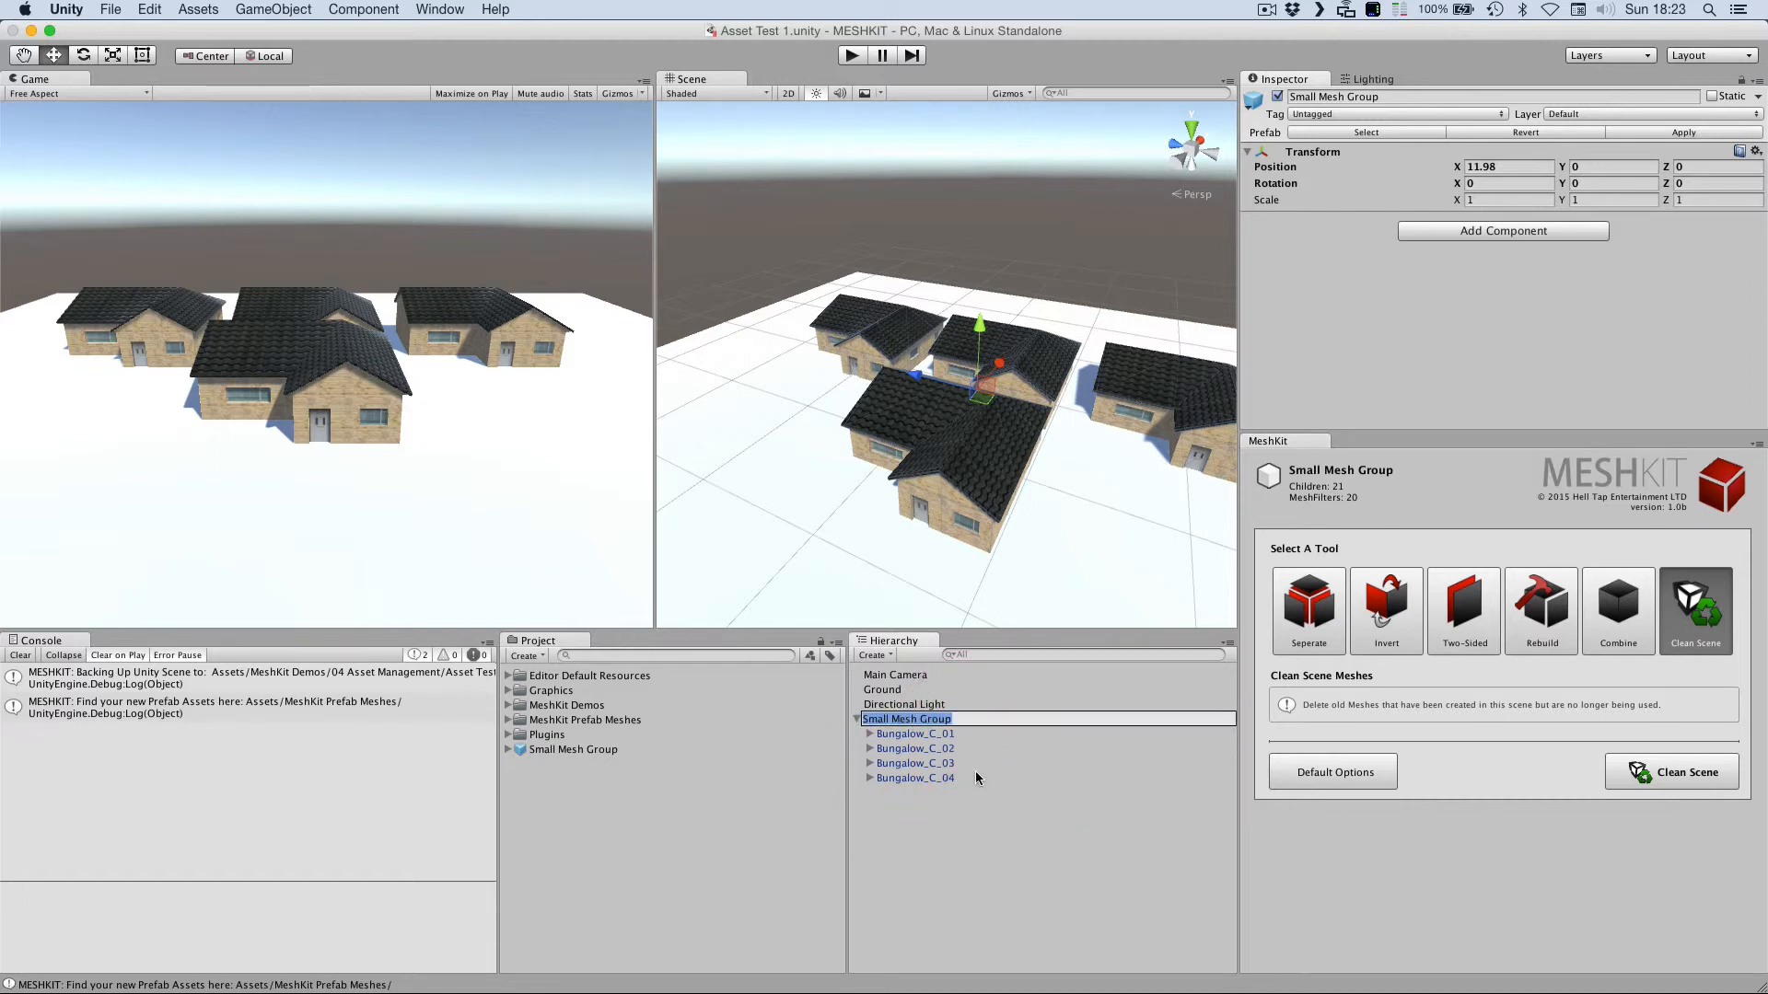
{"action": "left_click", "coordinate": [1056, 799]}
{"action": "left_click_drag", "start_coordinate": [1073, 541], "coordinate": [1040, 514], "text": "alt"}
{"action": "left_click", "coordinate": [982, 717]}
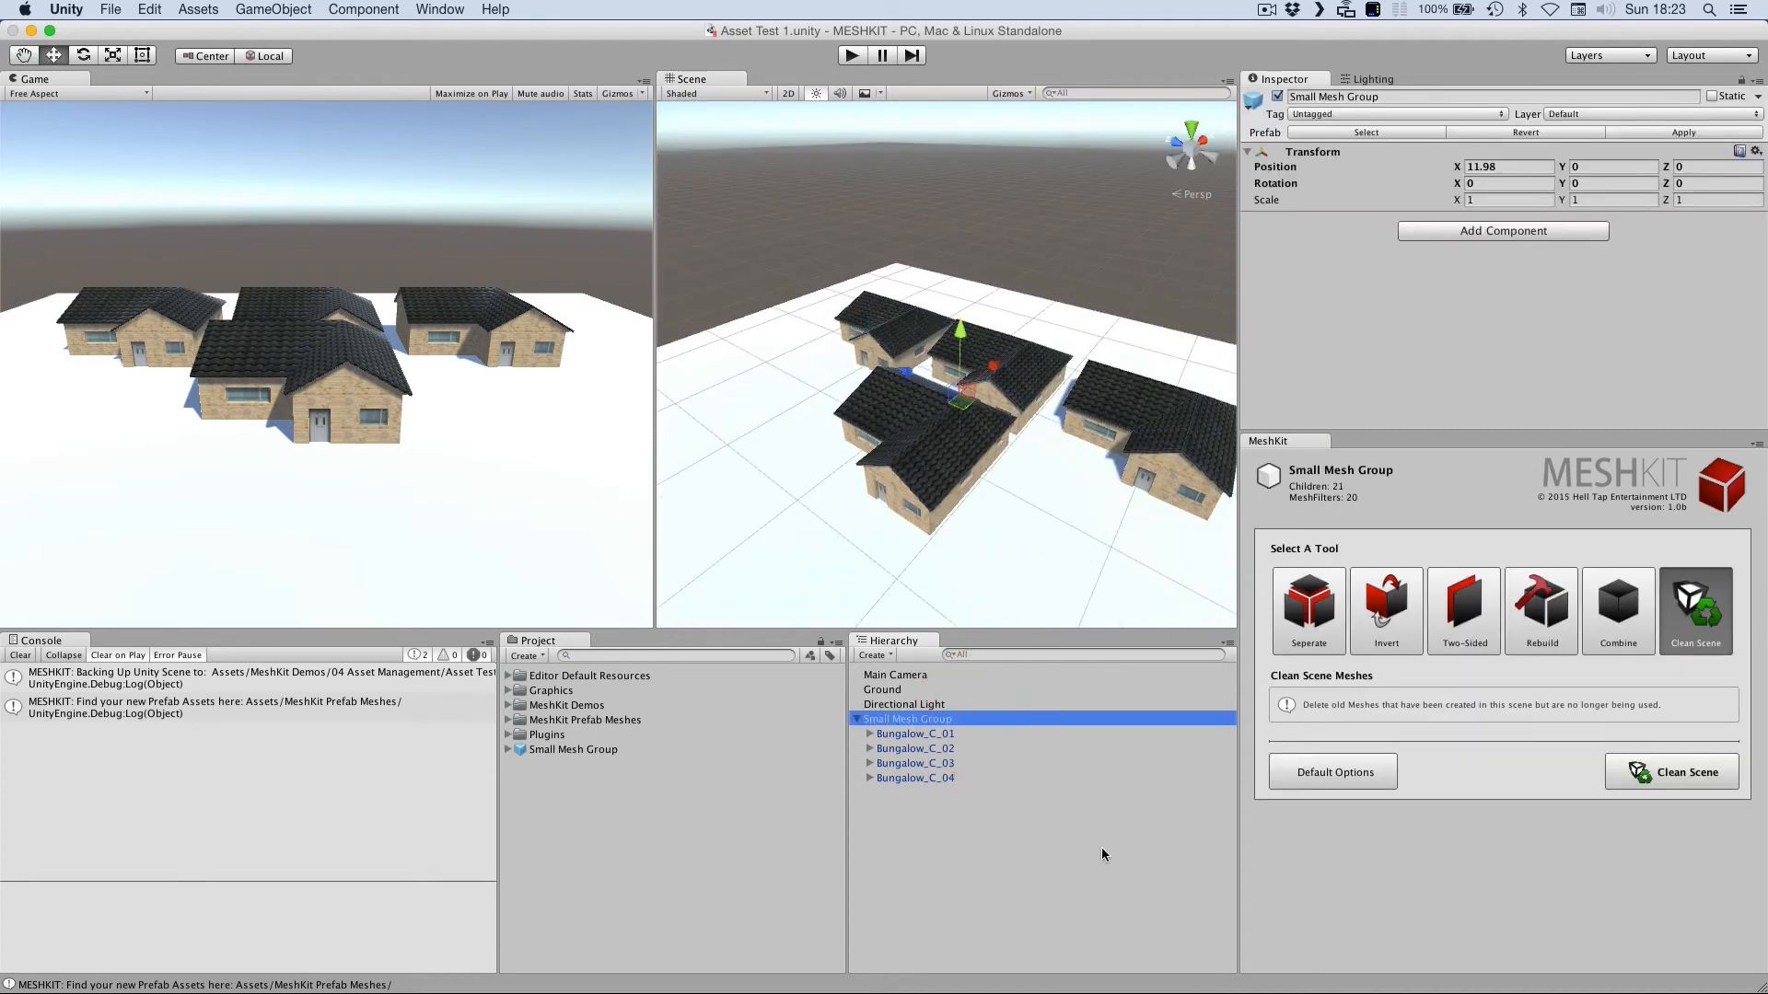
{"action": "left_click_drag", "start_coordinate": [1119, 576], "coordinate": [1114, 402], "text": "alt"}
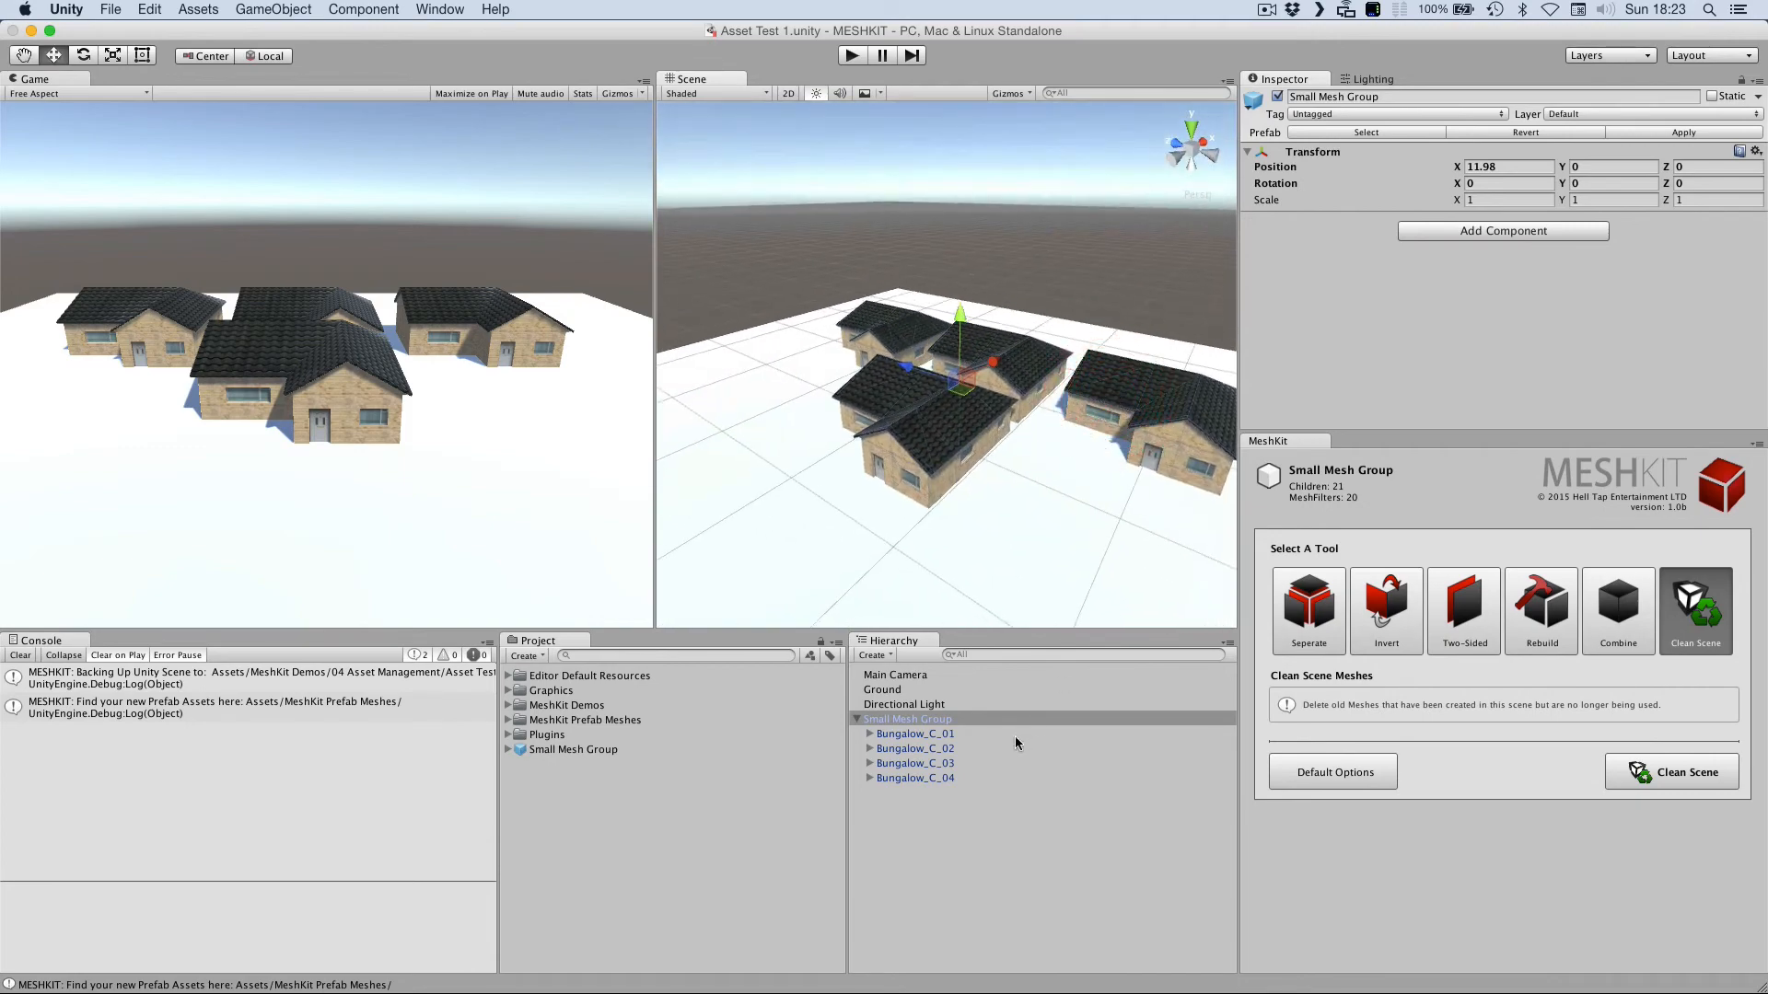
{"action": "left_click", "coordinate": [1015, 835]}
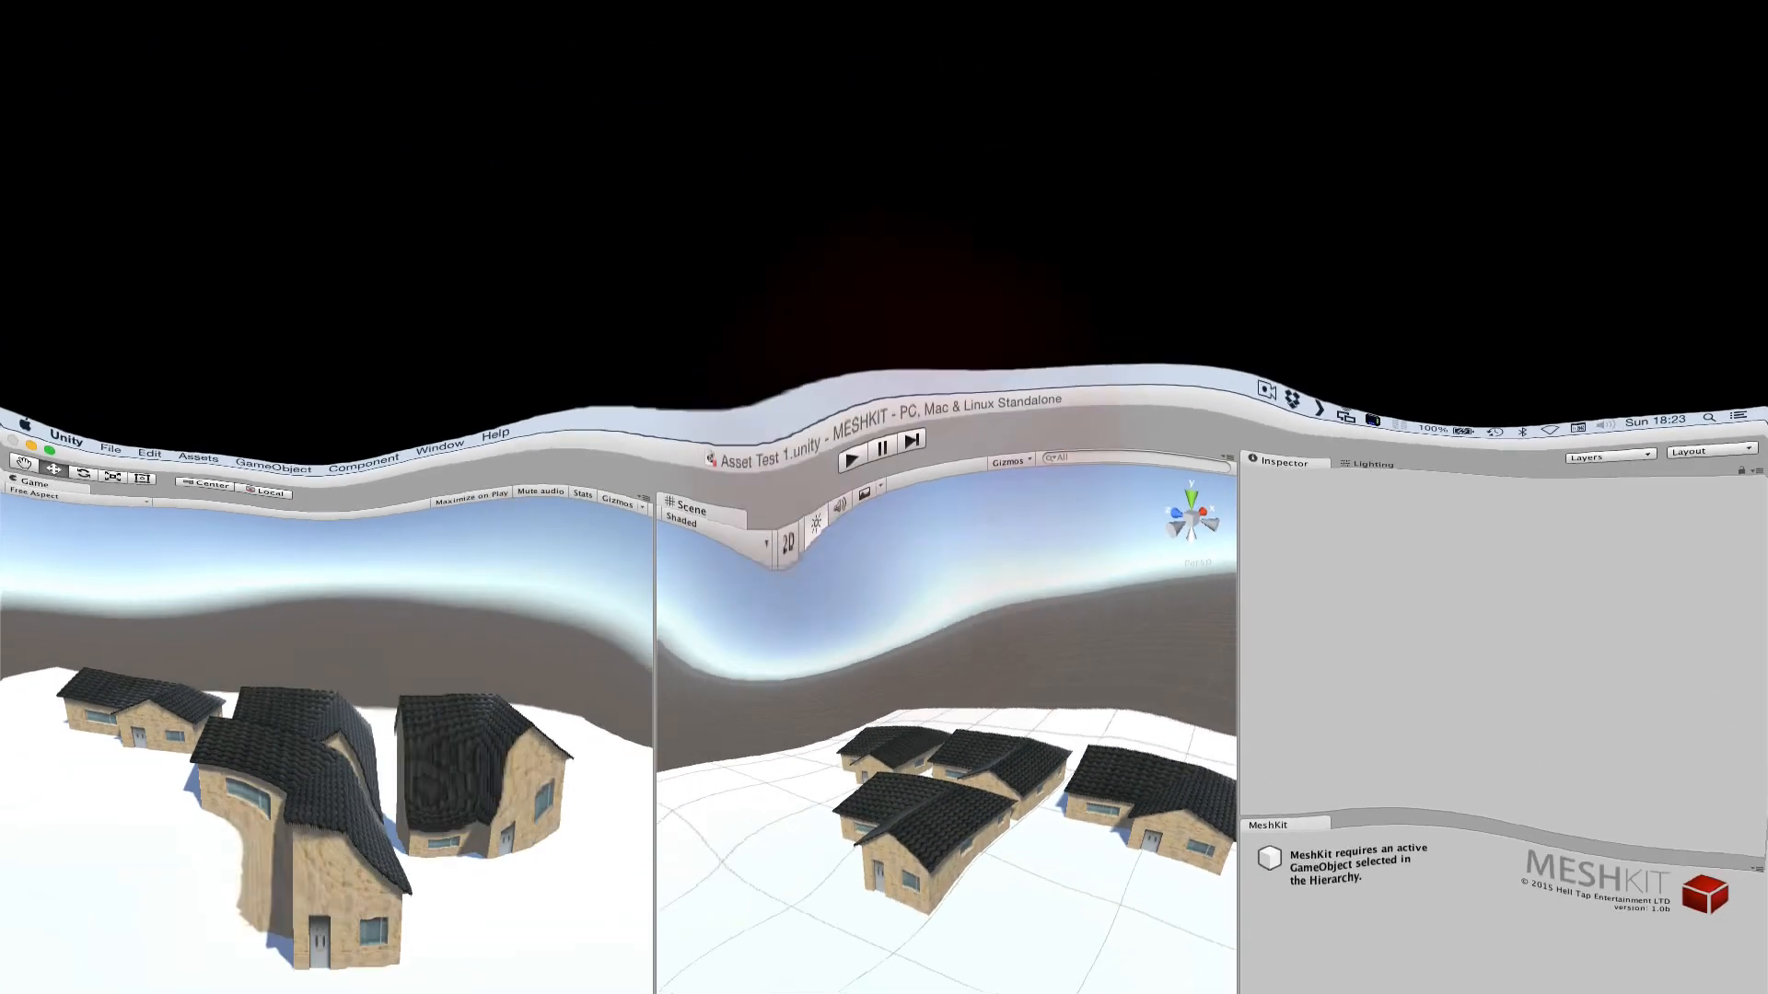